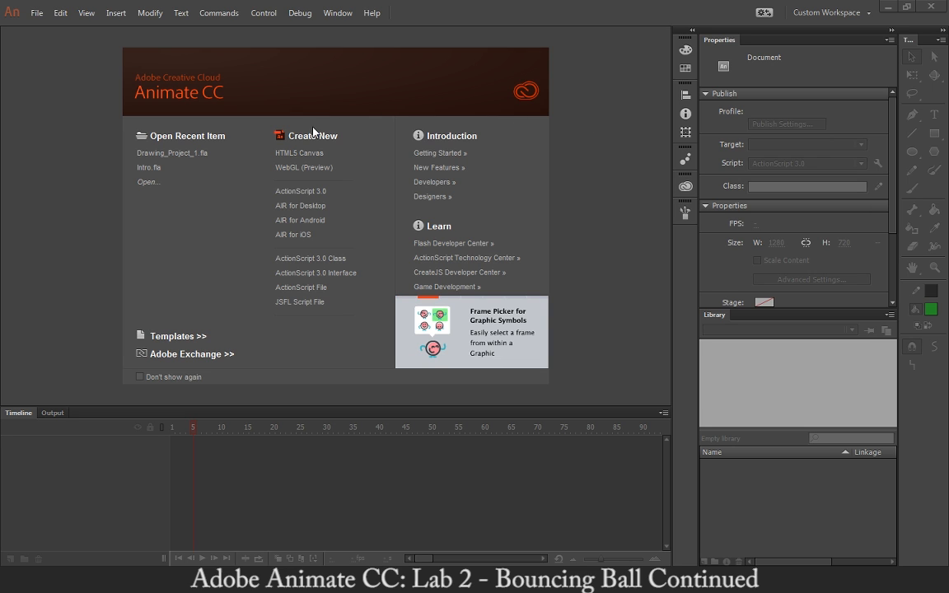
Create a new ActionScript 3.0 document with a stage size of 1280 by 720 px
click(362, 192)
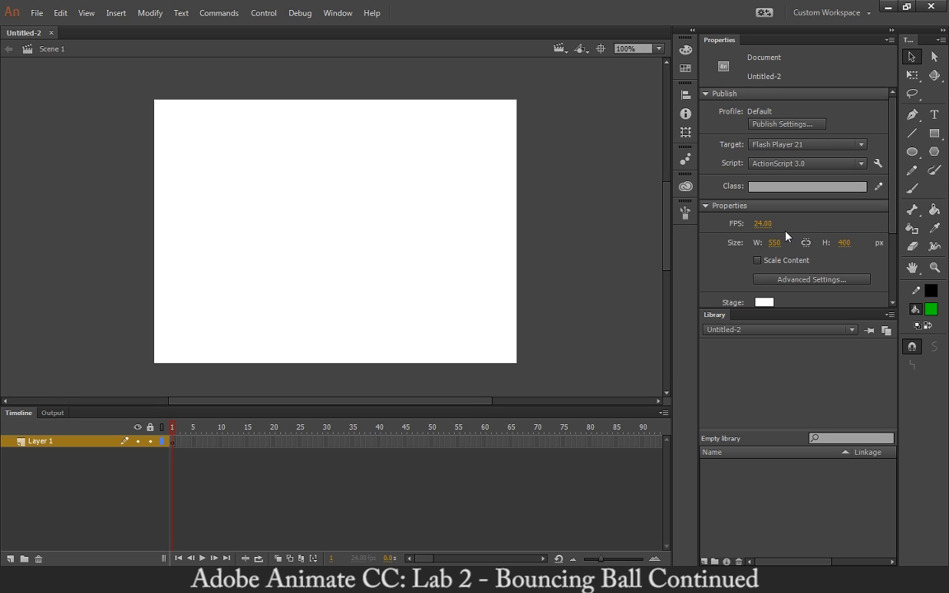
click(774, 242)
text(1280)
key(Tab)
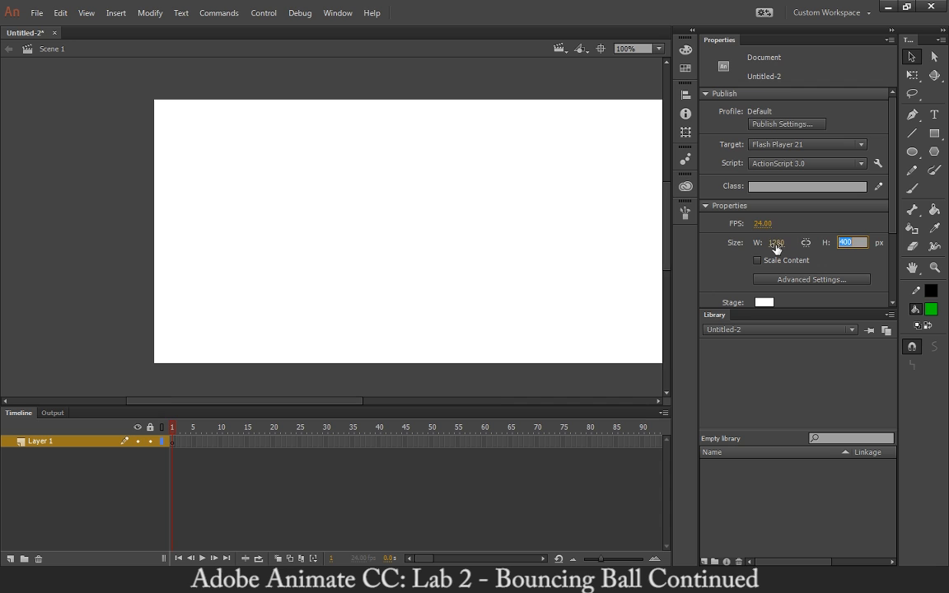
text(720)
key(Return)
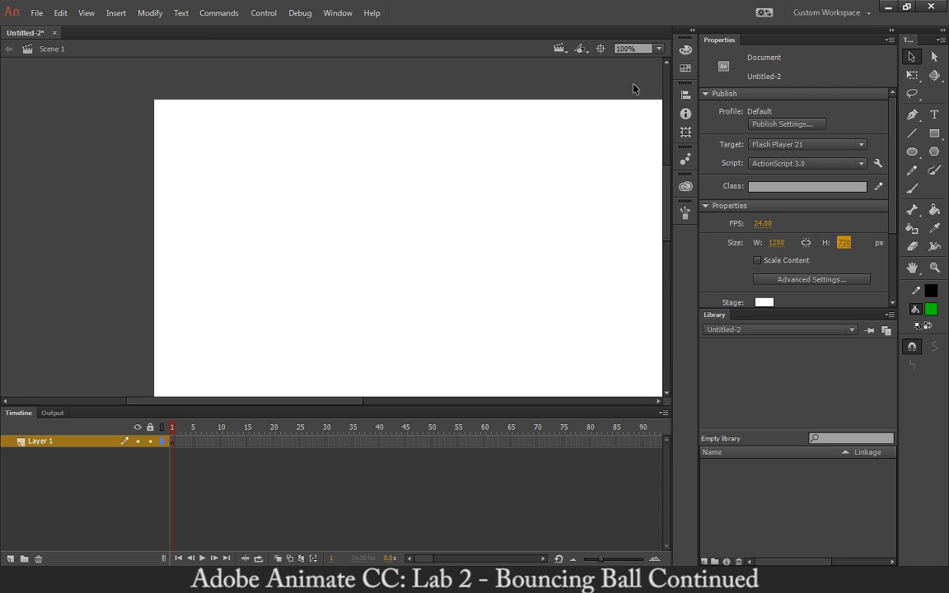
Rename the default layer as Ground_Line
click(601, 49)
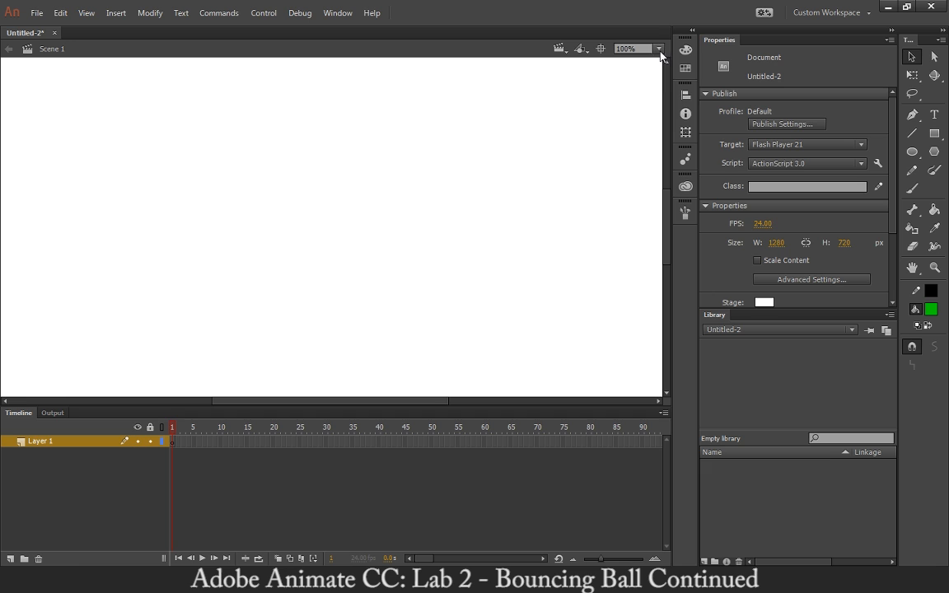
click(659, 49)
click(659, 53)
key(ctrl+minus)
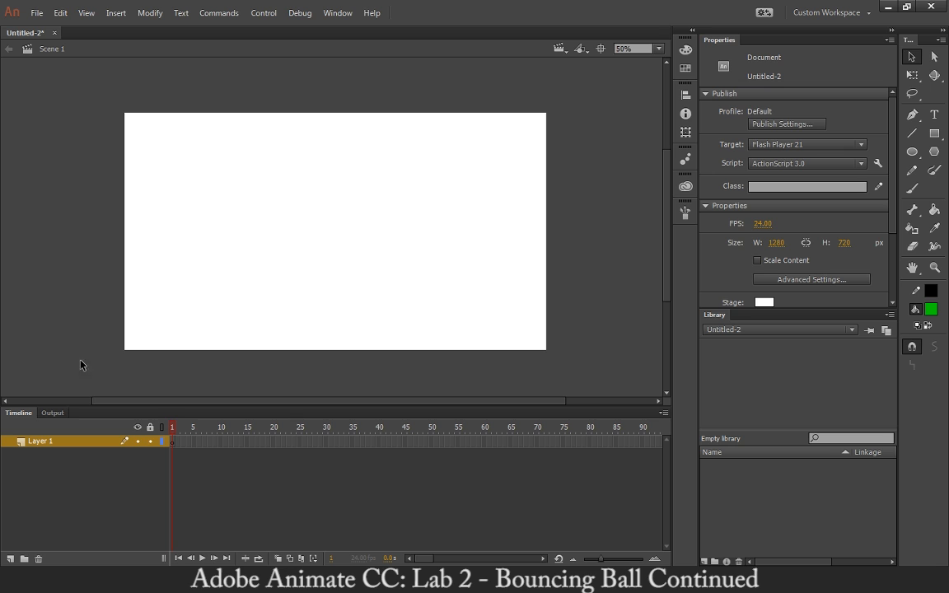
double_click(39, 441)
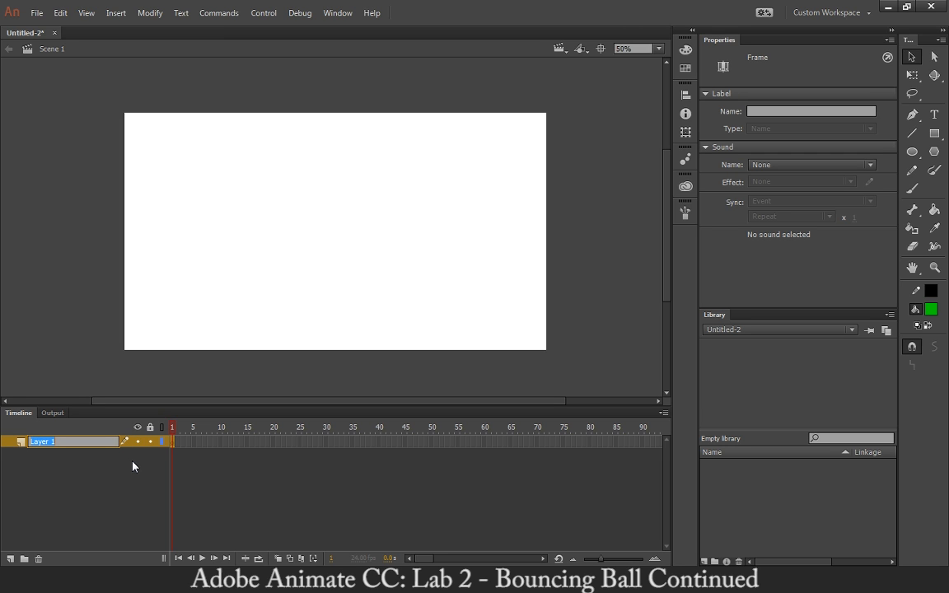
text(Ground_Line)
key(Return)
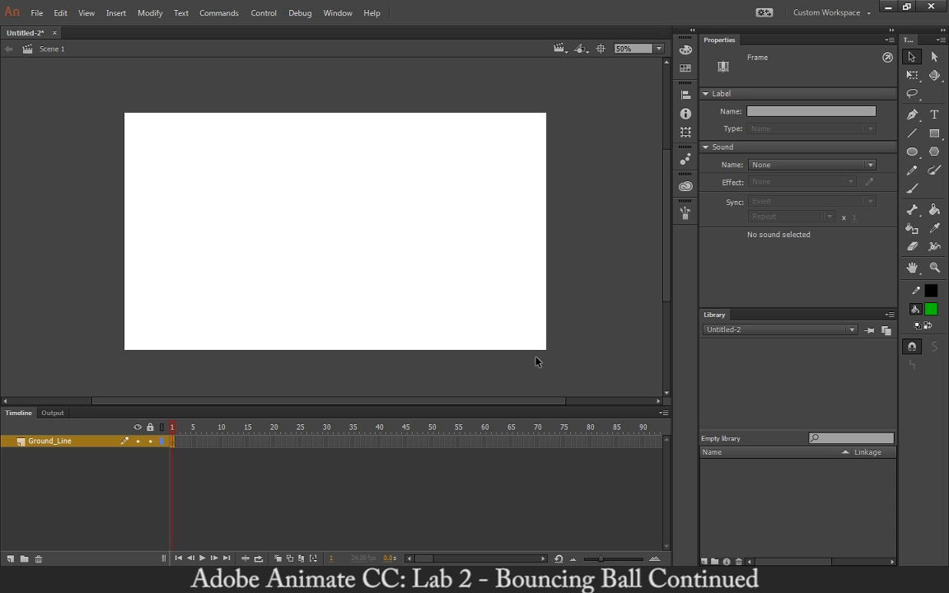
Draw a black horizontal line with stroke size 5 across the lower stage, extending past both sides, and lock the Ground_Line layer
click(912, 134)
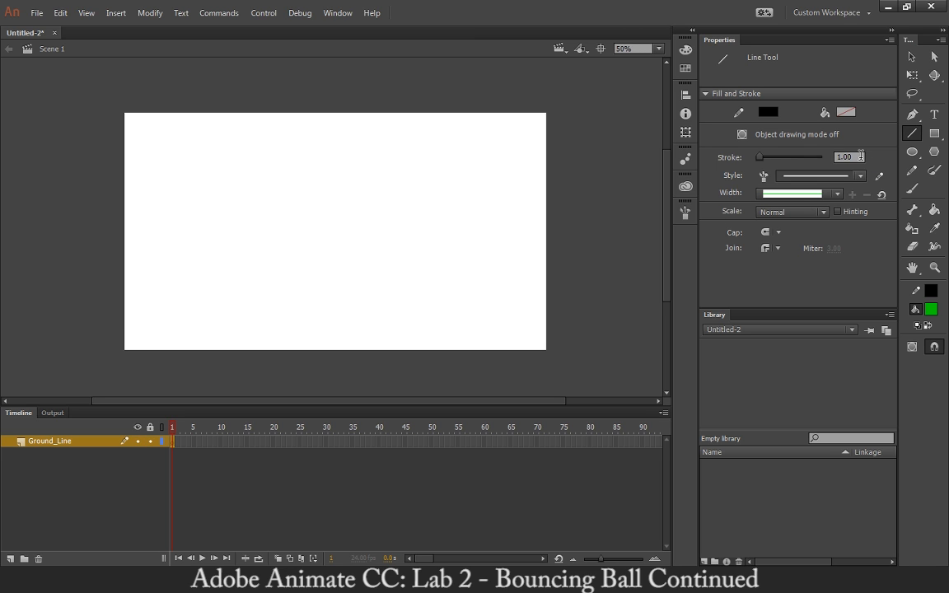
click(861, 155)
text(5)
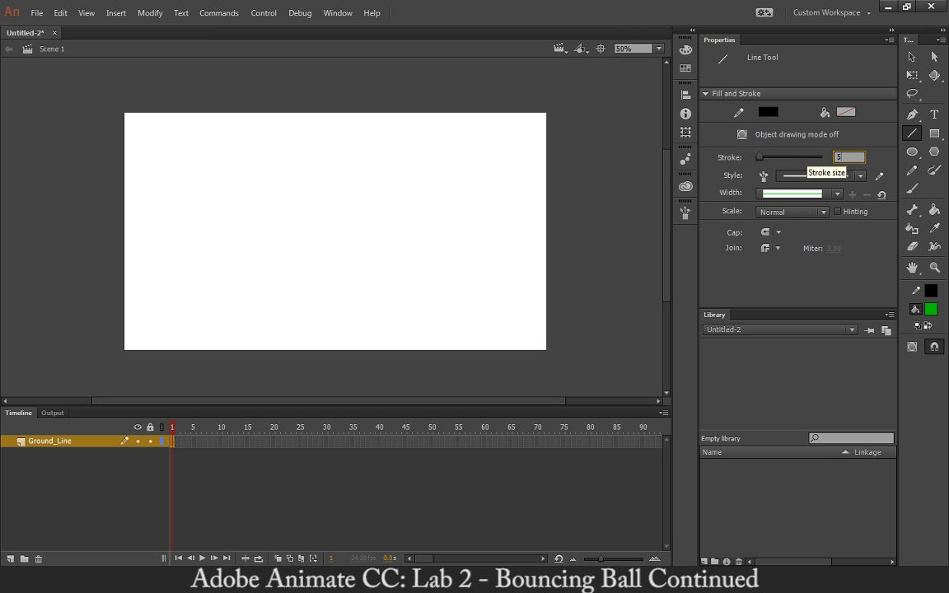
drag(104, 294, 570, 295)
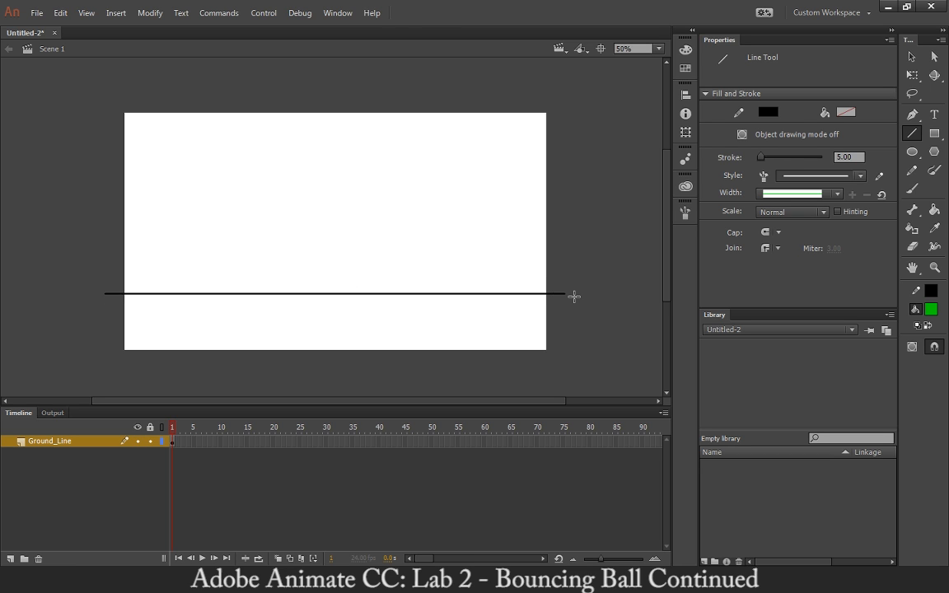
click(150, 442)
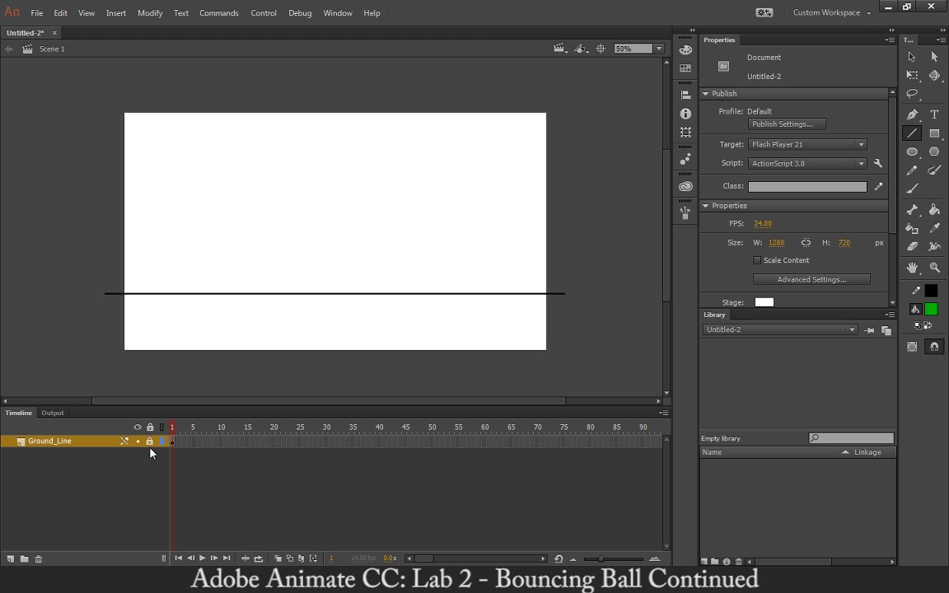
Add a new layer above Ground_Line and name it Ball
click(10, 560)
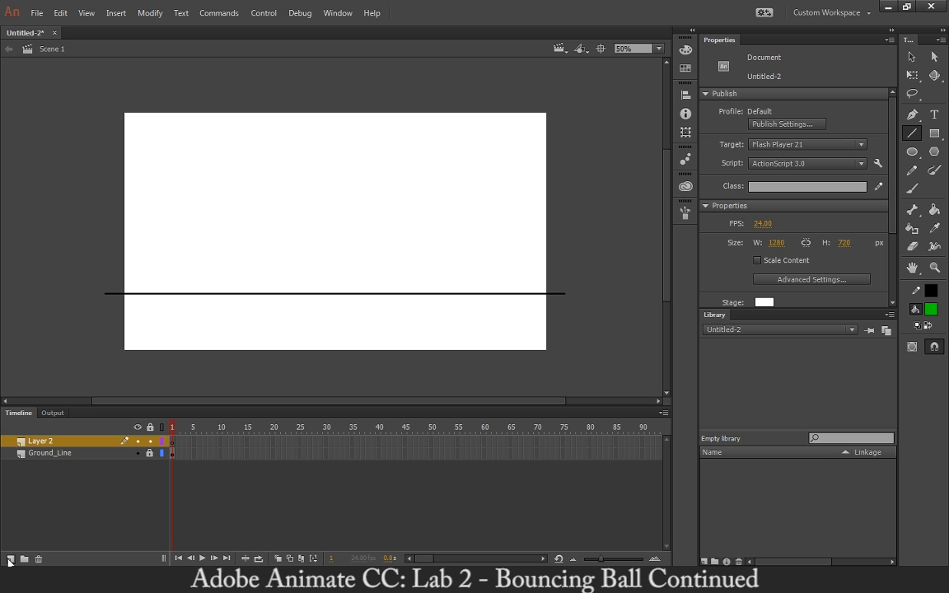
double_click(45, 442)
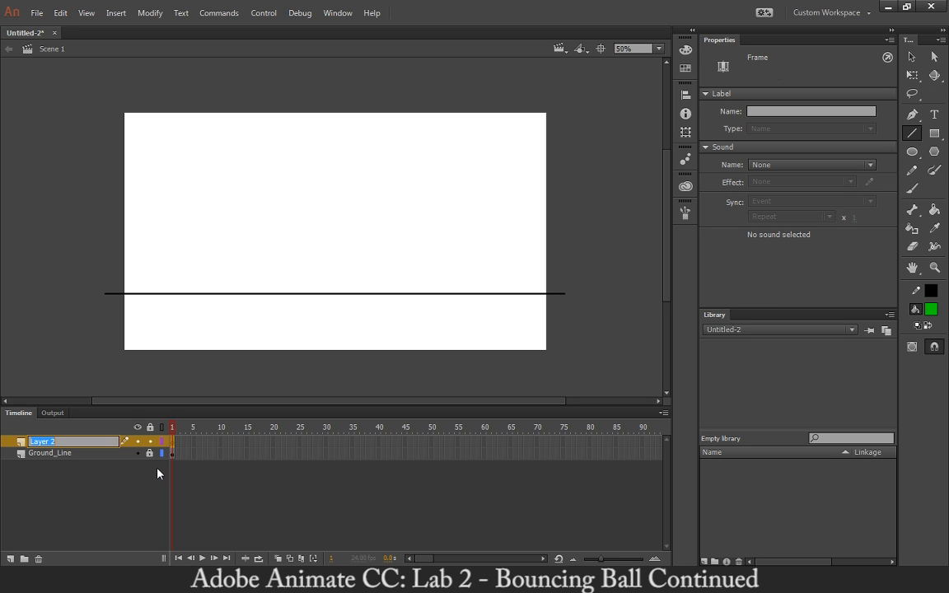
text(Ball)
key(Return)
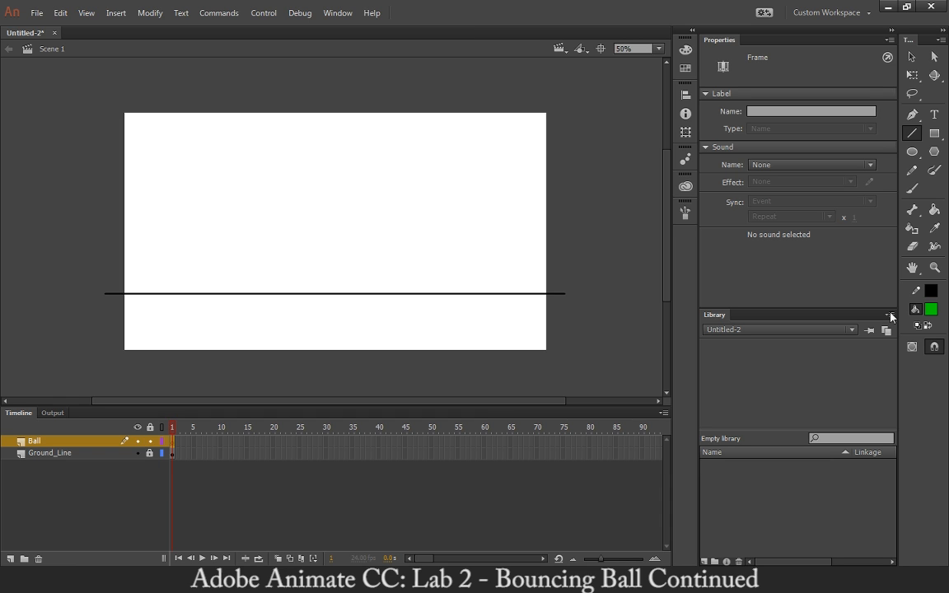
Choose the Oval tool and set its fill to the white-to-black radial gradient
click(912, 152)
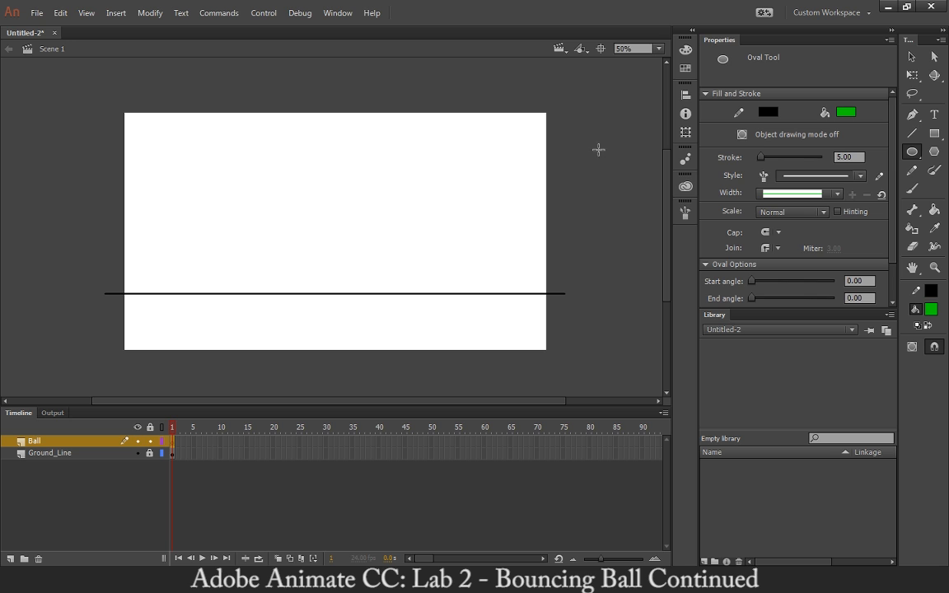
click(931, 309)
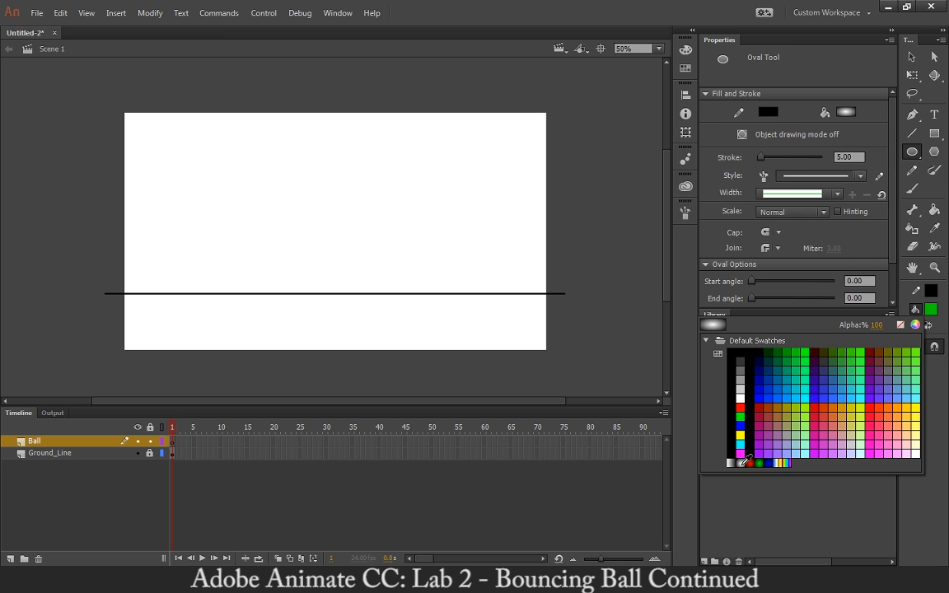
click(740, 462)
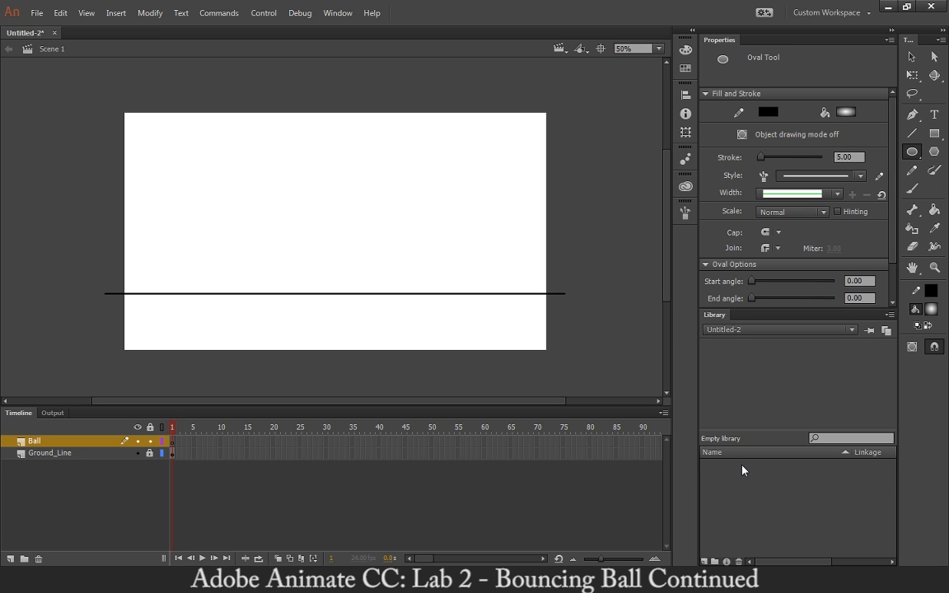
Try the linear black-and-white gradient as the fill and switch back to the white-to-black radial gradient
click(931, 311)
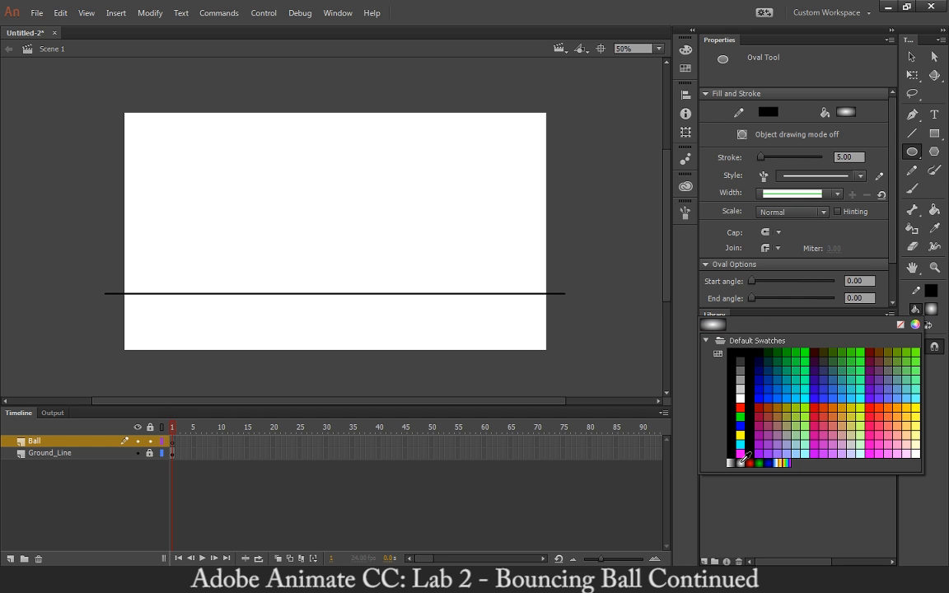
click(732, 460)
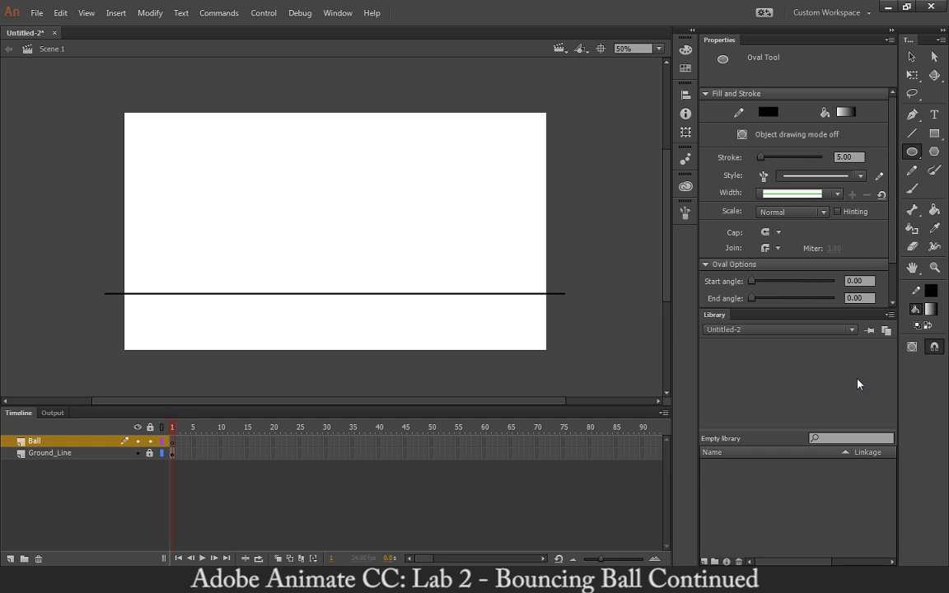
click(931, 311)
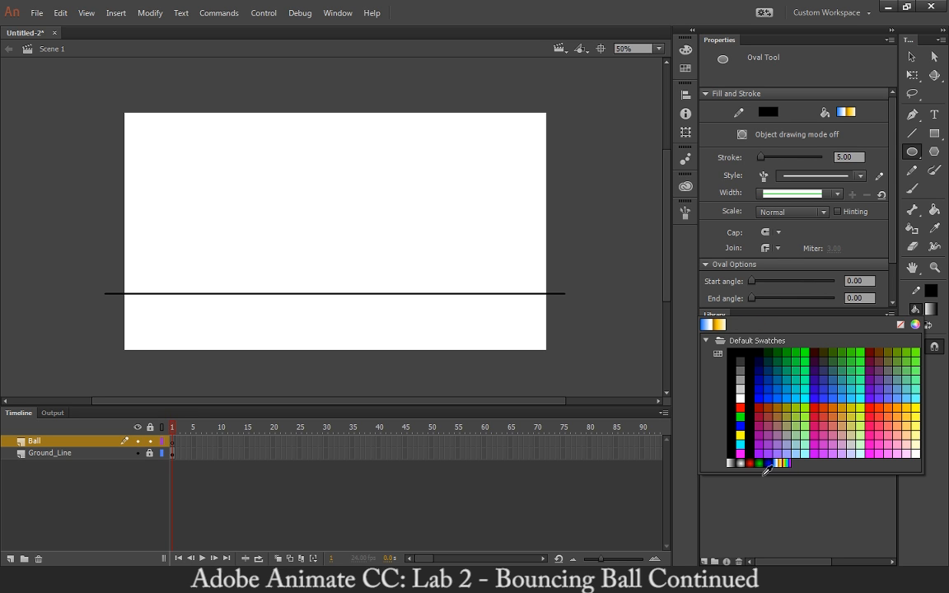
click(740, 462)
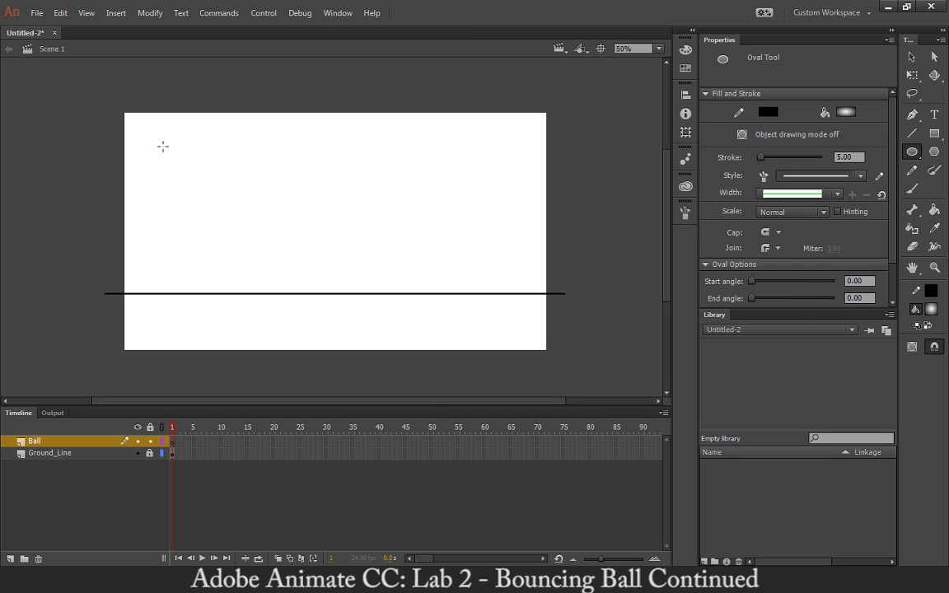
Draw a circle about 180 px in diameter near the stage's upper-left corner and delete its black outline
drag(134, 121, 176, 178)
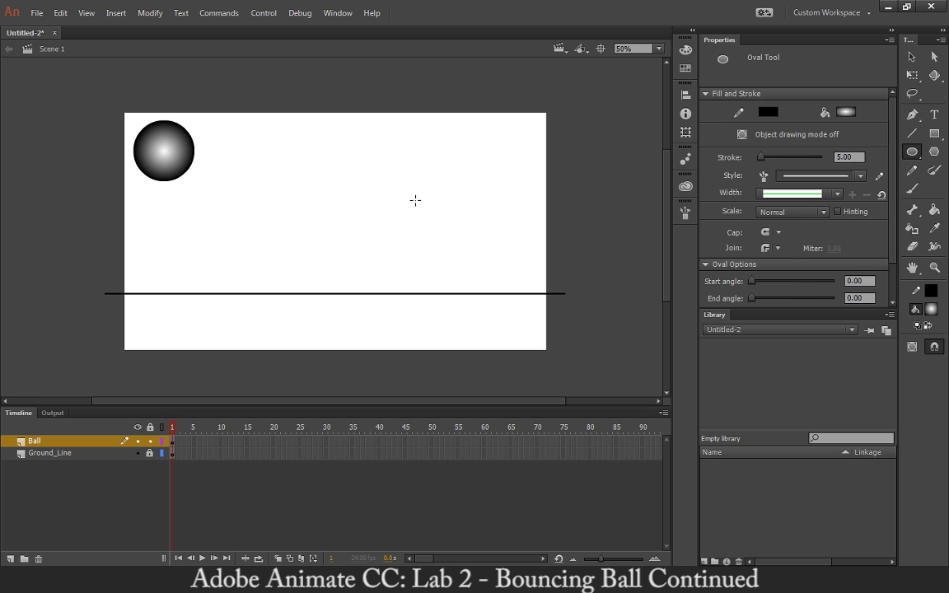
click(910, 57)
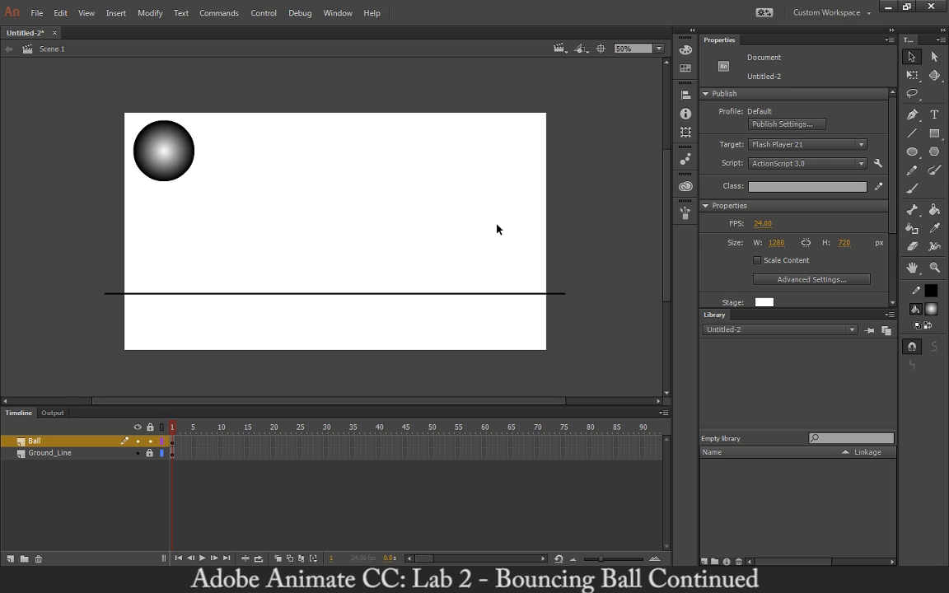
click(187, 175)
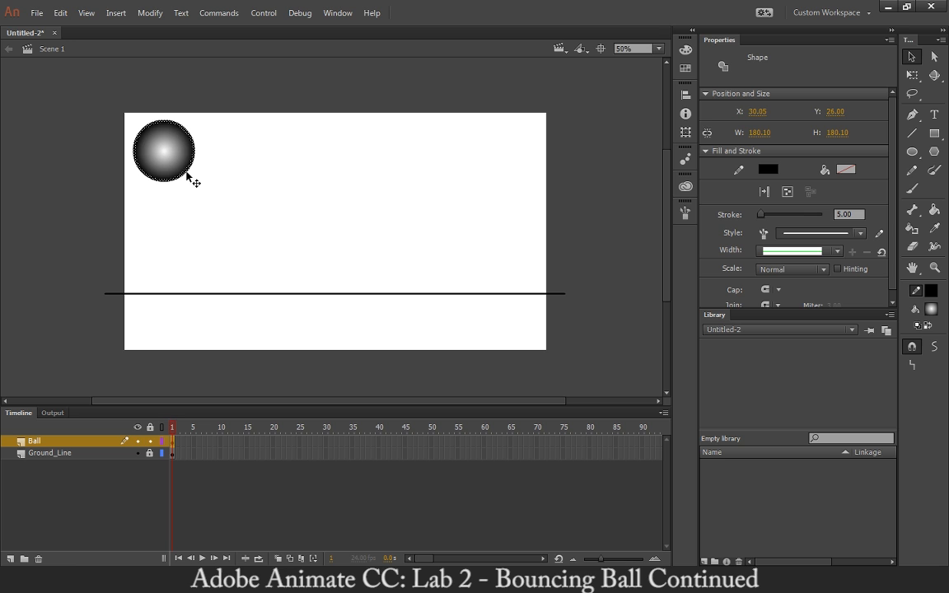
click(210, 177)
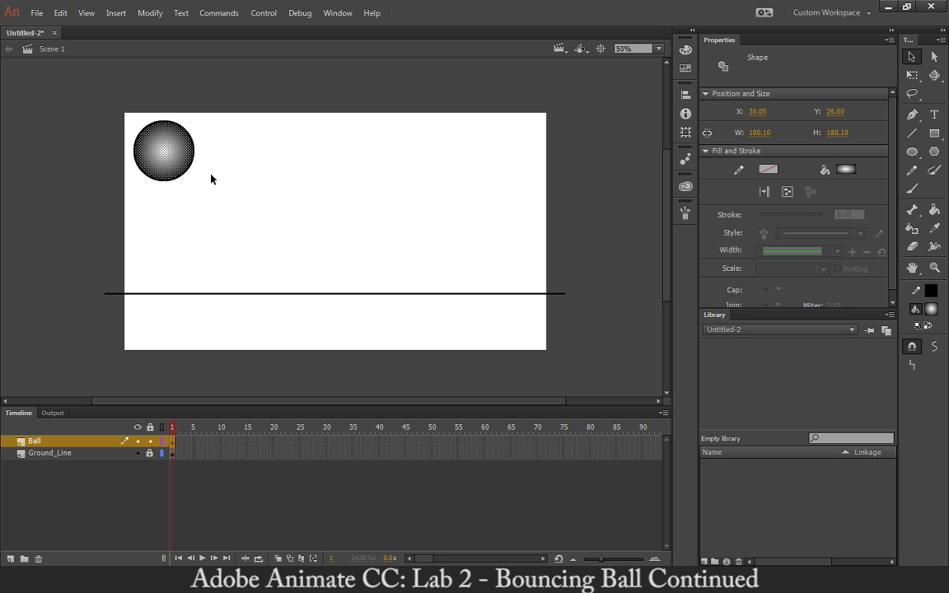
click(182, 133)
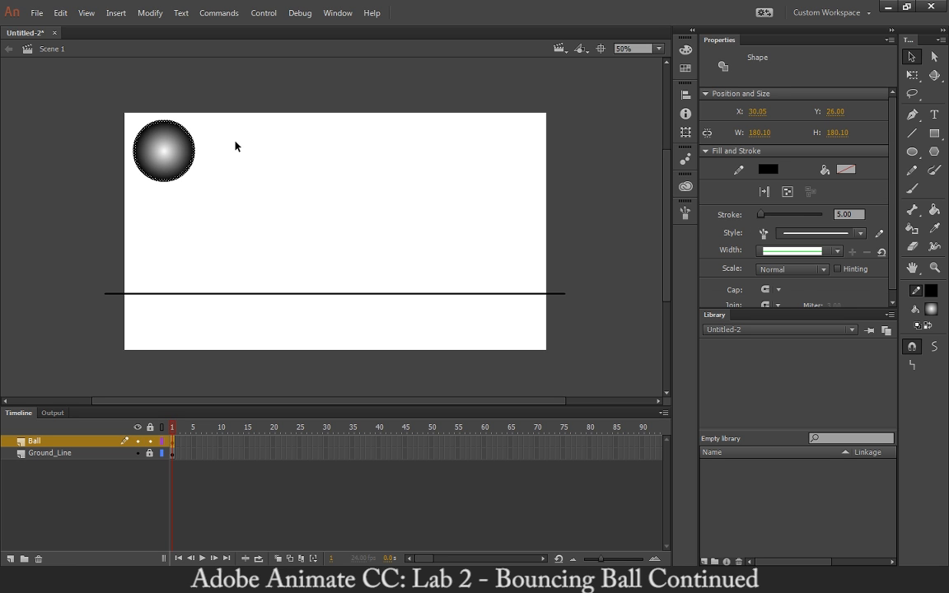
click(241, 146)
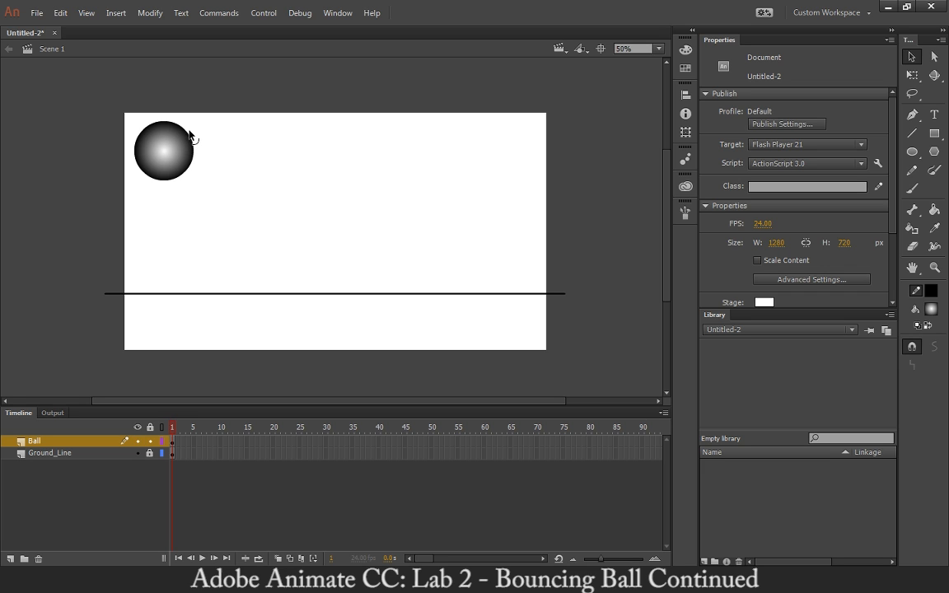
click(150, 176)
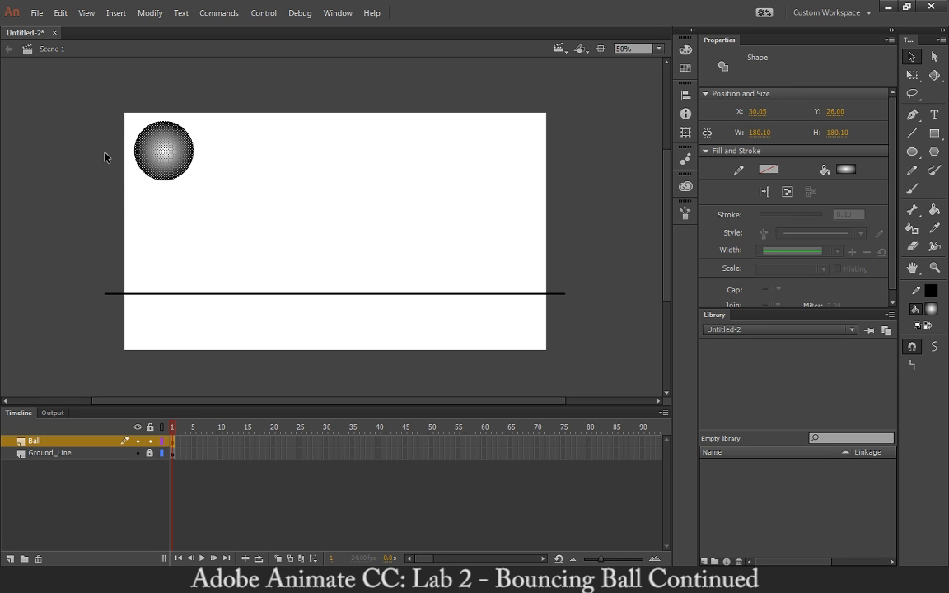
click(223, 169)
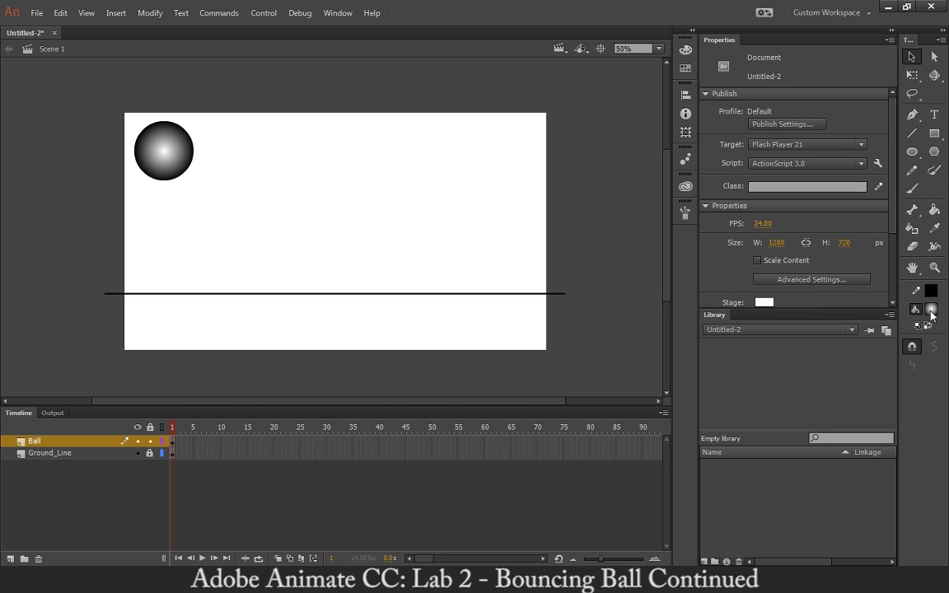
Refill the ball with the Paint Bucket so the radial gradient's highlight sits slightly up and right of its centre
click(934, 211)
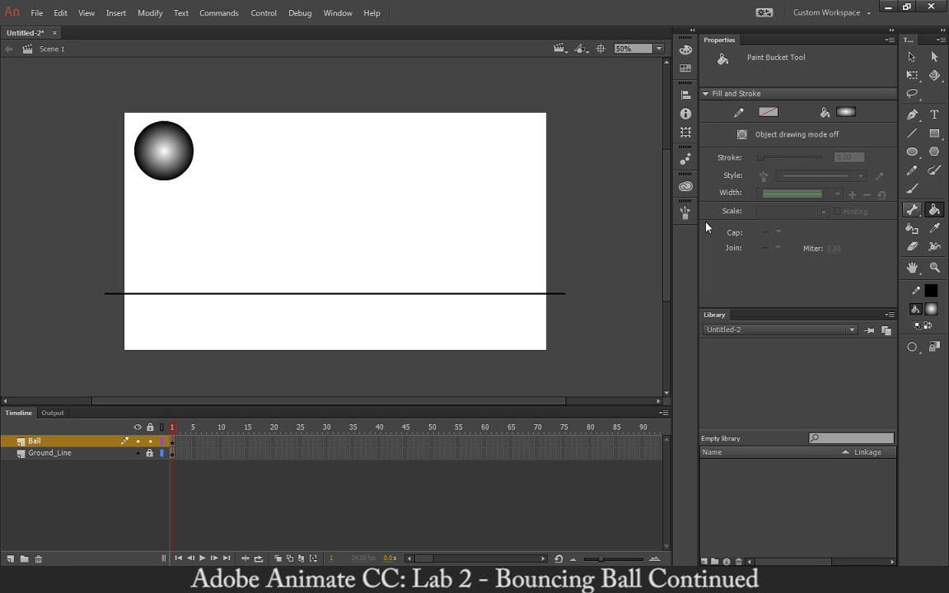
click(173, 139)
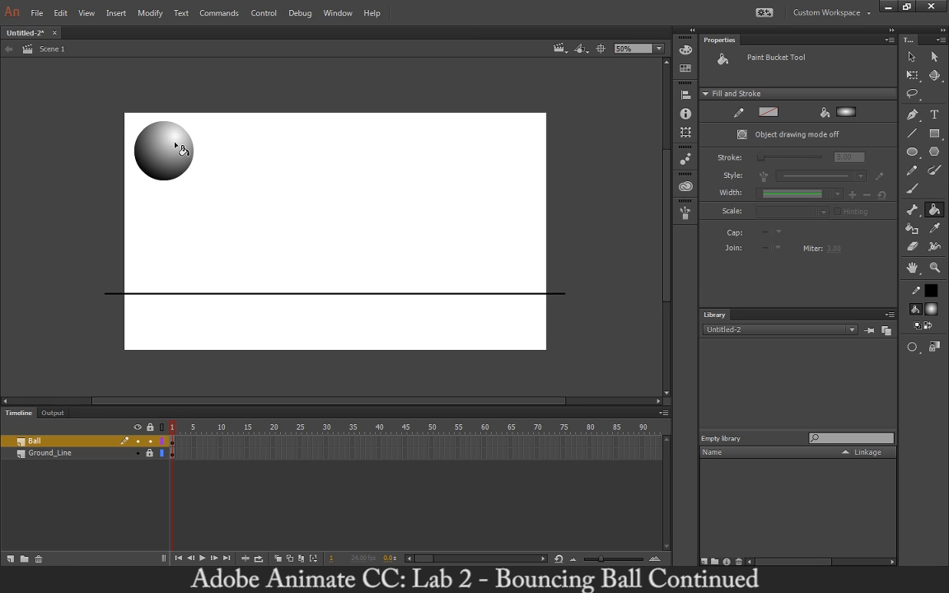
click(172, 145)
click(172, 142)
click(170, 141)
Scale the whole ball down slightly with Free Transform and move it just outside the stage's left edge
key(v)
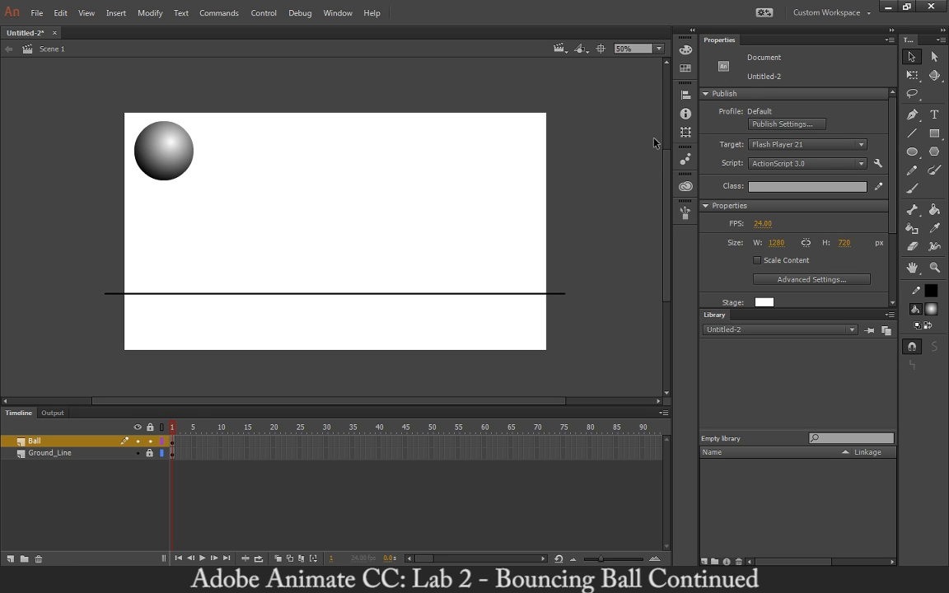
drag(84, 105, 226, 205)
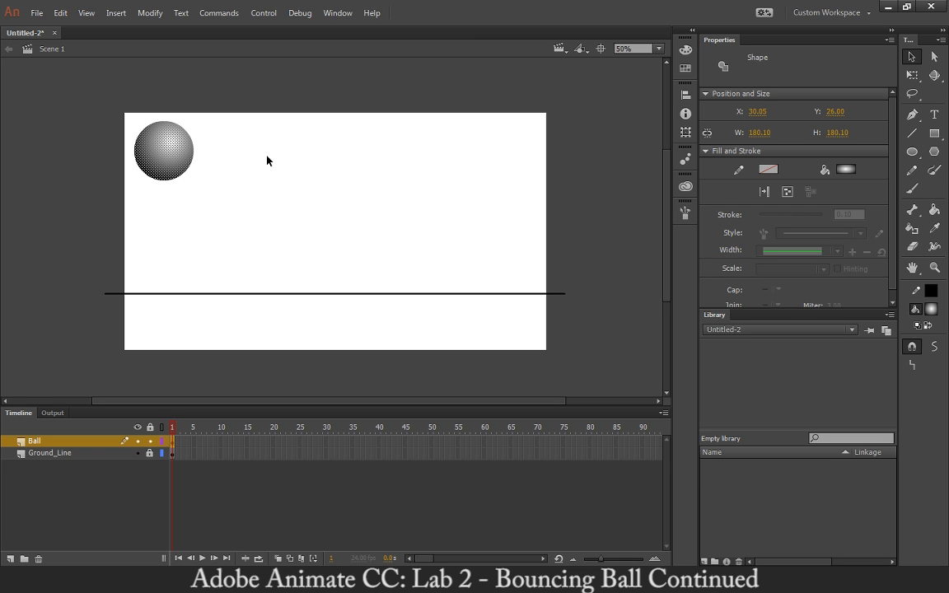
click(912, 76)
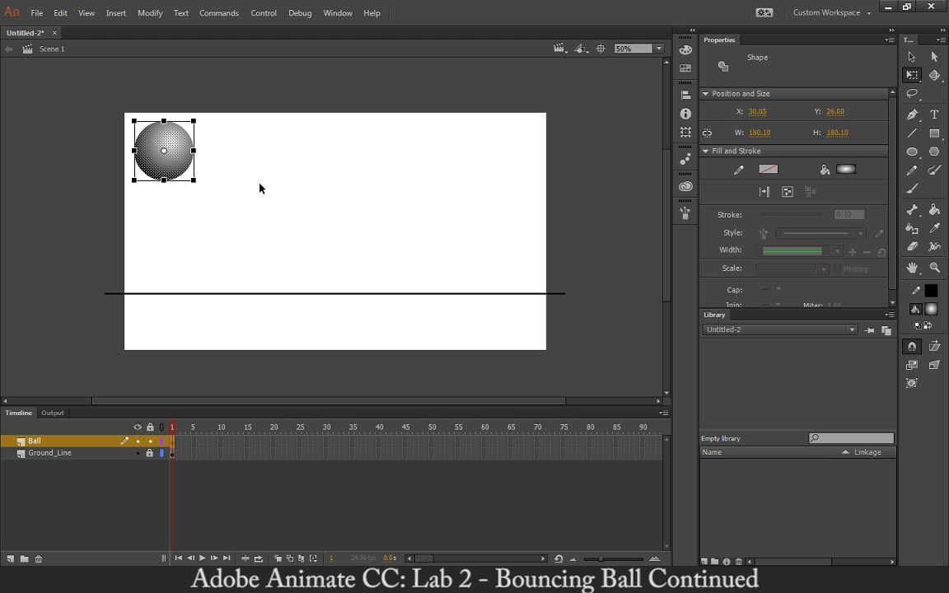
drag(193, 180, 98, 152)
click(173, 175)
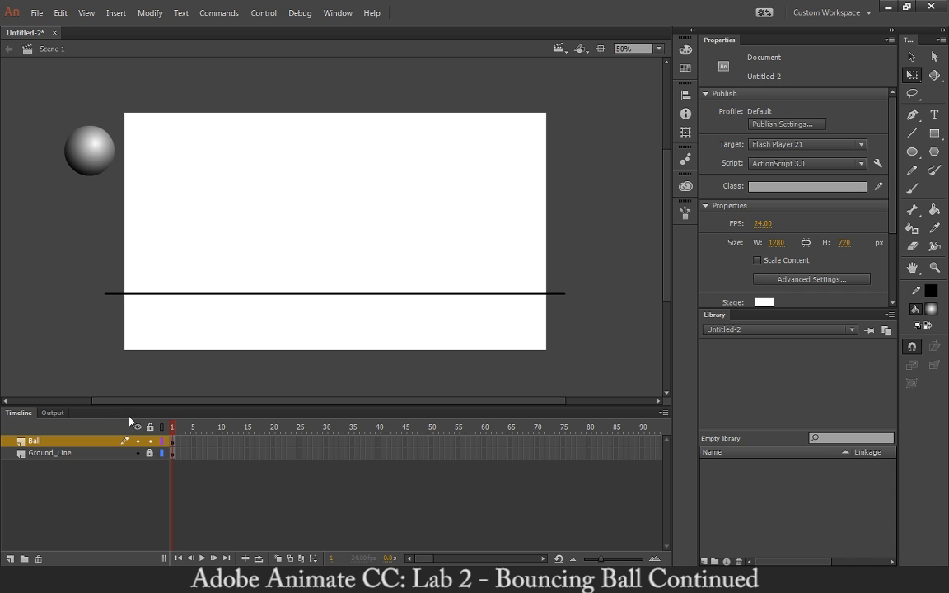
Convert the ball shape on the Ball layer to a graphic symbol named Ball
click(75, 454)
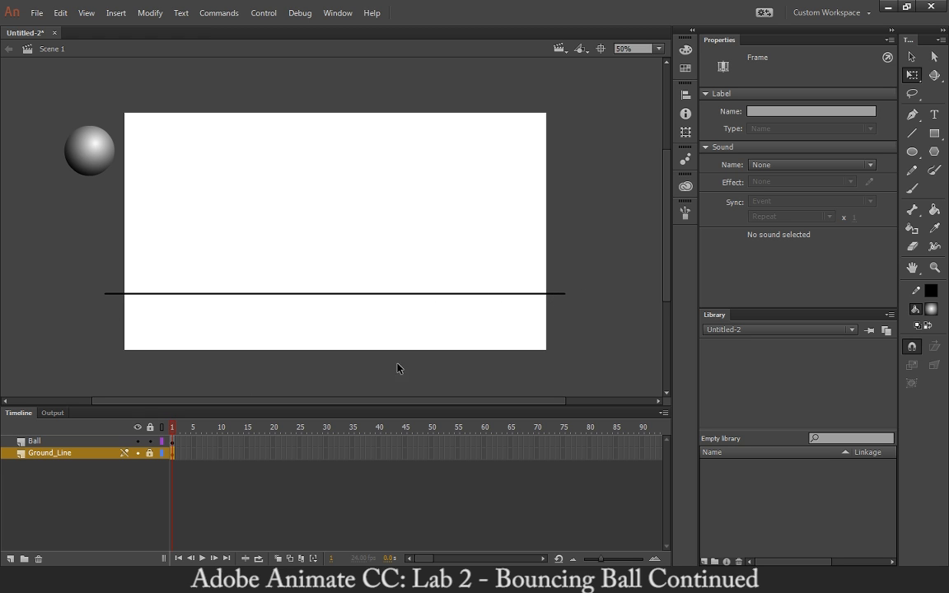
click(53, 444)
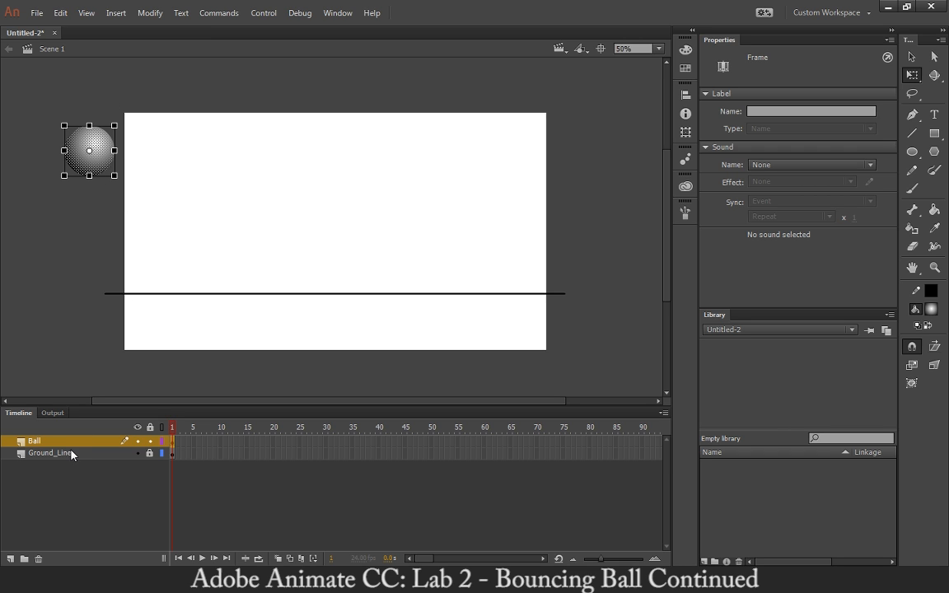
right_click(98, 142)
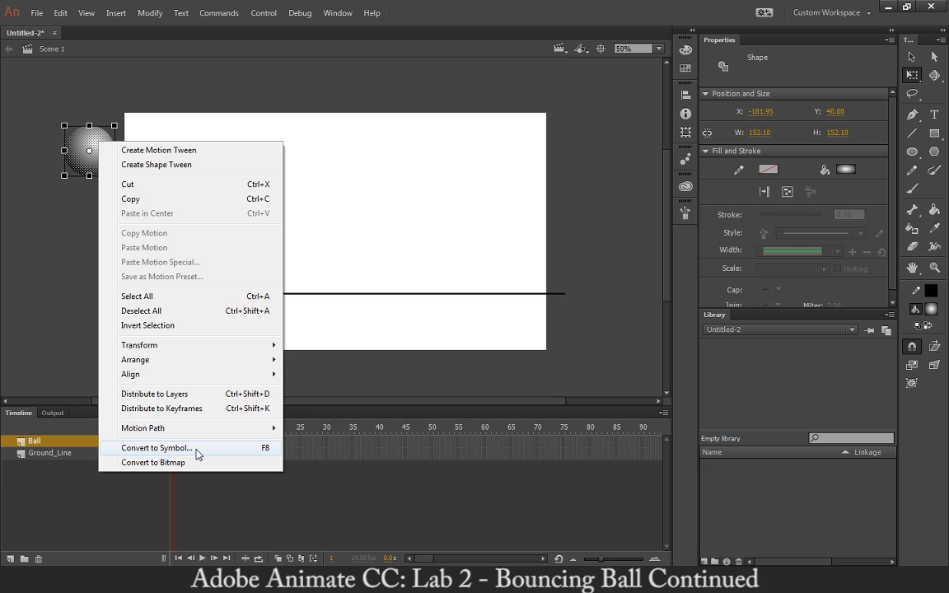
click(249, 449)
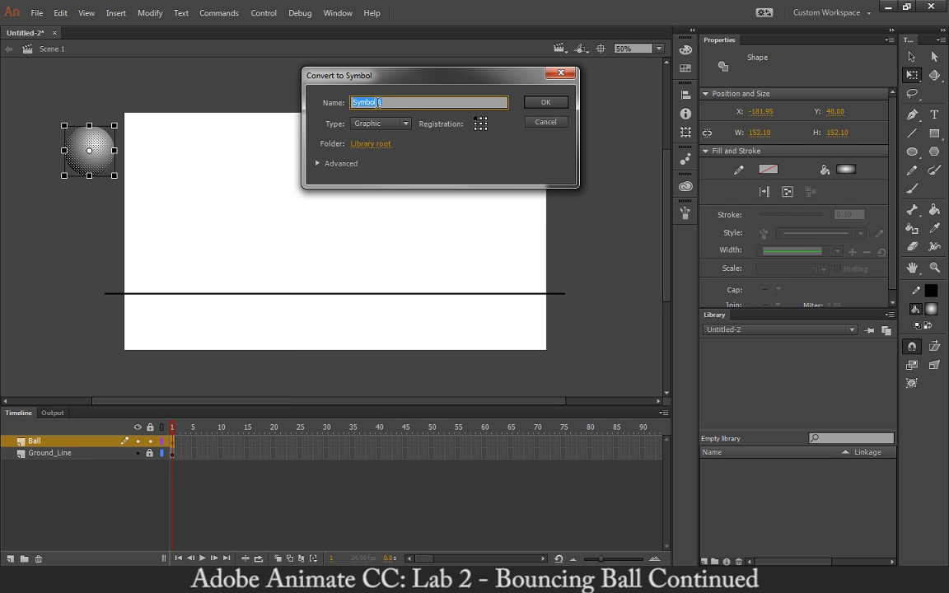
text(Ball)
click(541, 103)
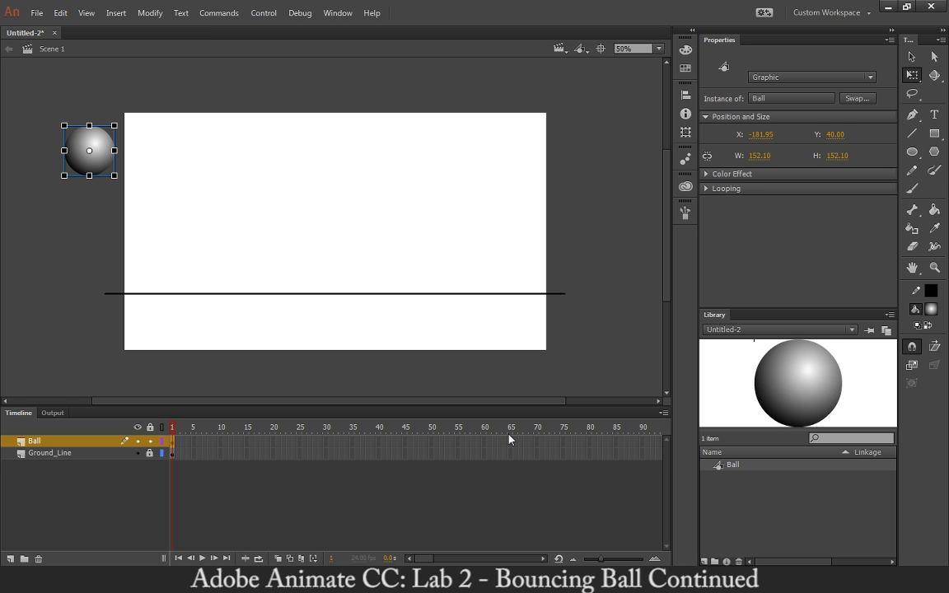
Extend the Ground_Line layer to frame 60 by inserting a frame there
click(484, 441)
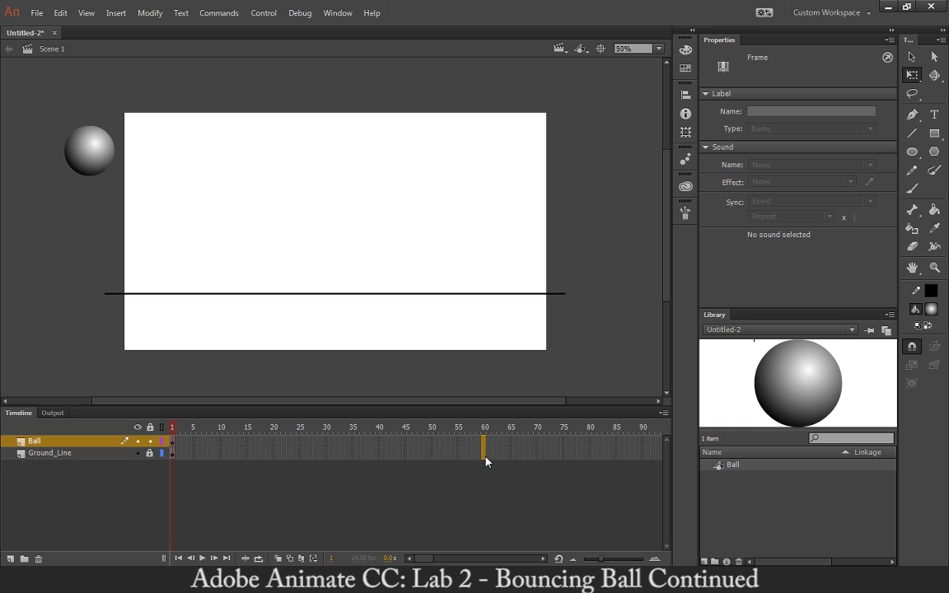
click(485, 454)
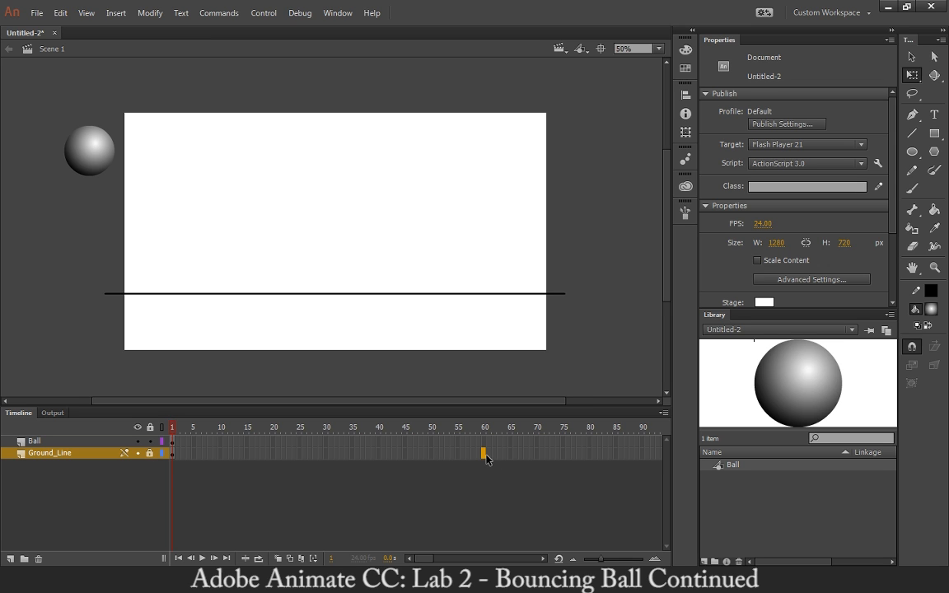
click(182, 281)
right_click(484, 455)
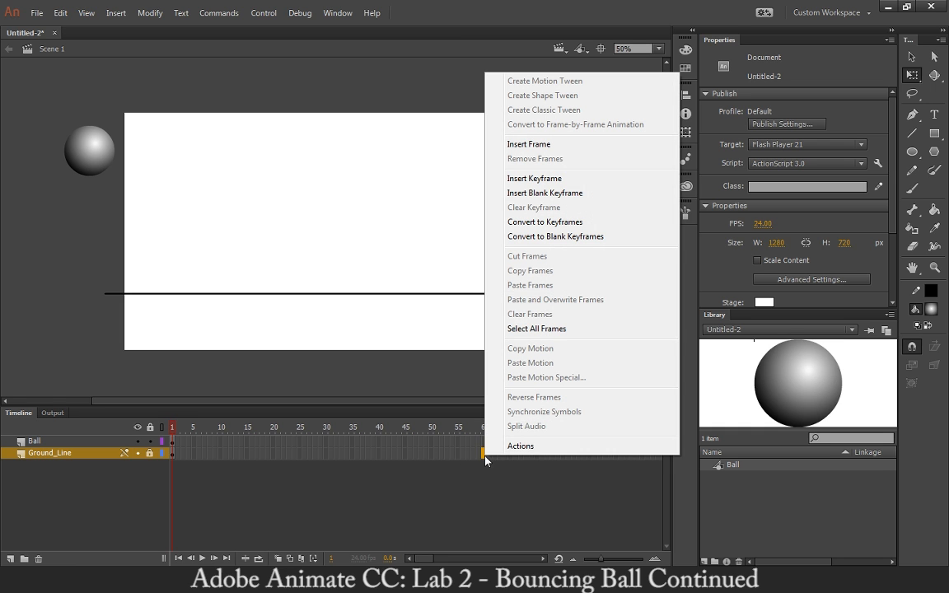
click(558, 148)
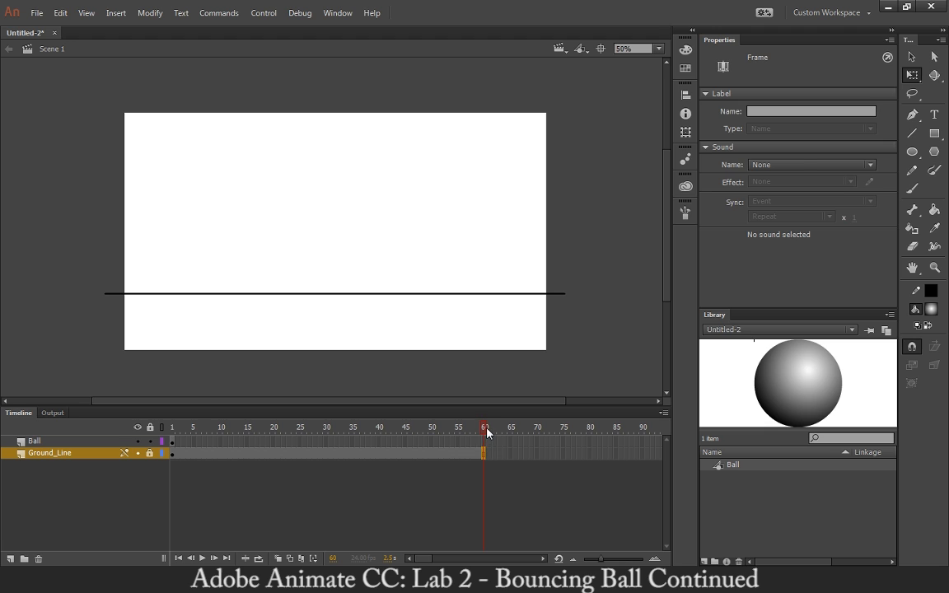
Scrub back to frame 1 to check the scene, and extend the Ball layer to frame 60 with an inserted frame
click(485, 433)
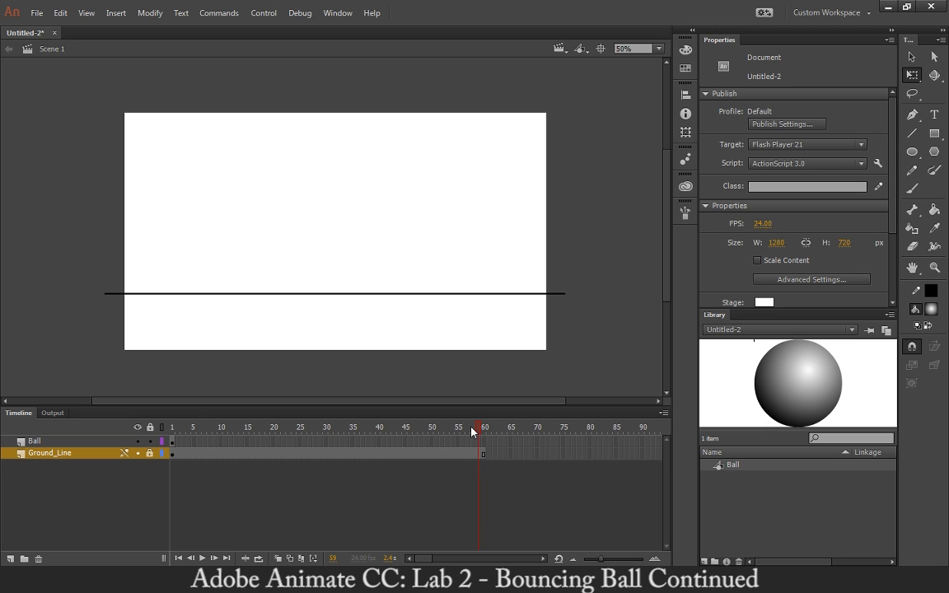
drag(488, 434, 171, 452)
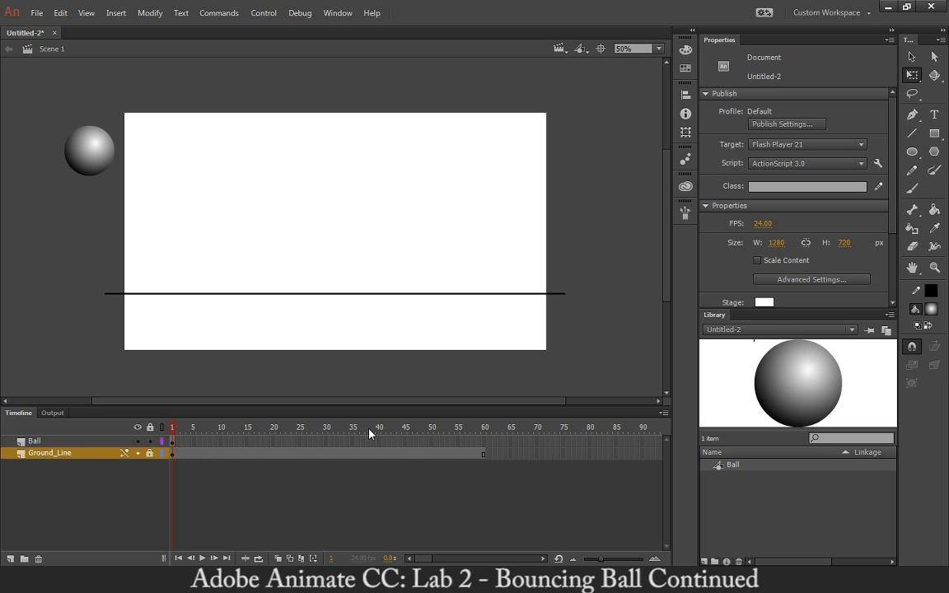
click(486, 441)
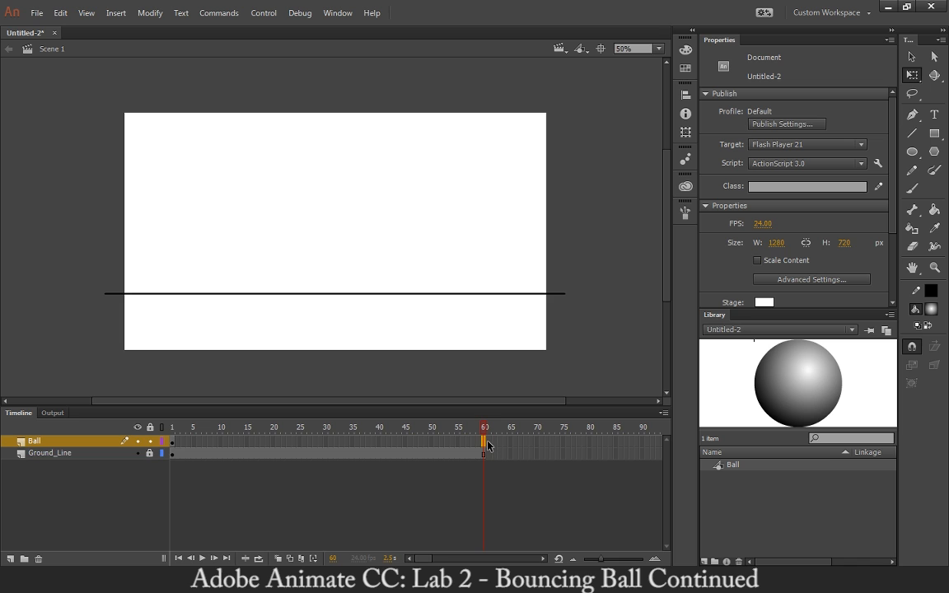
right_click(484, 443)
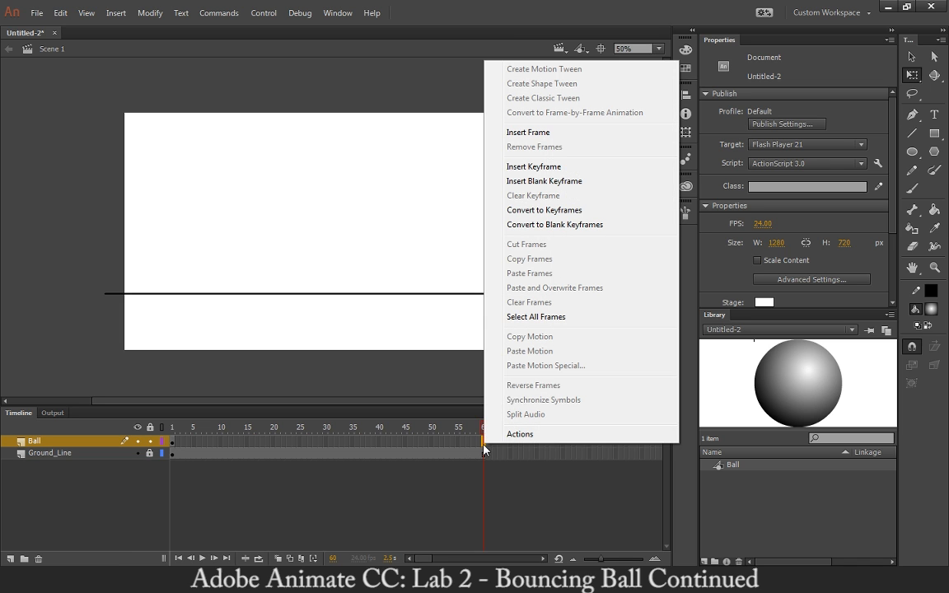
click(556, 137)
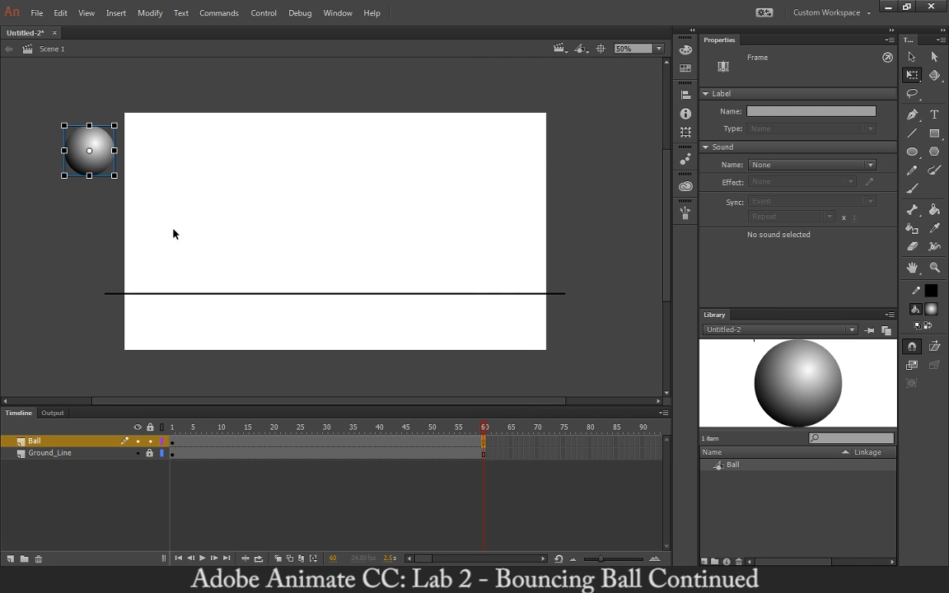
Switch to the Selection tool, select the ball instance to check it, and deselect it
click(91, 260)
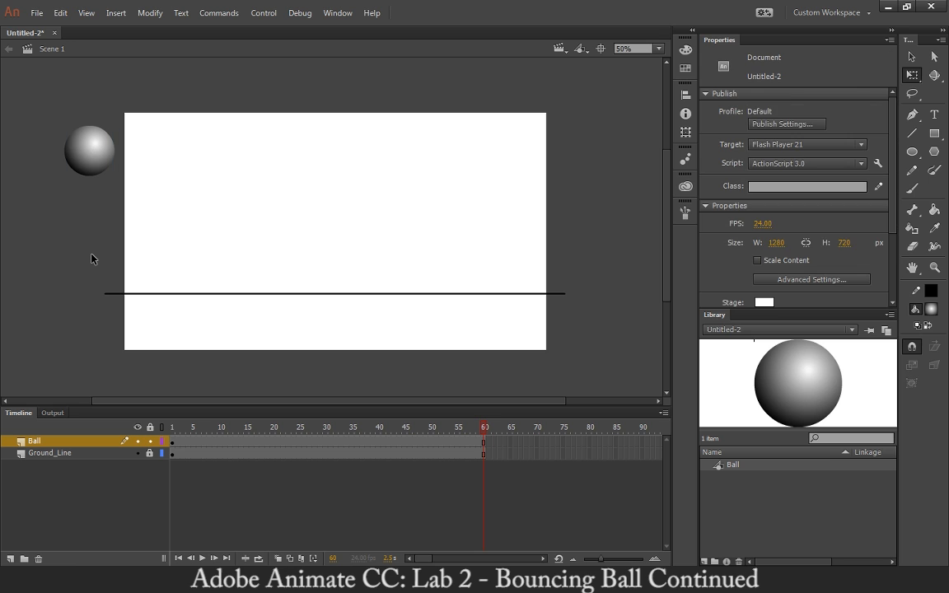
click(912, 57)
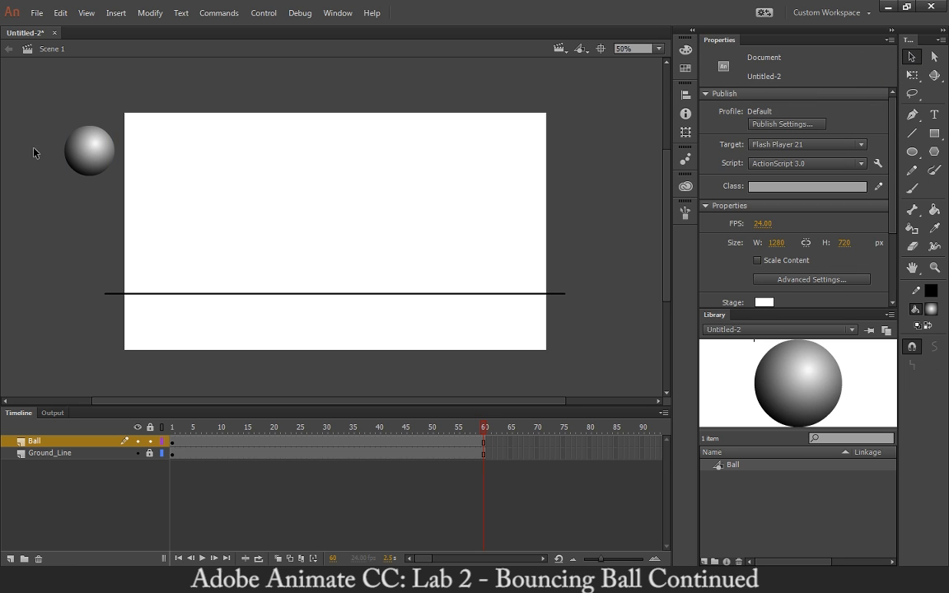
click(87, 149)
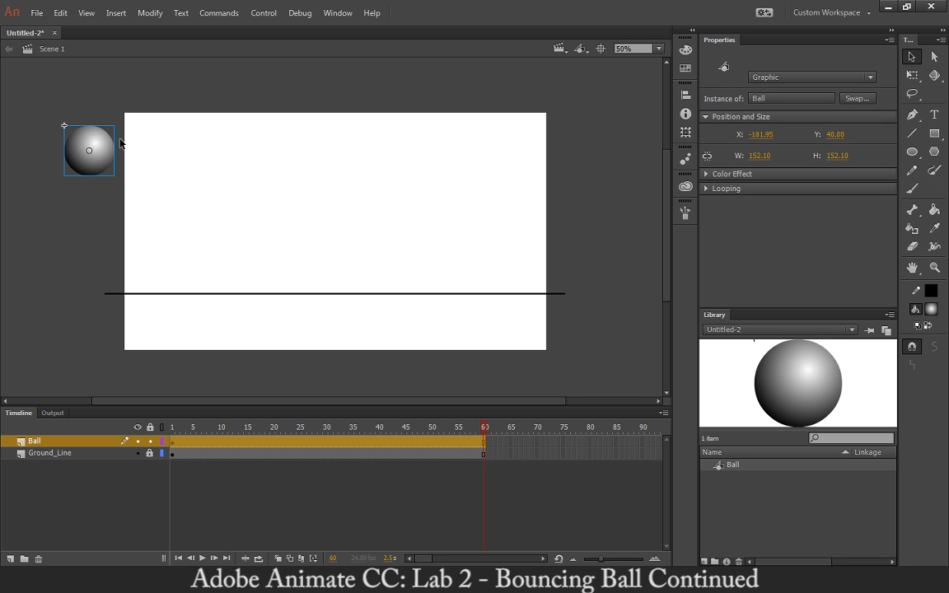
click(110, 89)
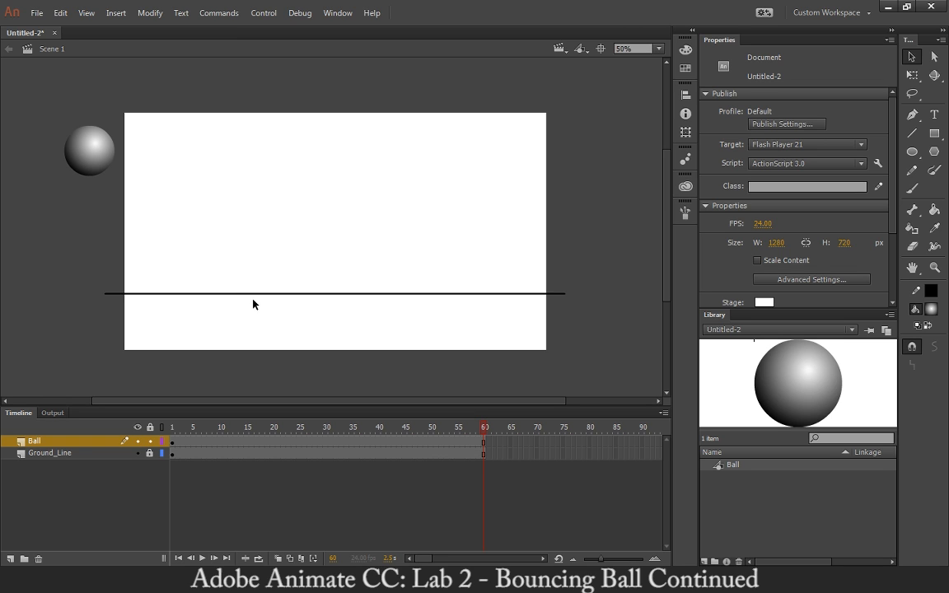
right_click(195, 441)
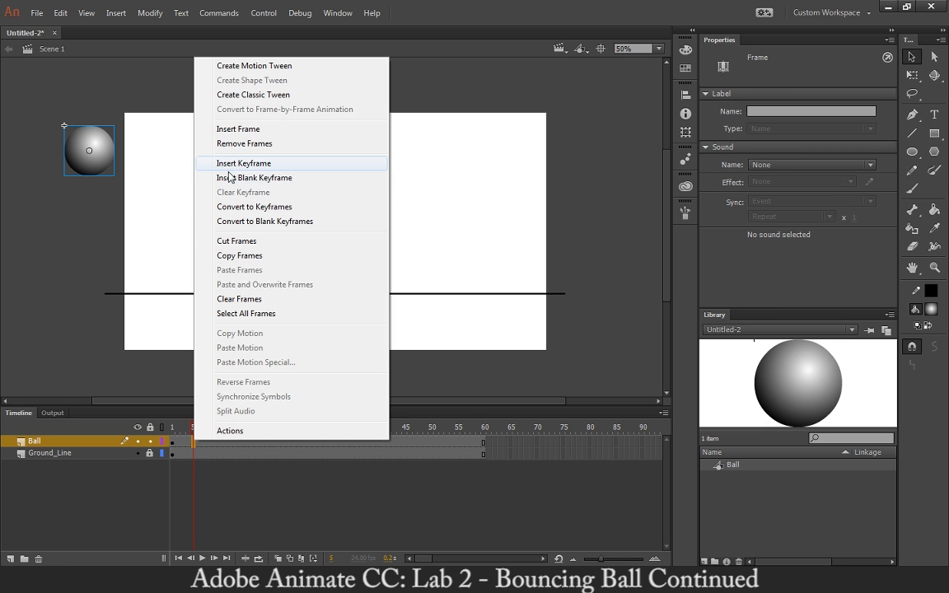
click(99, 264)
click(99, 264)
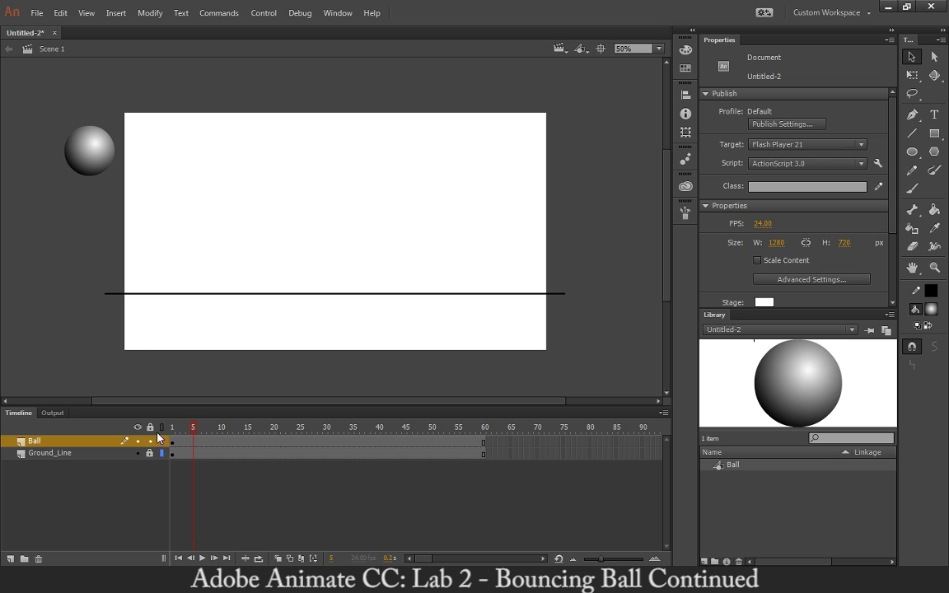
Create a motion tween on the Ball layer's frame span
click(191, 444)
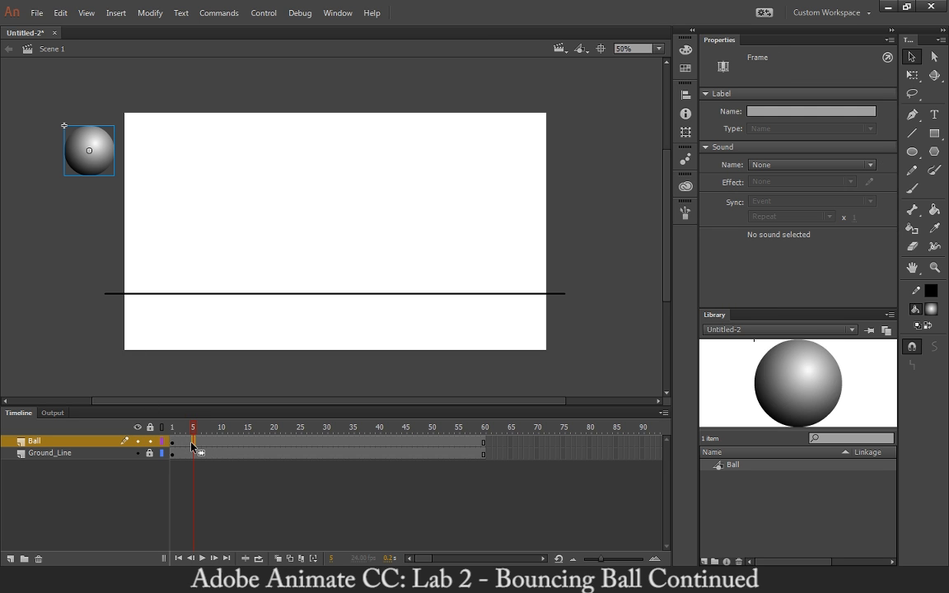
right_click(192, 446)
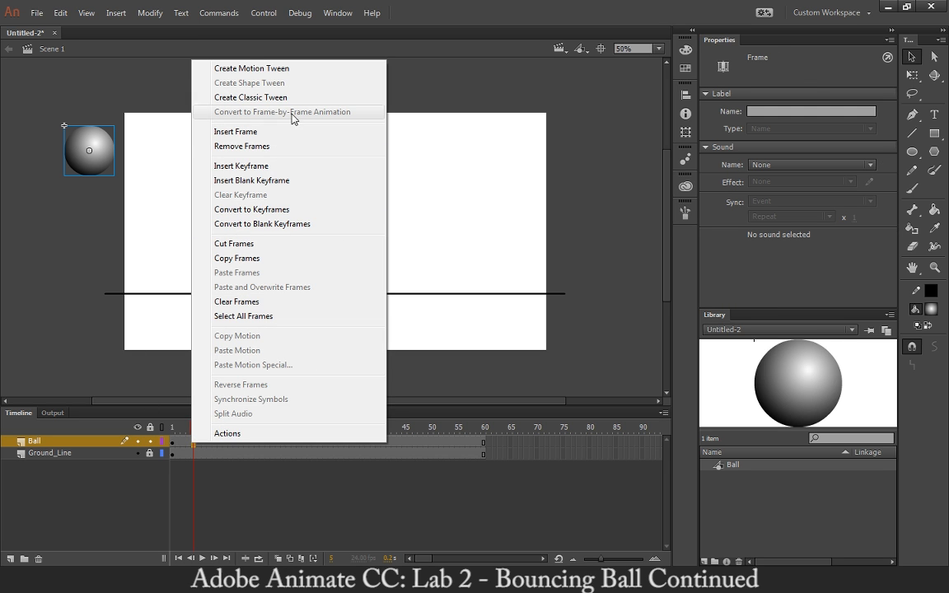
click(269, 77)
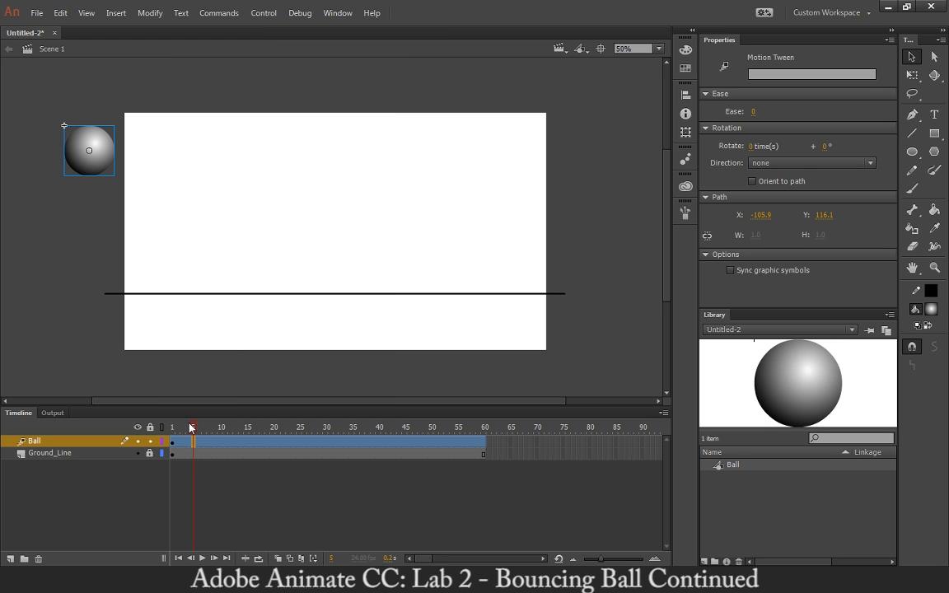
At frame 12, move the ball onto the ground line at about X 244, Y 398, and scrub through the tween
drag(190, 430, 172, 428)
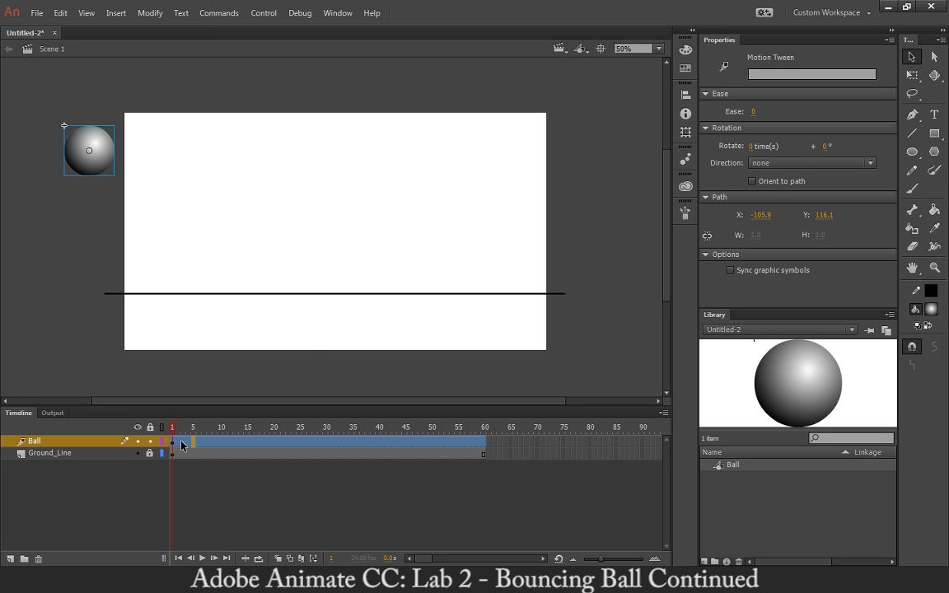
click(210, 439)
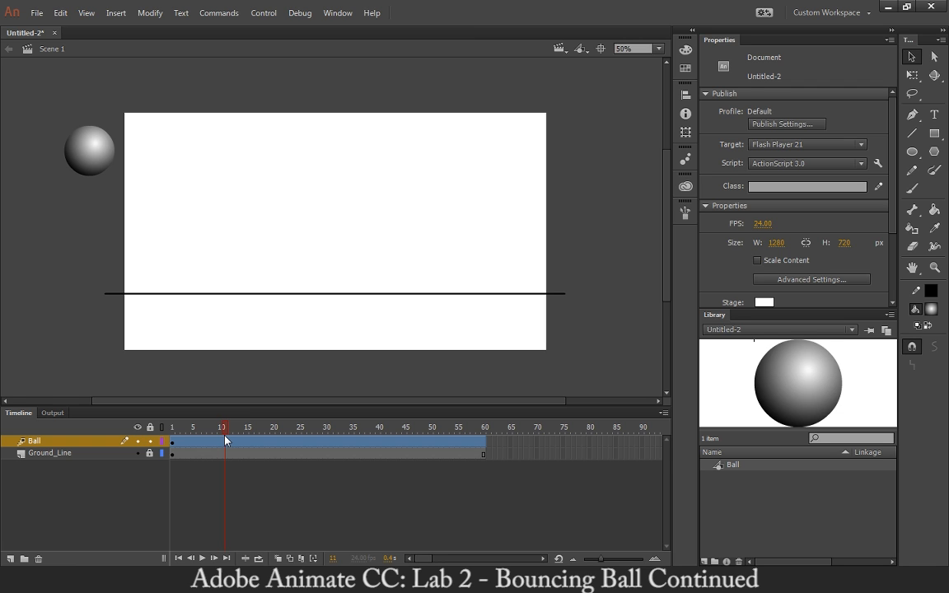
click(230, 441)
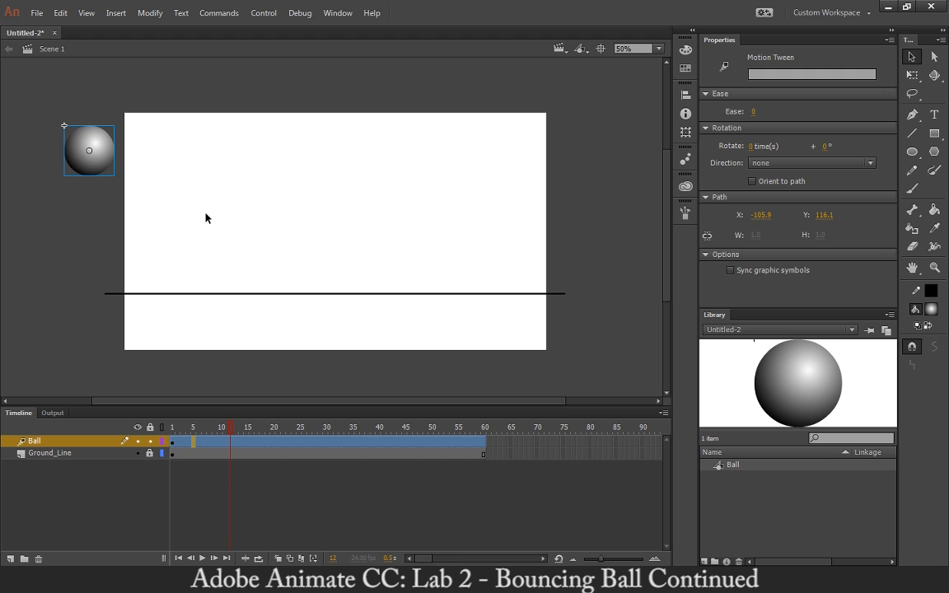
drag(115, 163, 248, 281)
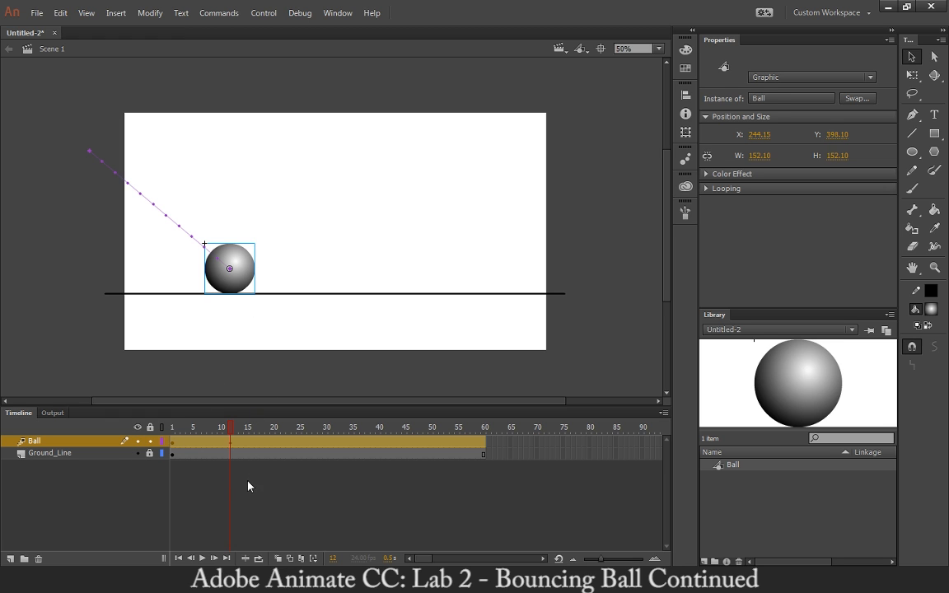
click(232, 324)
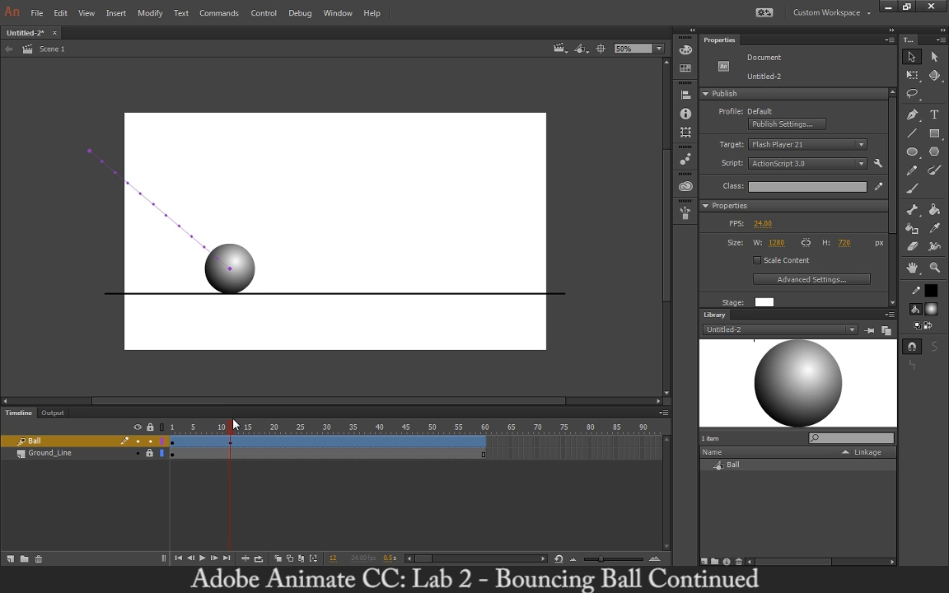
mouse_move(231, 429)
mouse_down()
mouse_move(169, 429)
mouse_move(229, 436)
mouse_up()
mouse_move(231, 430)
mouse_down()
mouse_move(147, 427)
mouse_move(231, 430)
mouse_move(175, 437)
mouse_move(231, 443)
mouse_up()
drag(230, 427, 177, 429)
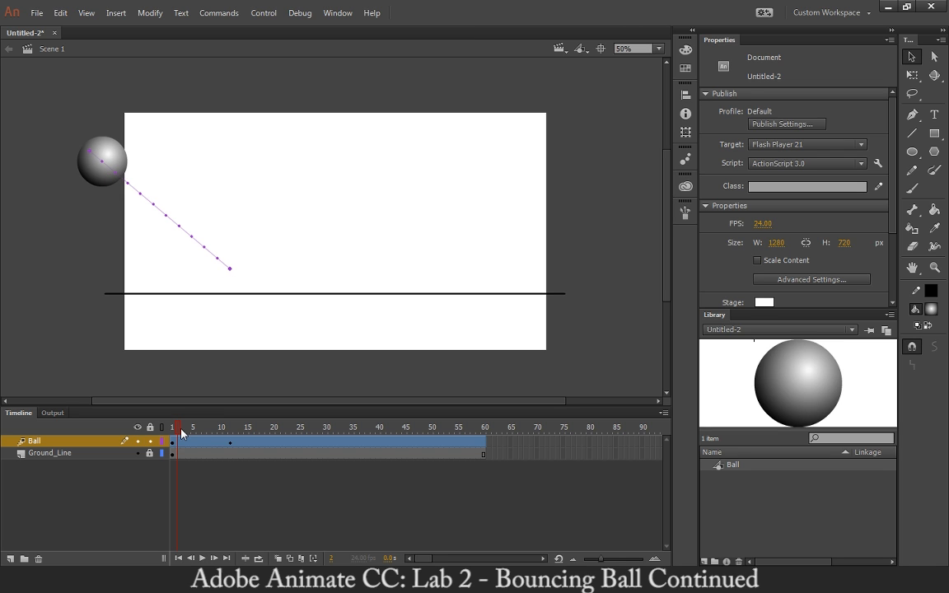
drag(182, 434, 231, 447)
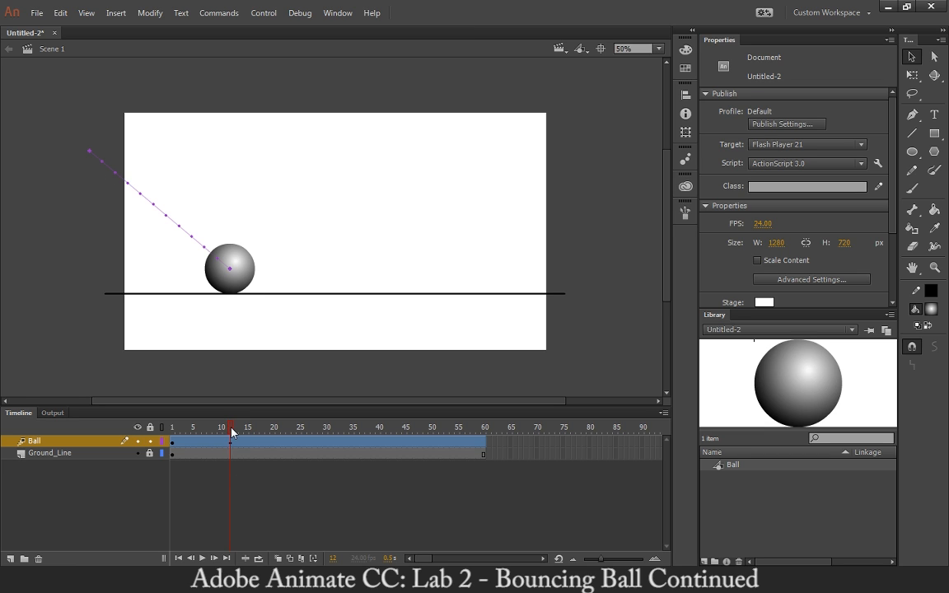
Move the ball up to about X 474, Y 146 at frame 24 and down to the ground at about X 656, Y 398 at frame 36
drag(230, 434, 257, 437)
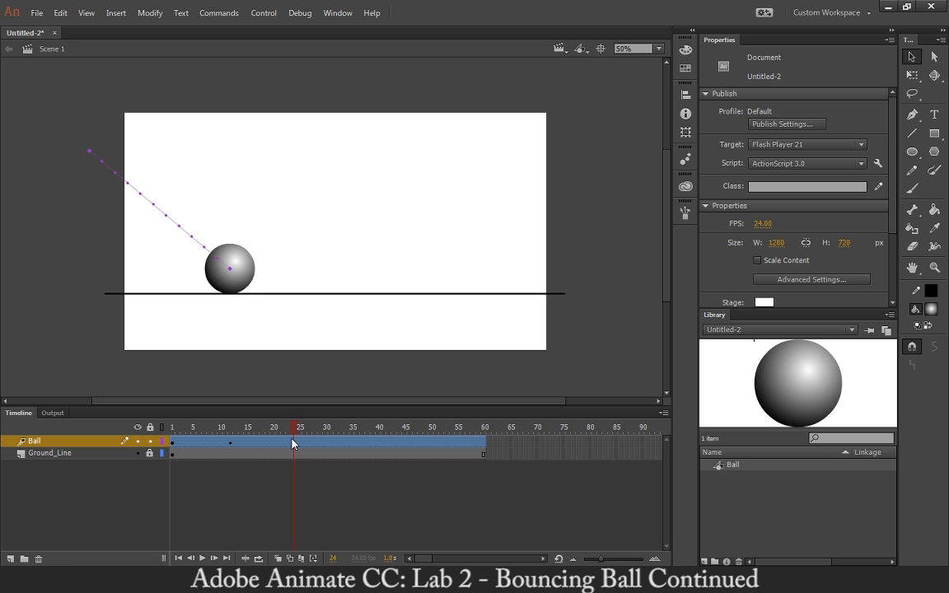
drag(250, 269, 328, 199)
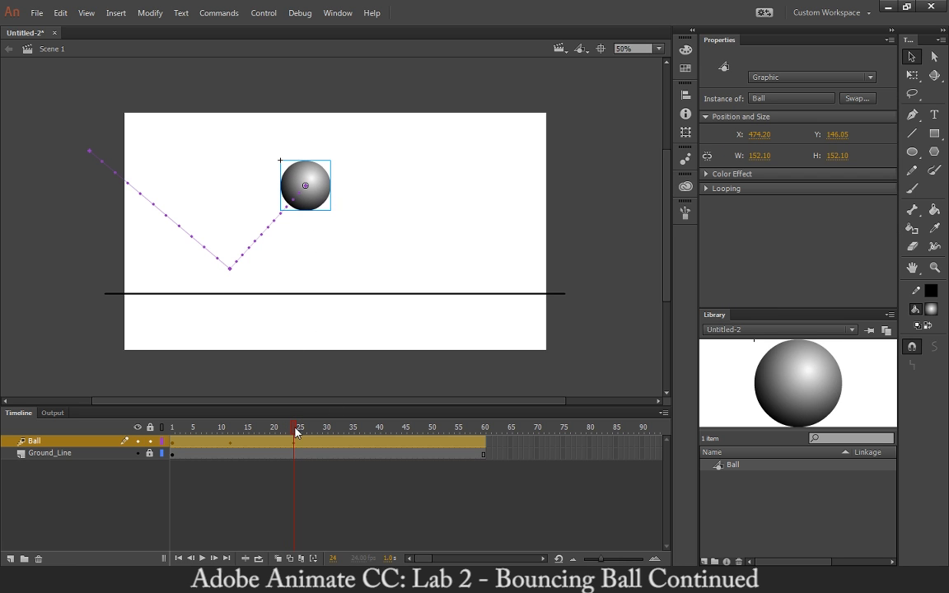
mouse_move(293, 431)
mouse_down()
mouse_move(326, 439)
mouse_move(297, 439)
mouse_up()
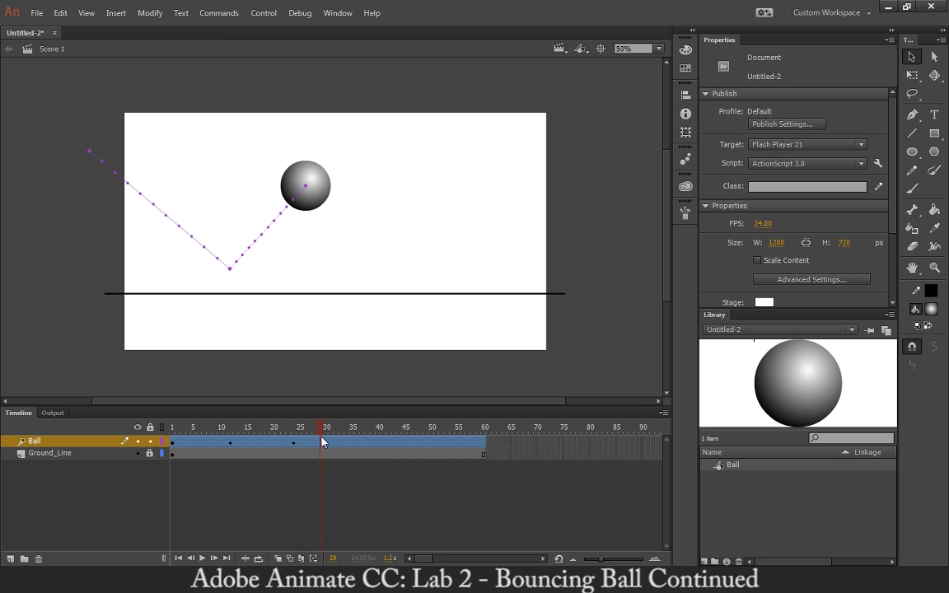
click(357, 443)
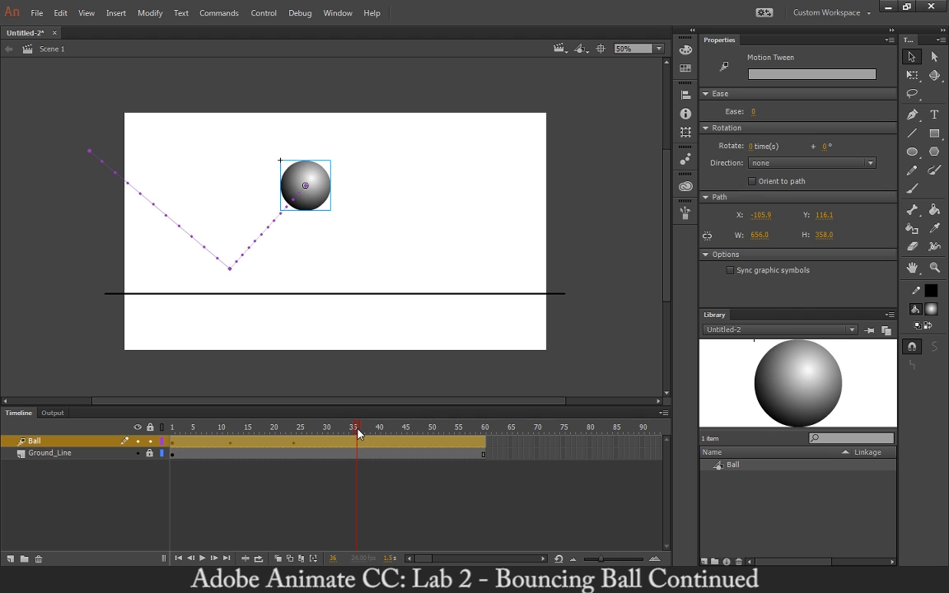
drag(325, 201, 386, 282)
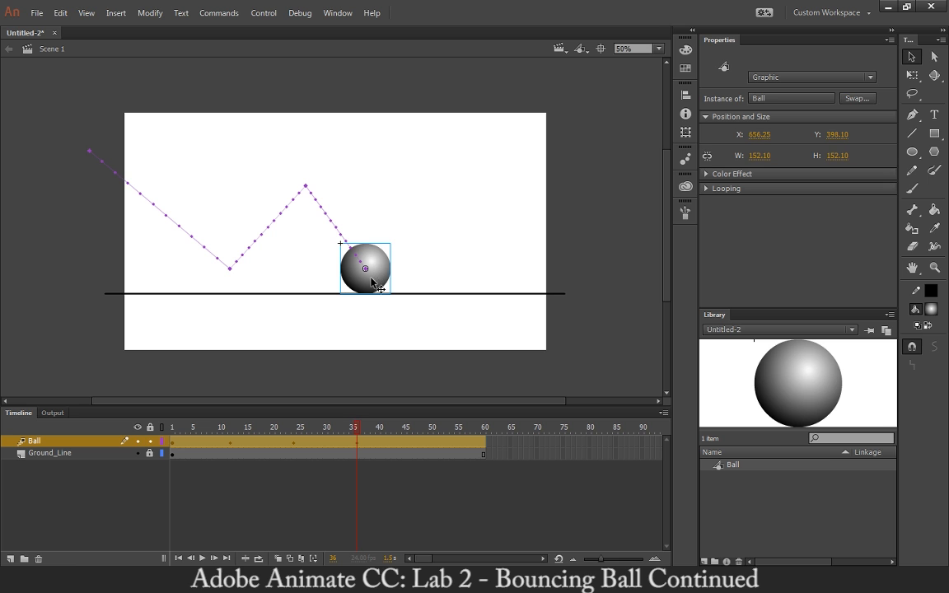
Move the ball up to about X 866, Y 170 at frame 48 and down to the ground at about X 1058, Y 398 at frame 60
click(357, 437)
drag(358, 433, 423, 433)
click(366, 268)
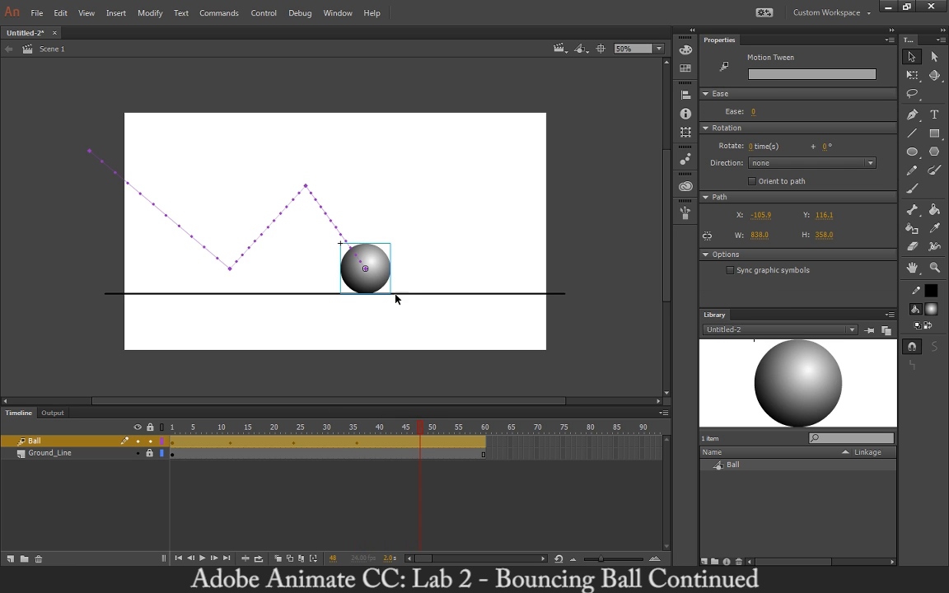
drag(383, 284, 453, 210)
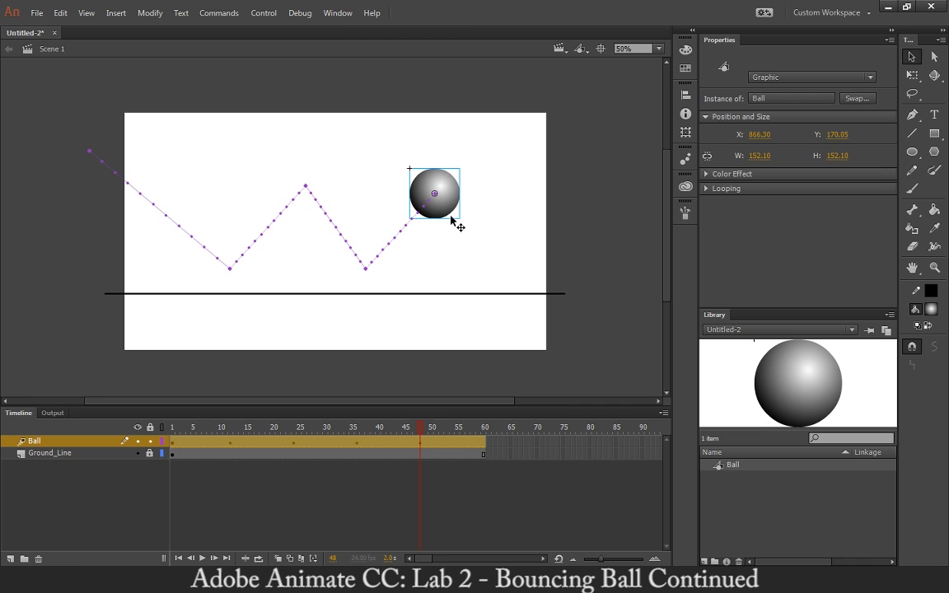
drag(421, 425, 490, 428)
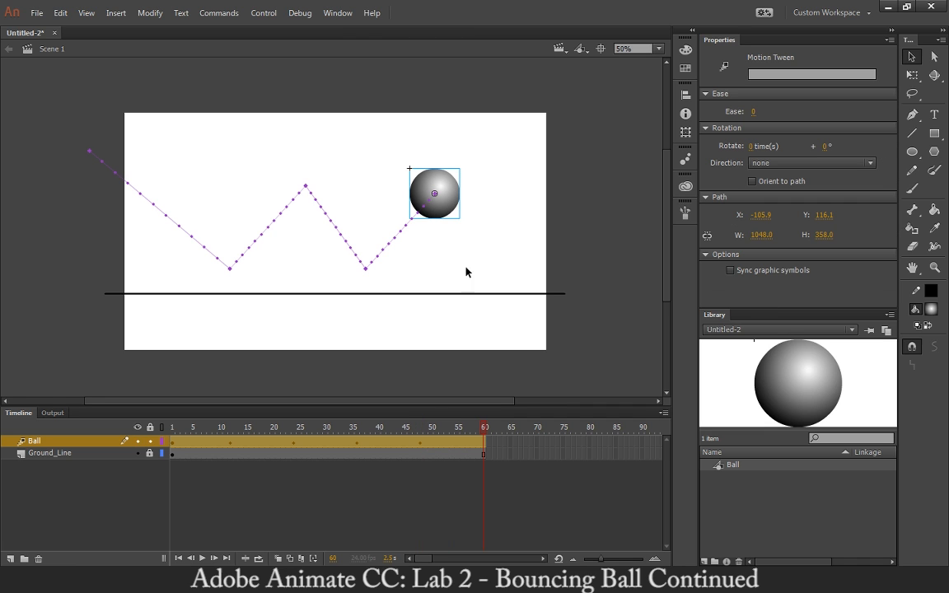
drag(449, 211, 512, 285)
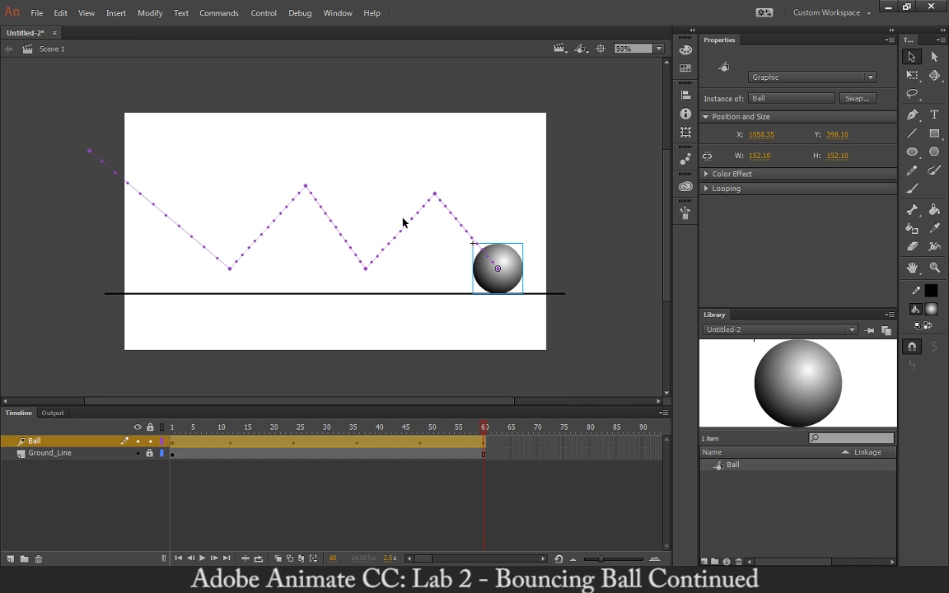
Extend the Ground_Line and Ball layers to frame 72
click(547, 443)
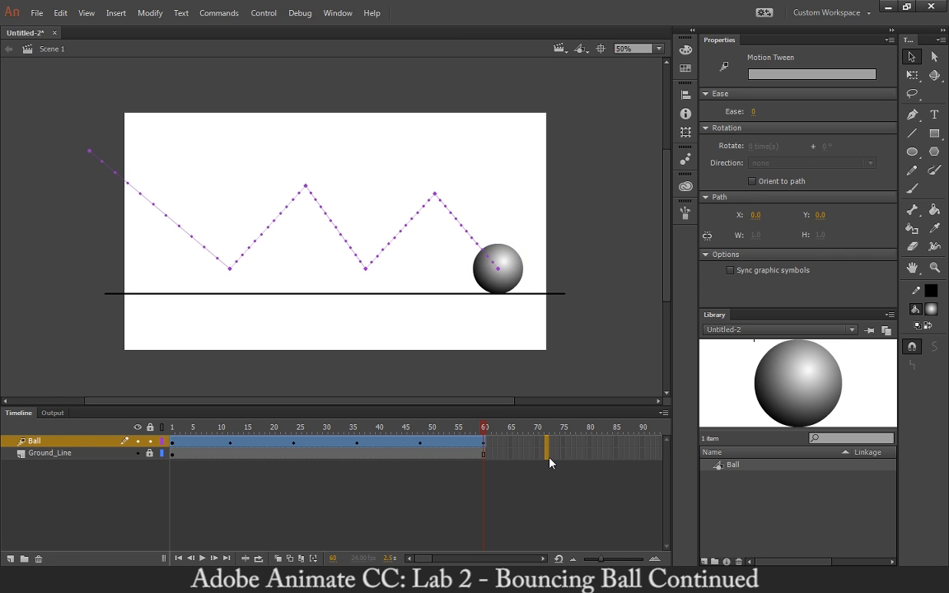
right_click(549, 454)
click(591, 147)
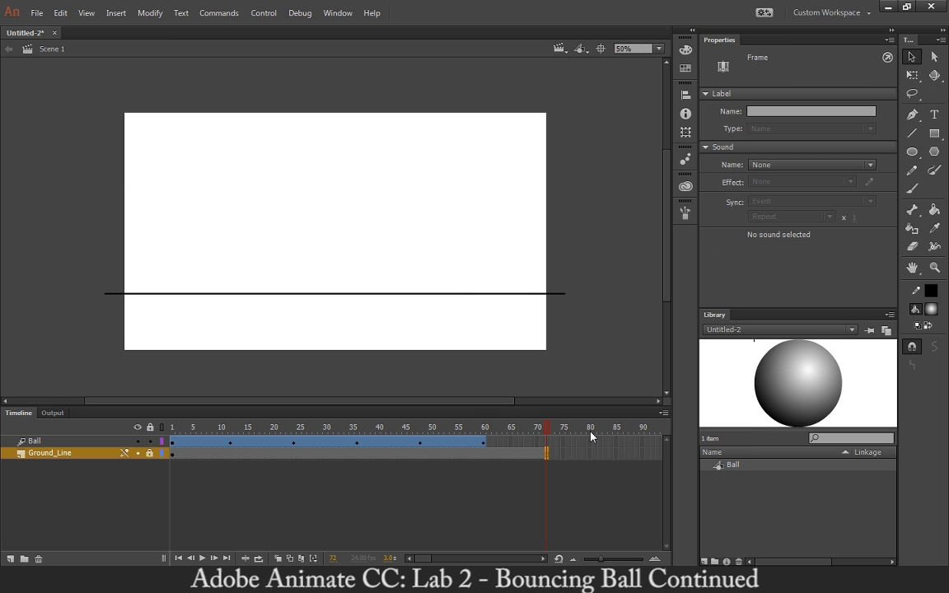
click(546, 442)
right_click(546, 441)
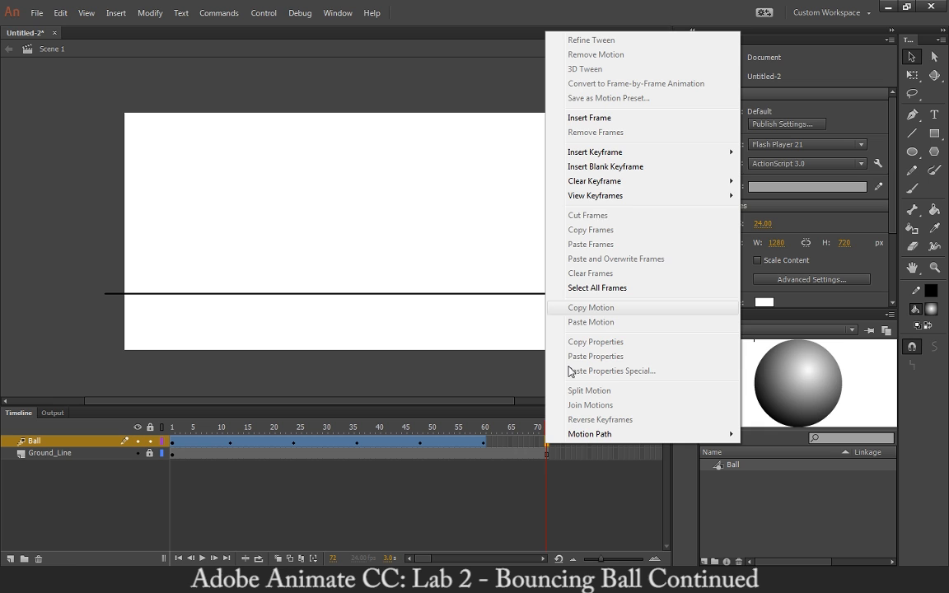
click(590, 122)
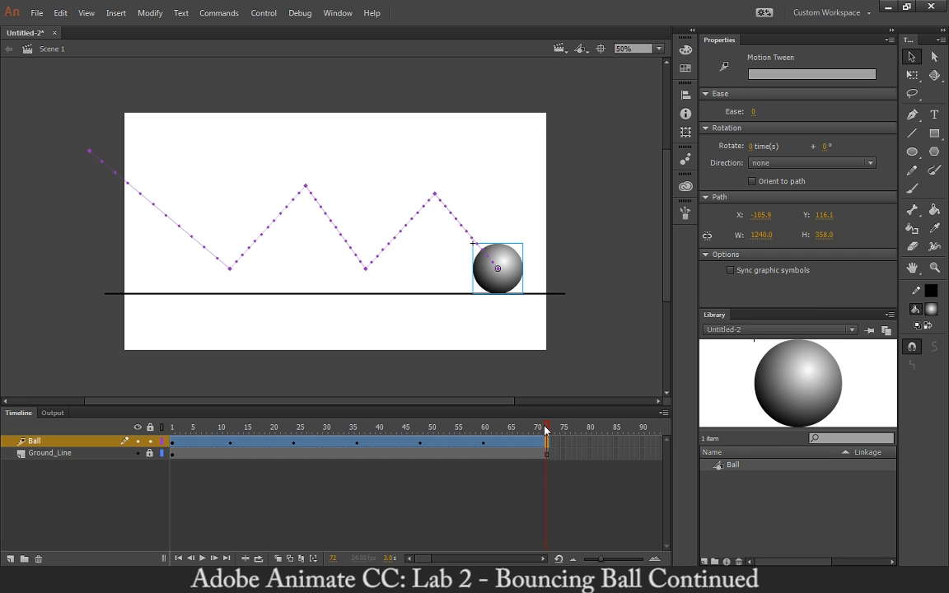
At frame 72, move the ball off the stage to about X 1324, Y 142, and play the animation from frame 1
drag(522, 277, 603, 198)
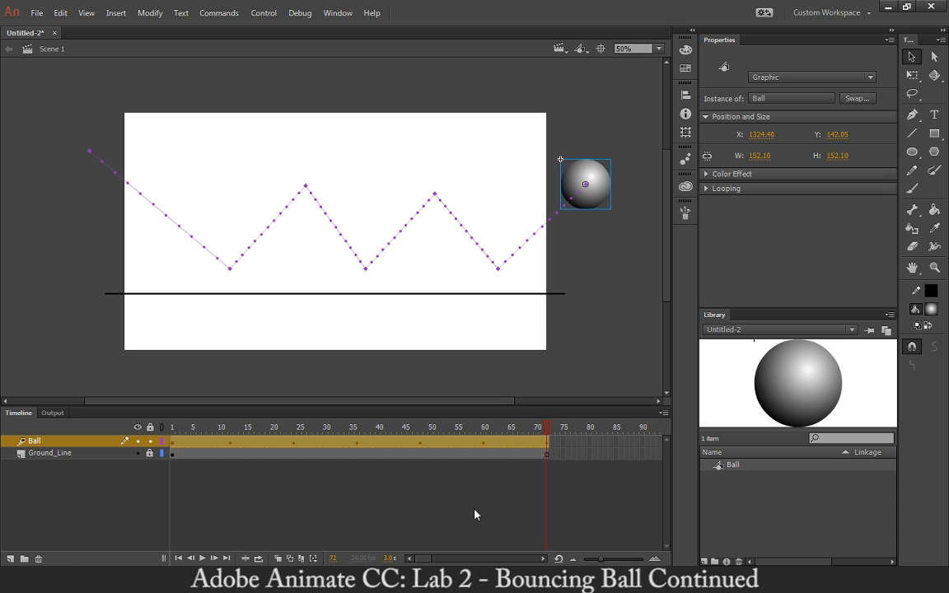
drag(544, 426, 172, 427)
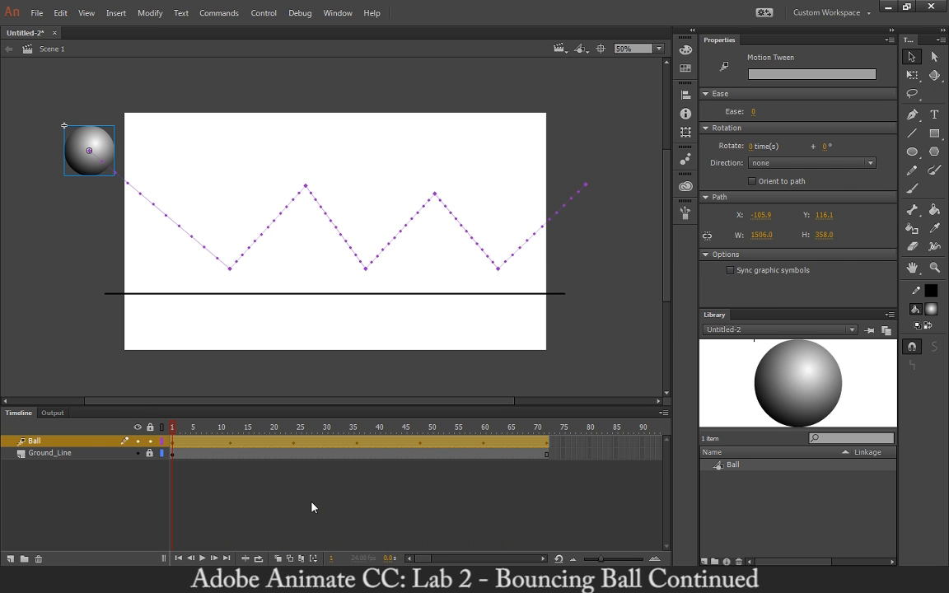
click(202, 559)
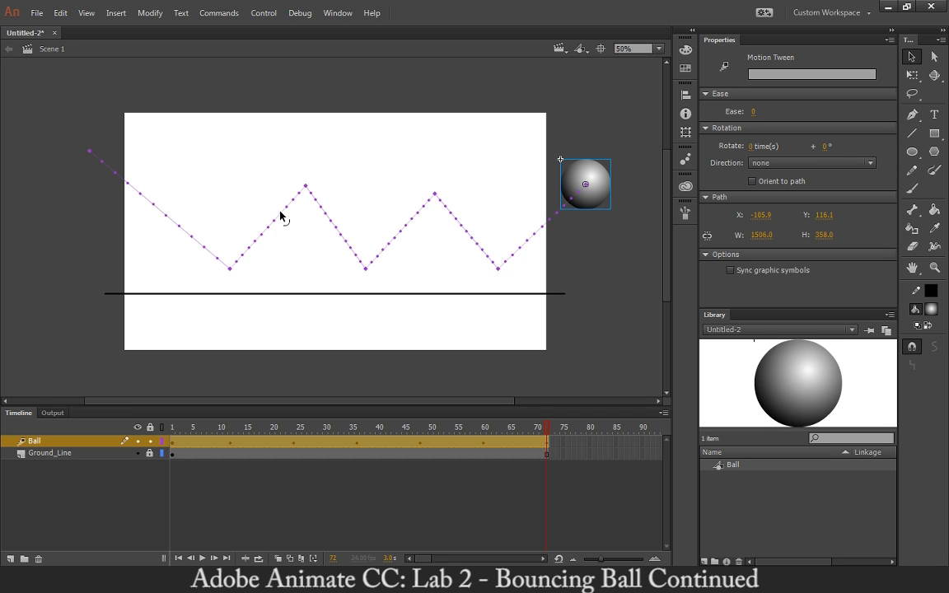
Bend the incoming fall and both sides of the first bounce on the motion path into rounded arcs
drag(280, 216, 244, 186)
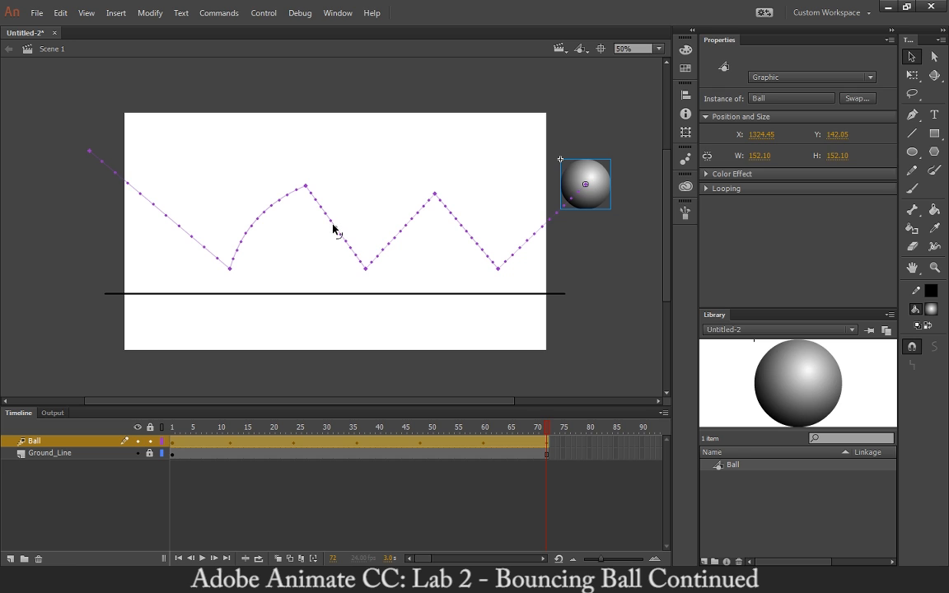
drag(334, 230, 346, 213)
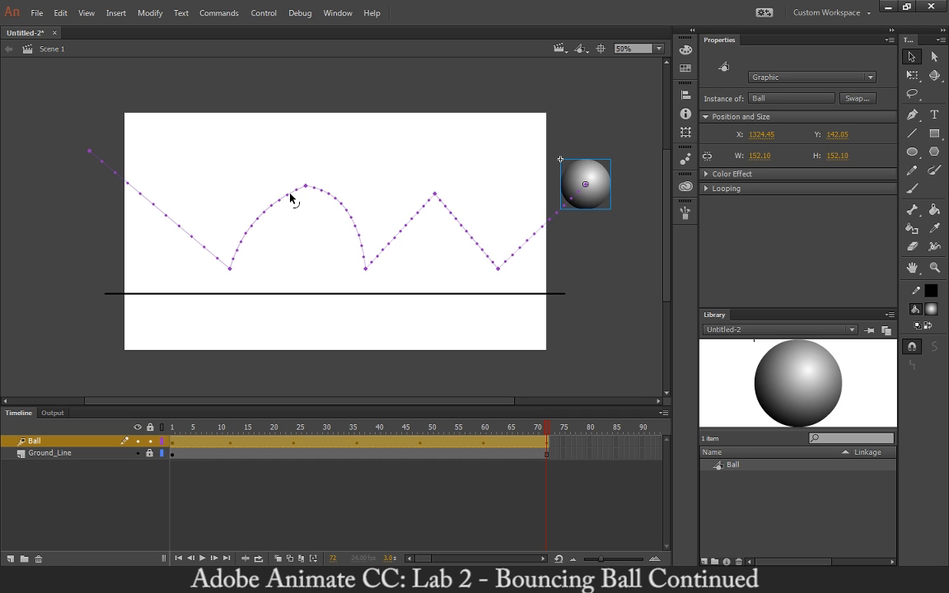
drag(290, 192, 293, 191)
drag(149, 205, 171, 174)
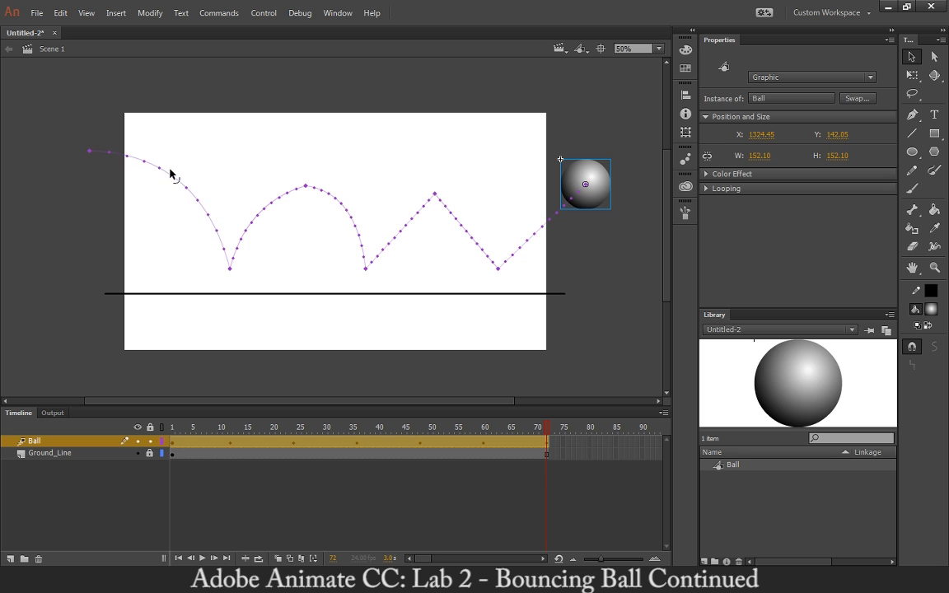
Widen the first bounce by shifting its landing point to the right, and re-center its peak between the two ground points
drag(307, 189, 295, 191)
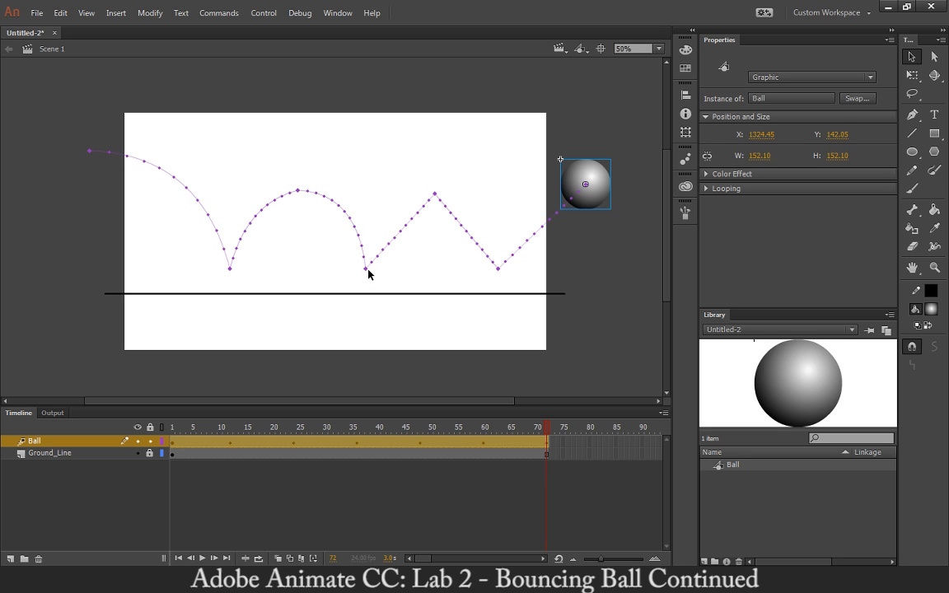
drag(367, 270, 386, 271)
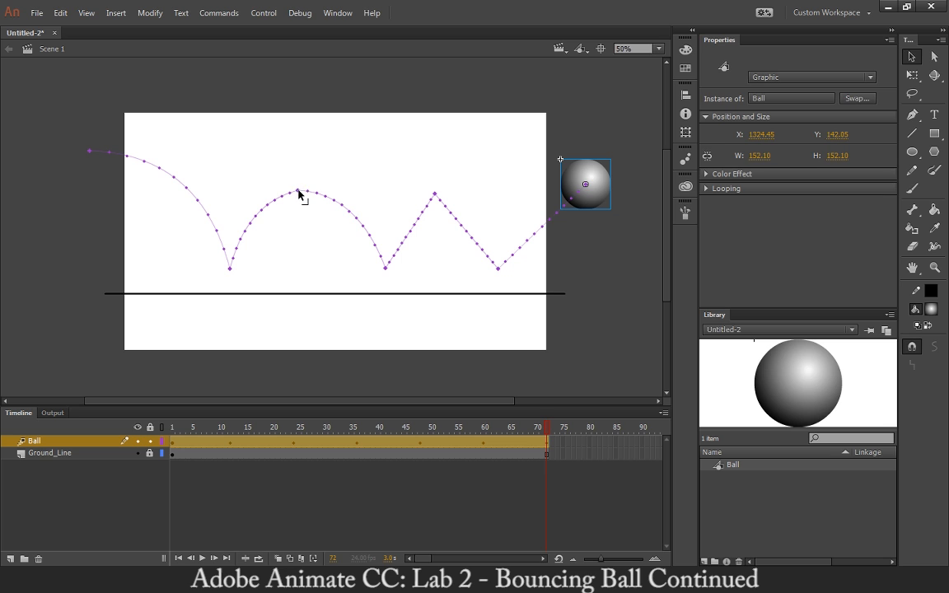
drag(299, 193, 309, 195)
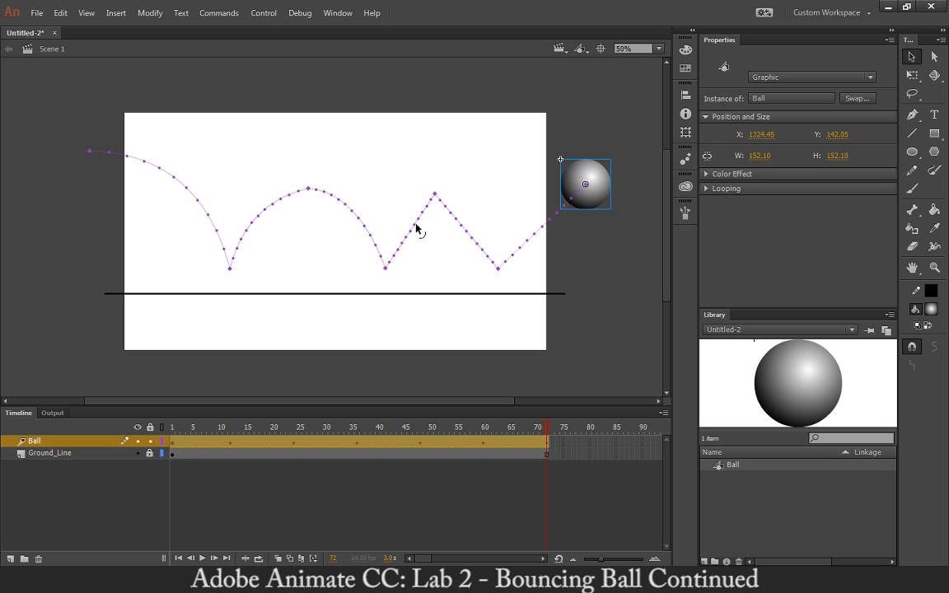
Bend both sides of the second bounce and the exit segment into arcs, and shift the third ground point to the right
drag(410, 231, 405, 214)
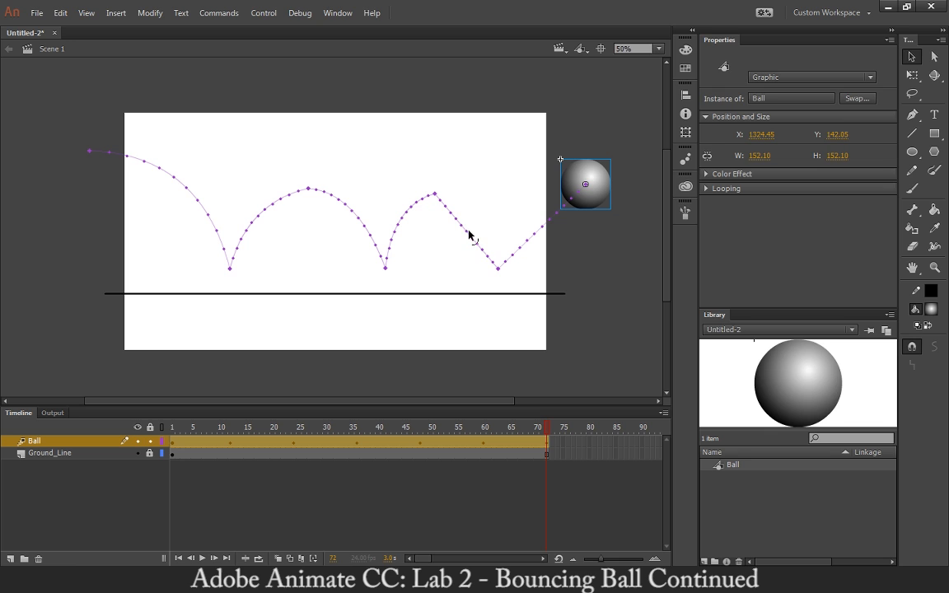
drag(468, 235, 443, 190)
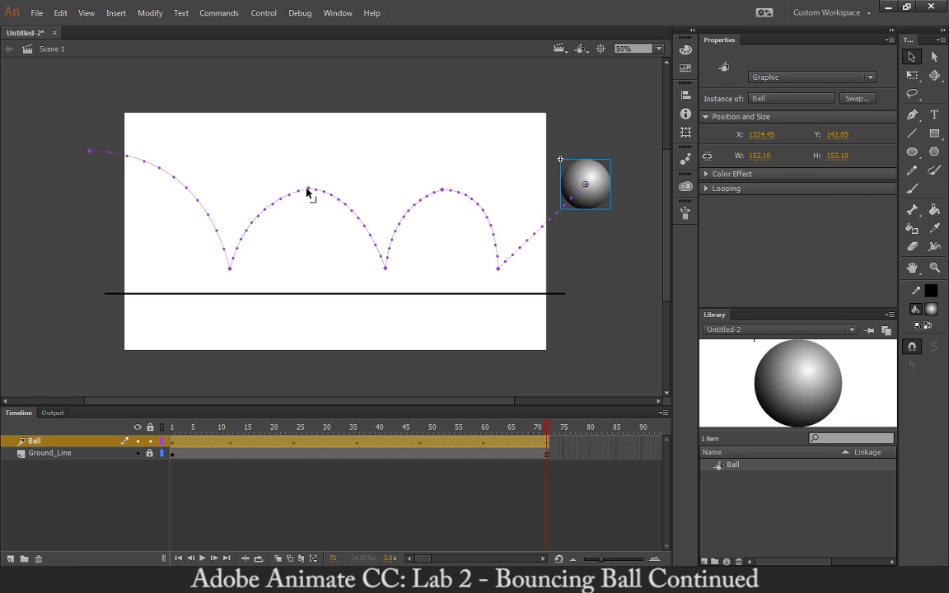
drag(309, 189, 301, 190)
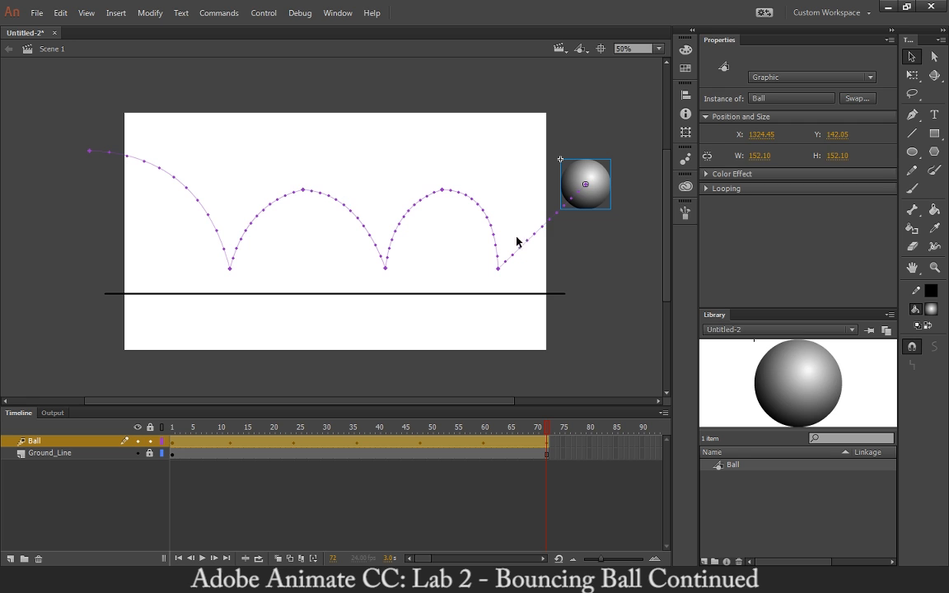
drag(524, 241, 543, 204)
drag(497, 269, 520, 267)
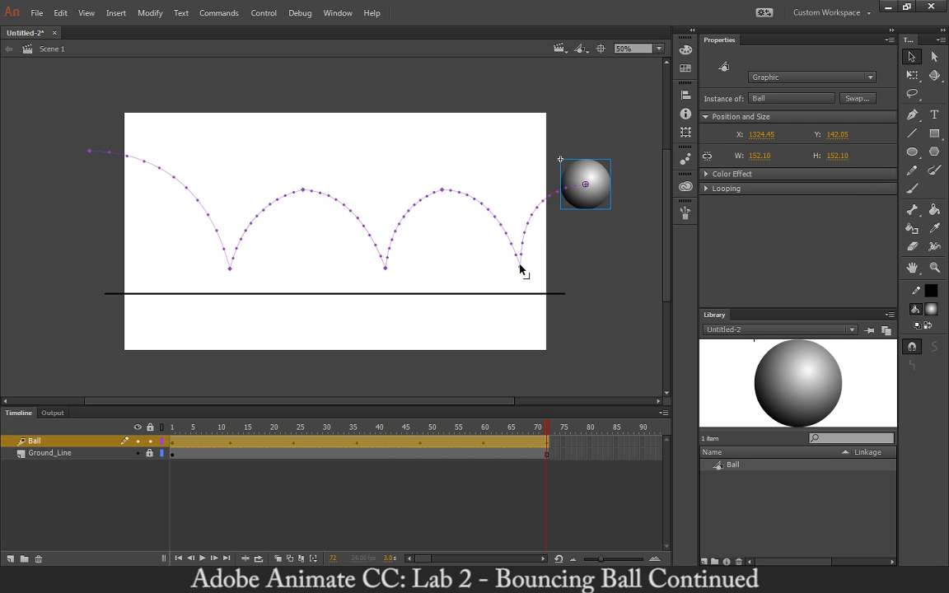
Shift the first bounce's two ground points and its peak to the left so the arc stays symmetrical
drag(228, 271, 216, 272)
drag(304, 192, 298, 191)
drag(387, 272, 368, 270)
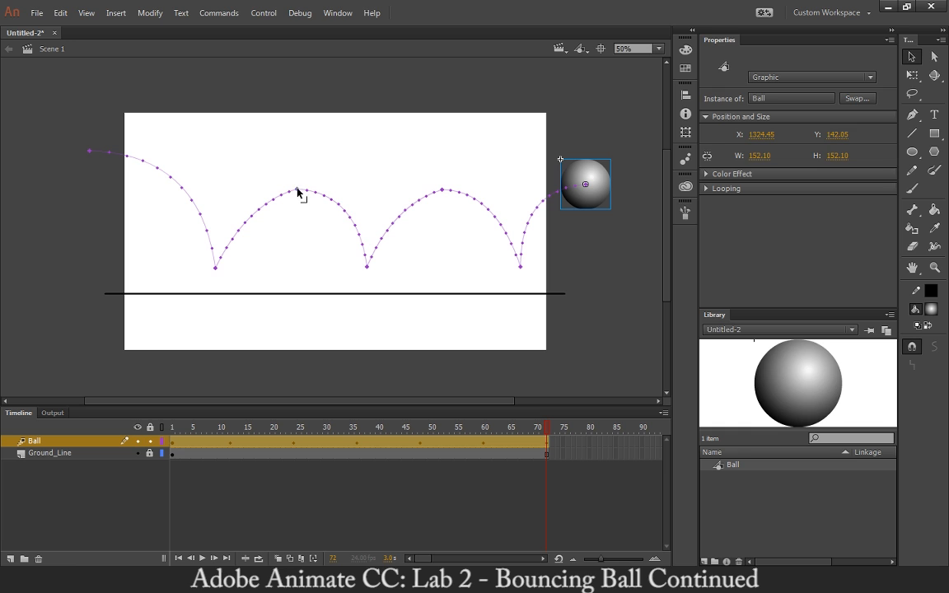
drag(297, 190, 290, 190)
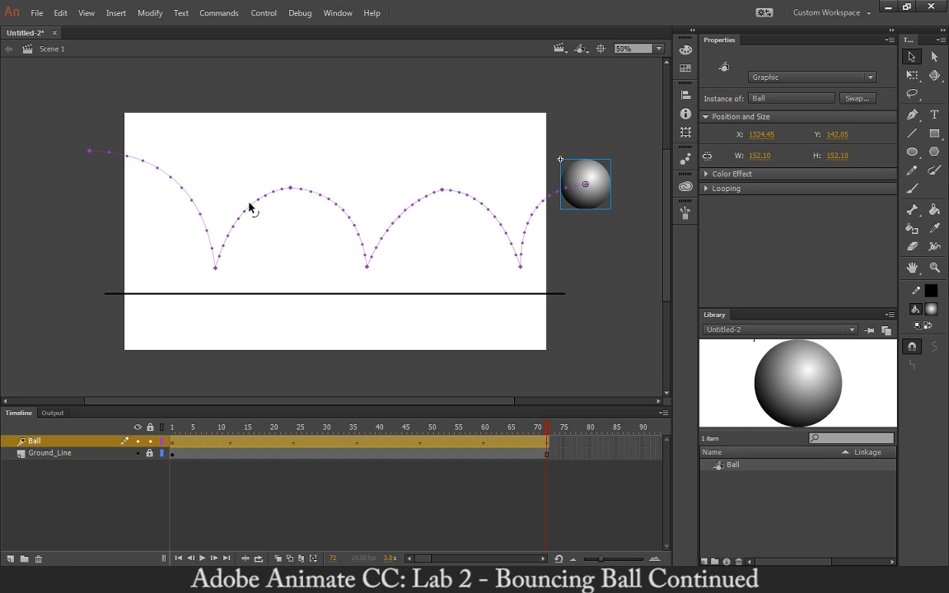
click(443, 192)
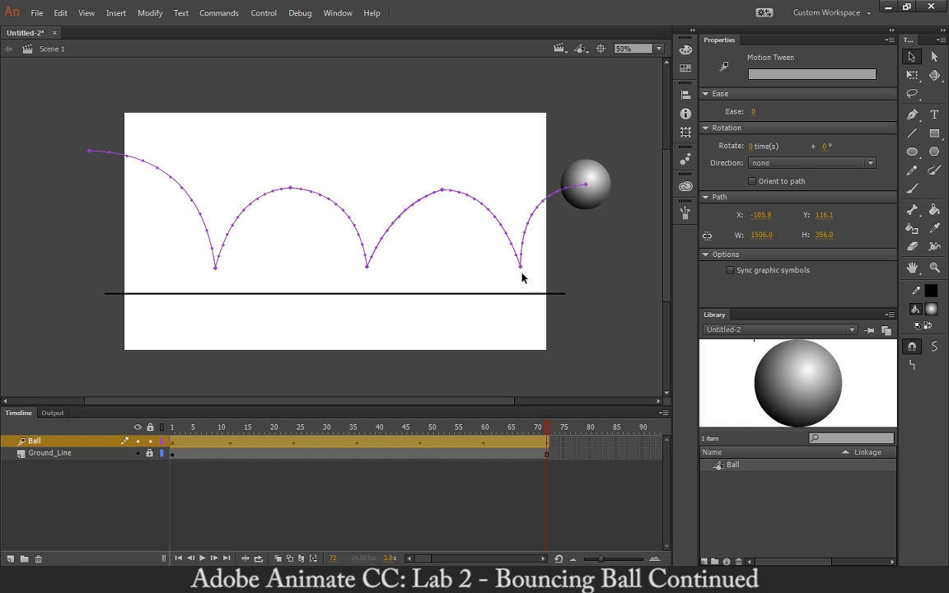
click(521, 272)
drag(510, 269, 508, 272)
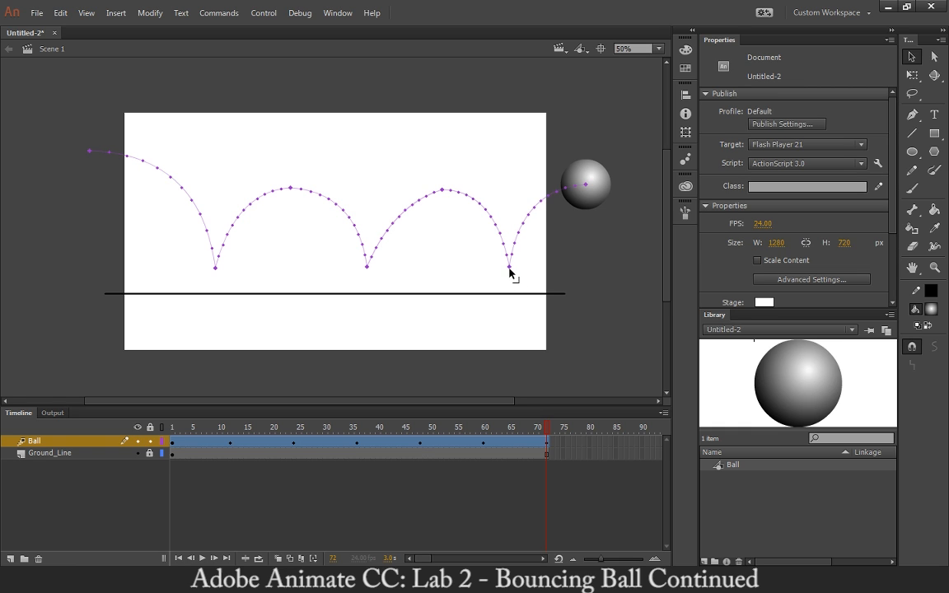
click(500, 223)
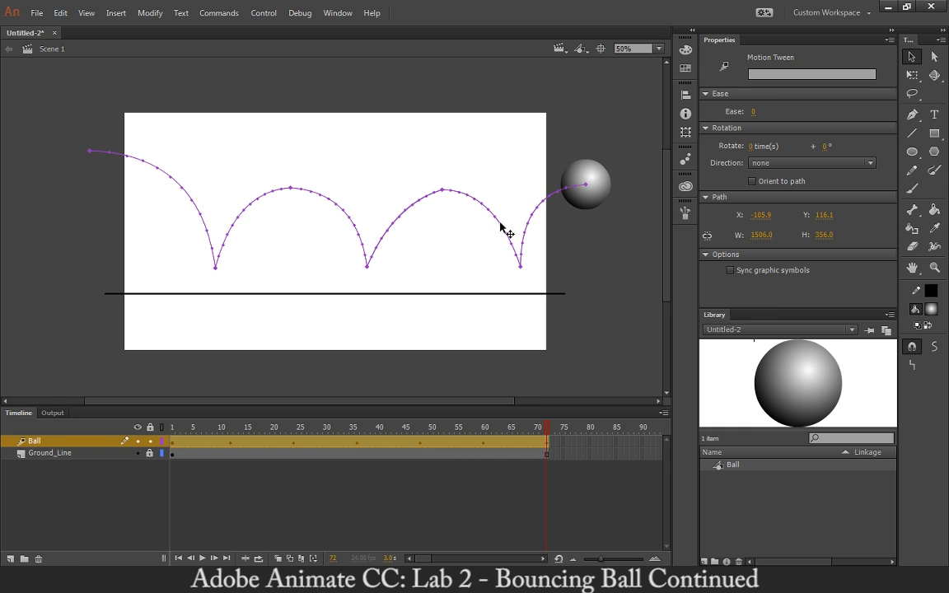
drag(500, 224, 445, 187)
key(ctrl+z)
Narrow and lower the second bounce by moving its landing point left and its peak down, and play the animation
click(521, 271)
drag(517, 269, 510, 265)
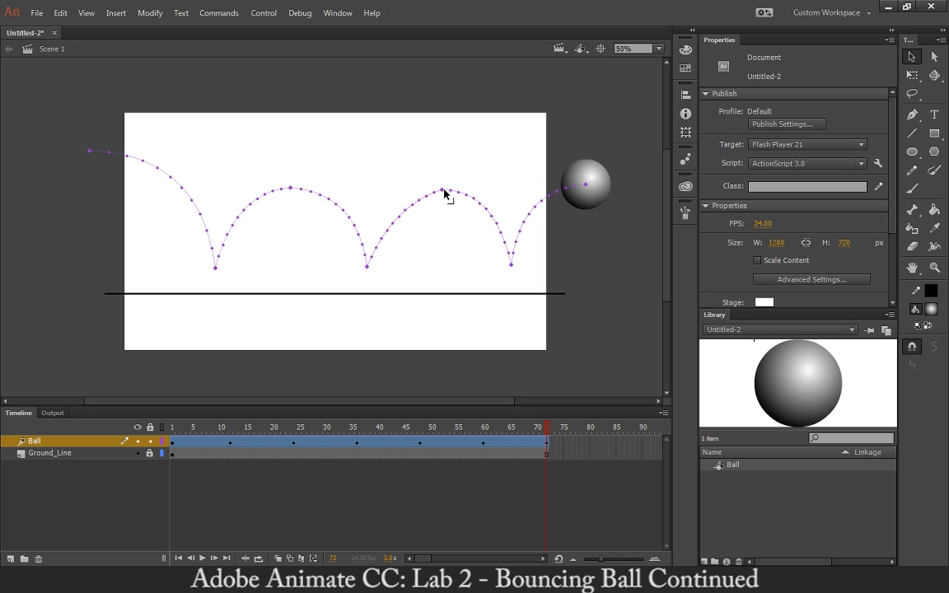
mouse_move(440, 194)
mouse_down()
mouse_move(485, 213)
mouse_move(444, 206)
mouse_up()
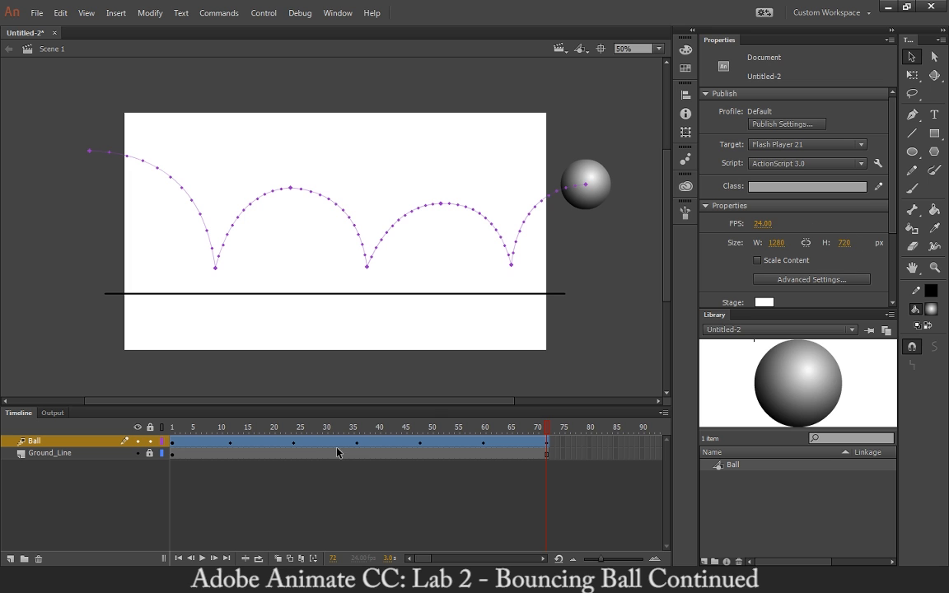
click(202, 559)
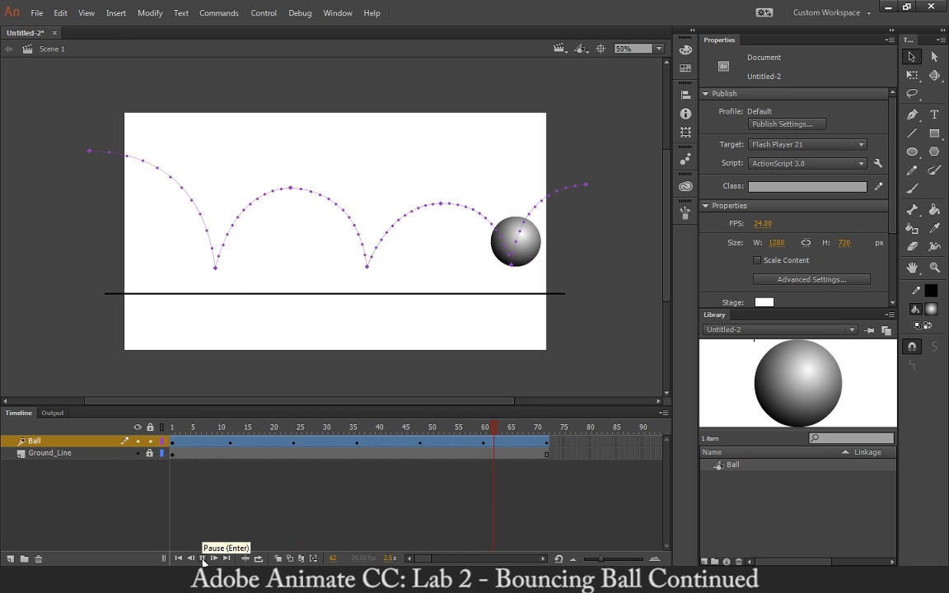
click(203, 559)
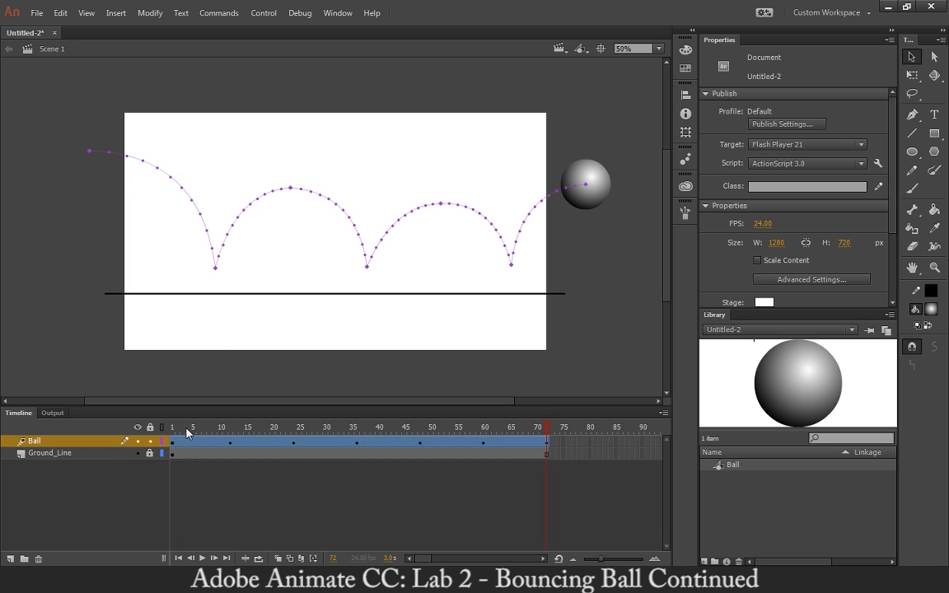
At frame 10, stretch the falling ball narrower and taller with the Free Transform tool, and scrub back to frame 1
drag(172, 430, 170, 453)
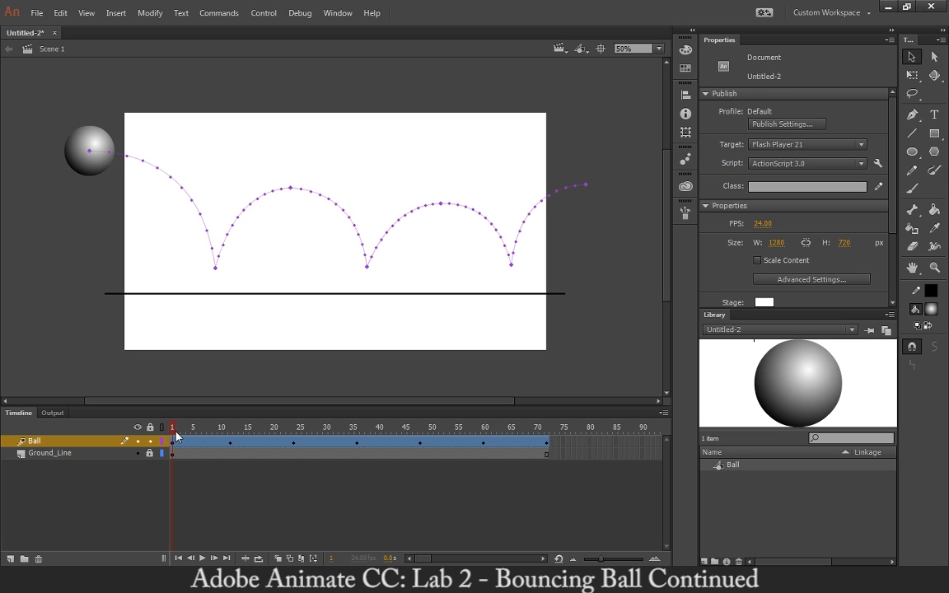
drag(174, 430, 221, 444)
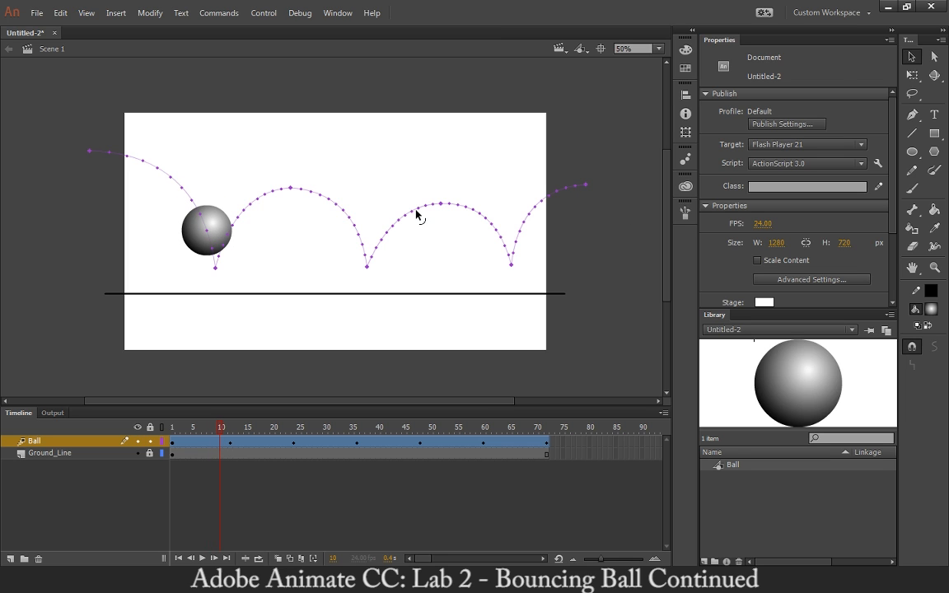
click(911, 75)
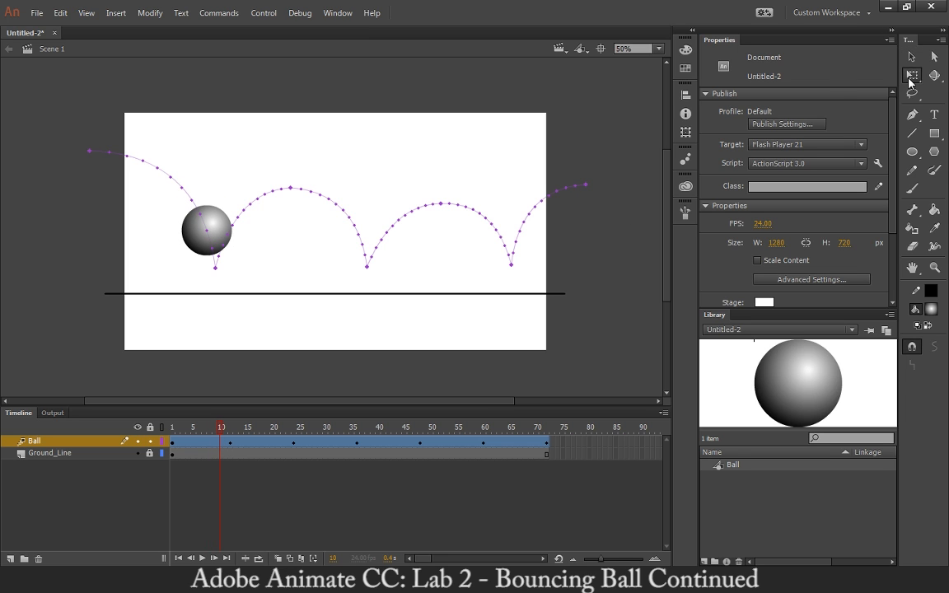
click(213, 216)
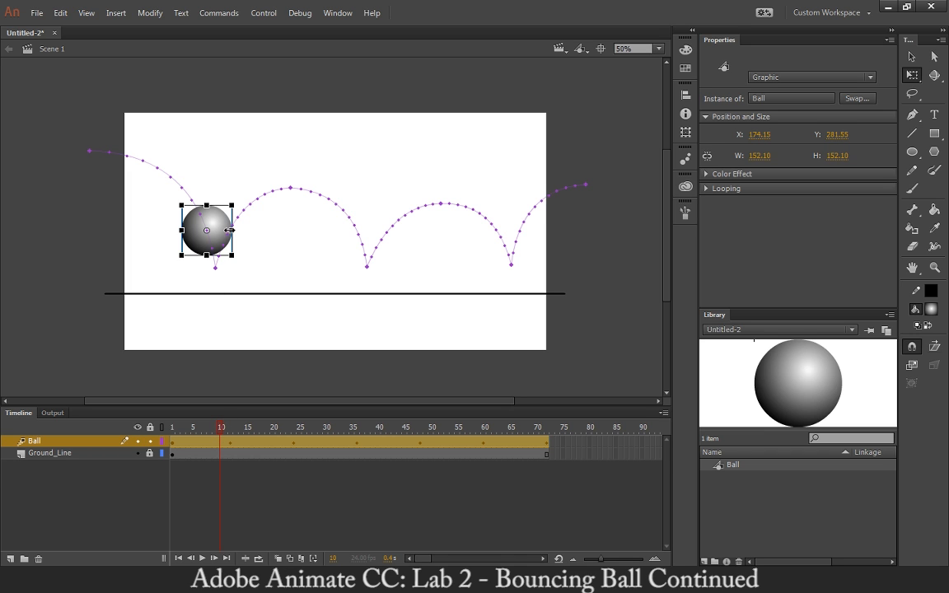
drag(232, 230, 207, 195)
drag(220, 429, 148, 518)
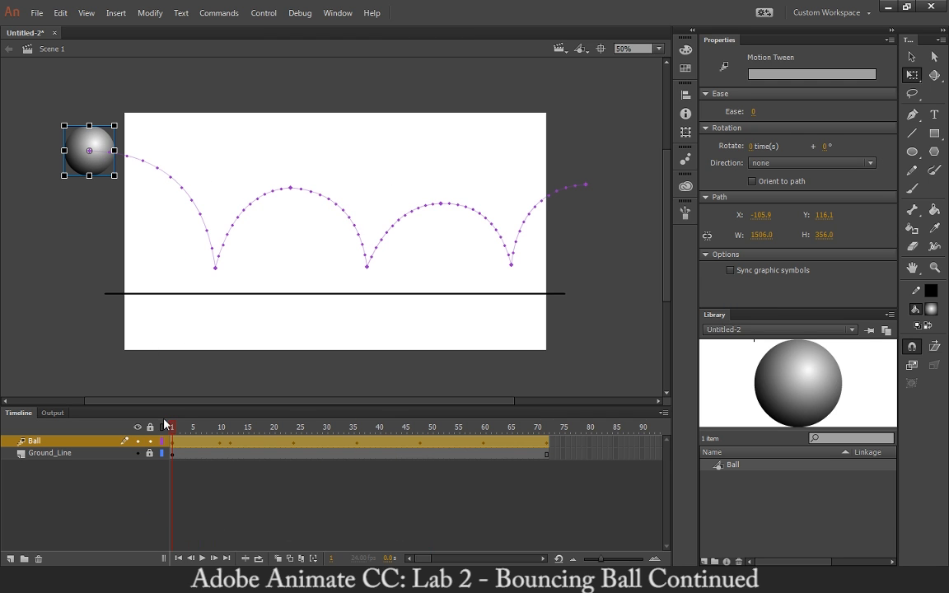
Scrub through the tween and compare the ball's stretched shape at frames 10 and 12
drag(173, 429, 555, 466)
click(222, 429)
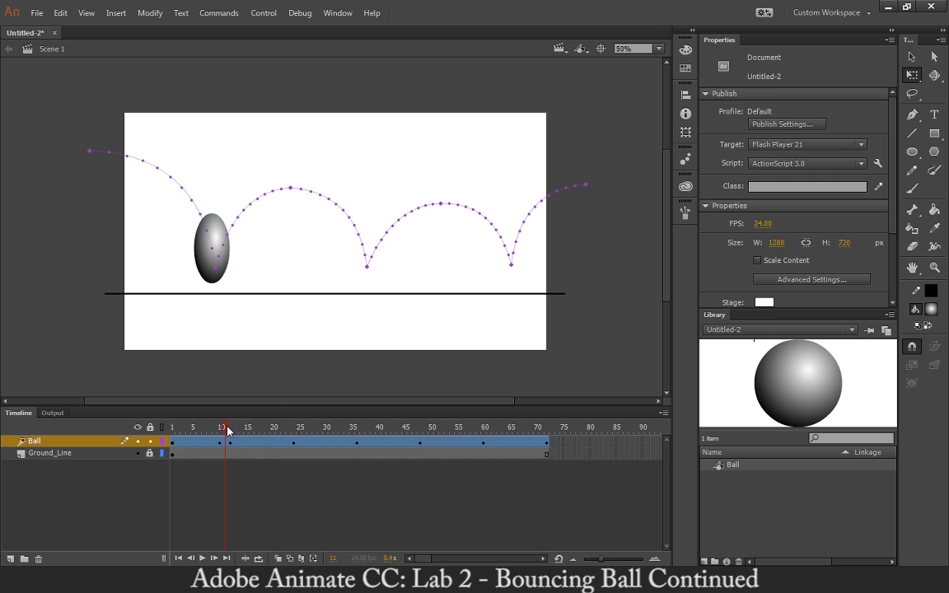
drag(222, 429, 232, 431)
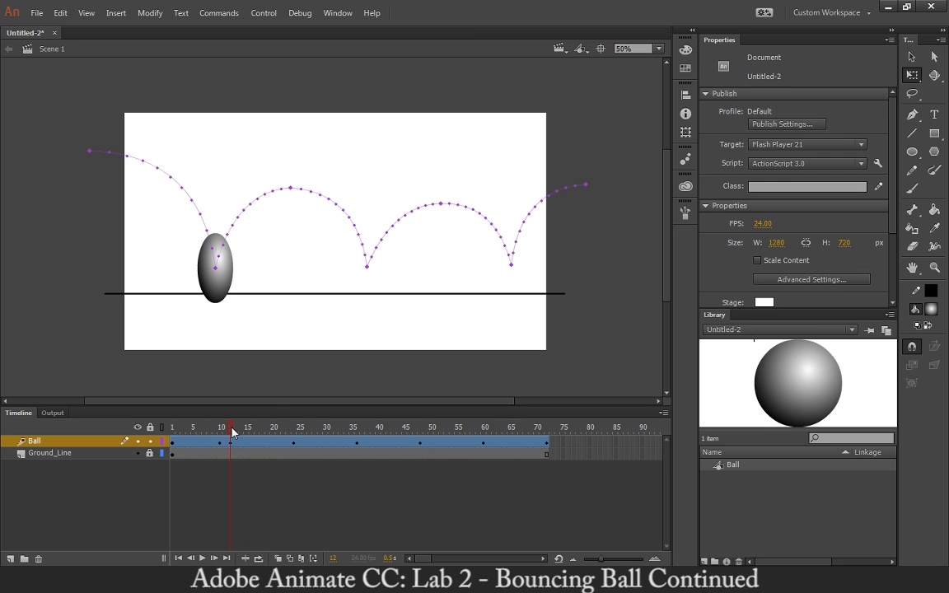
click(232, 443)
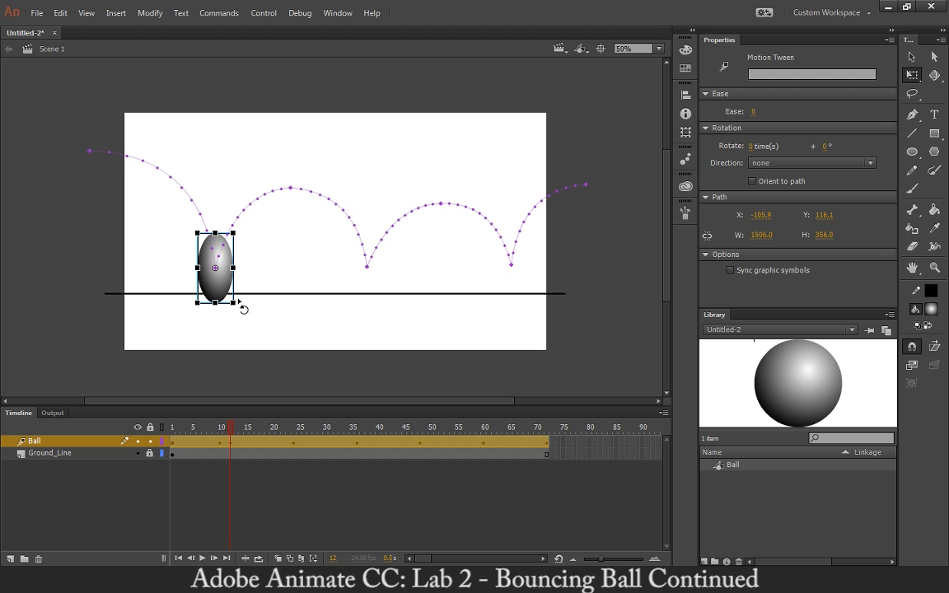
click(221, 432)
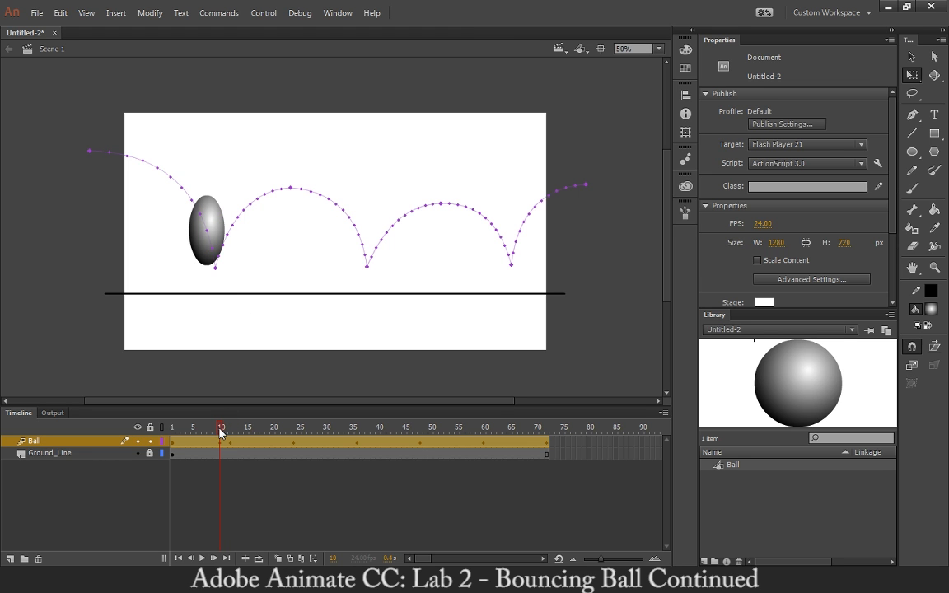
drag(218, 429, 232, 438)
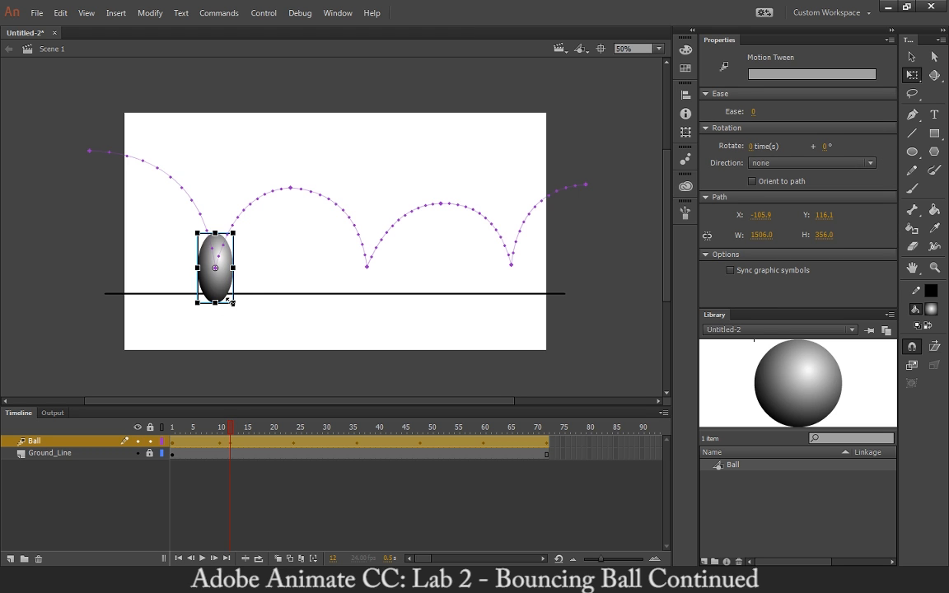
Expand the Ball tween's motion graph to examine its Location and Scale properties, and collapse it again
double_click(233, 442)
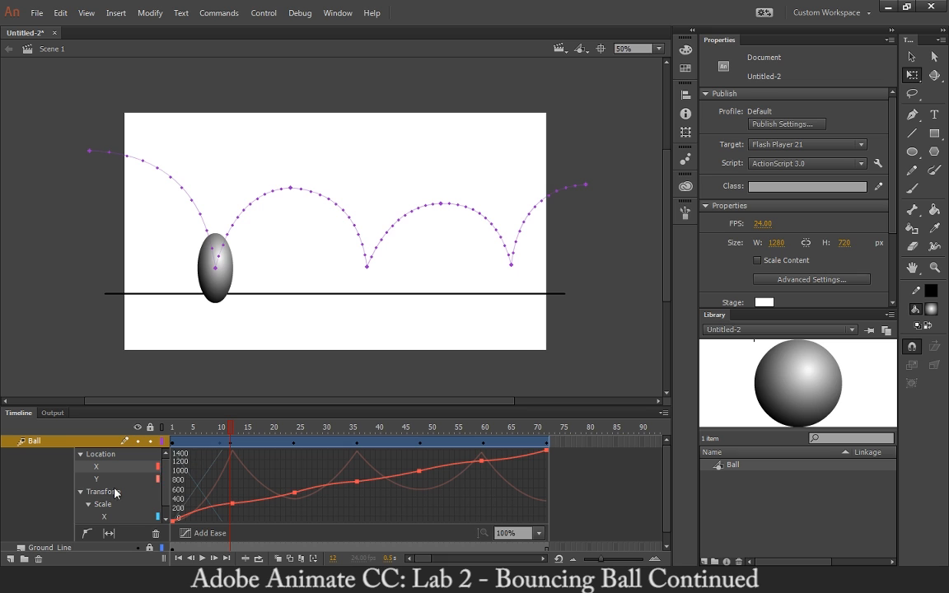
scroll(169, 510, down, 1)
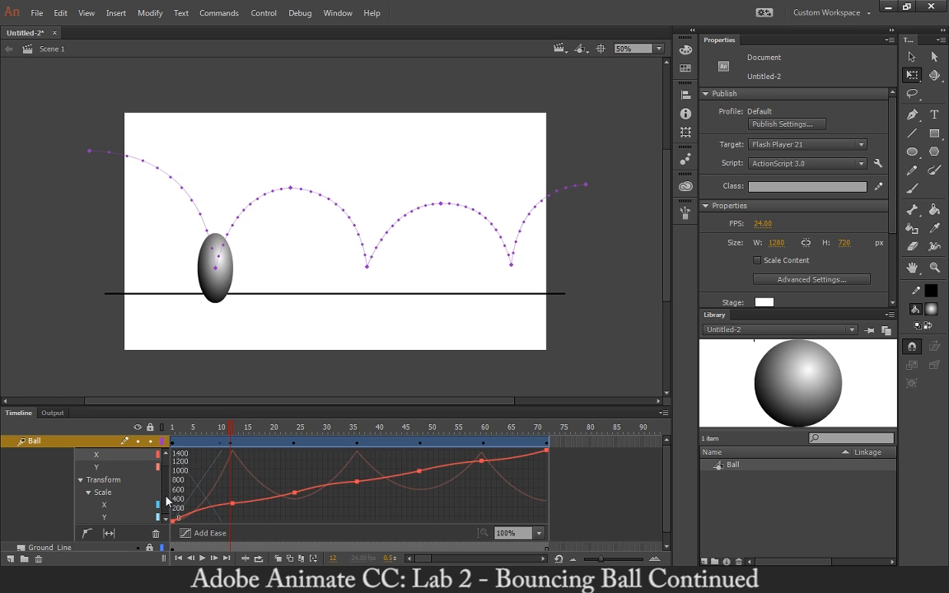
drag(166, 501, 166, 500)
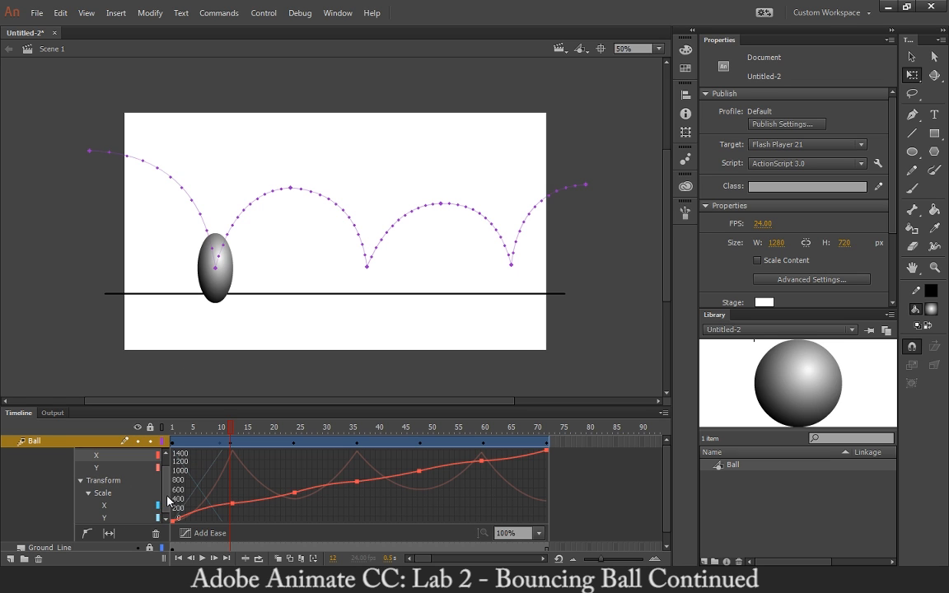
scroll(125, 467, up, 1)
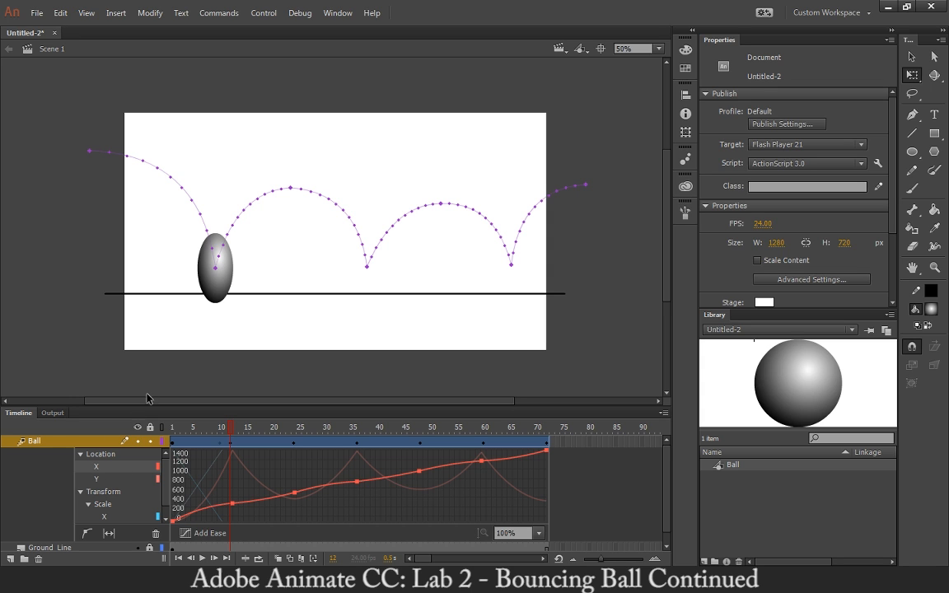
key(comma)
key(comma)
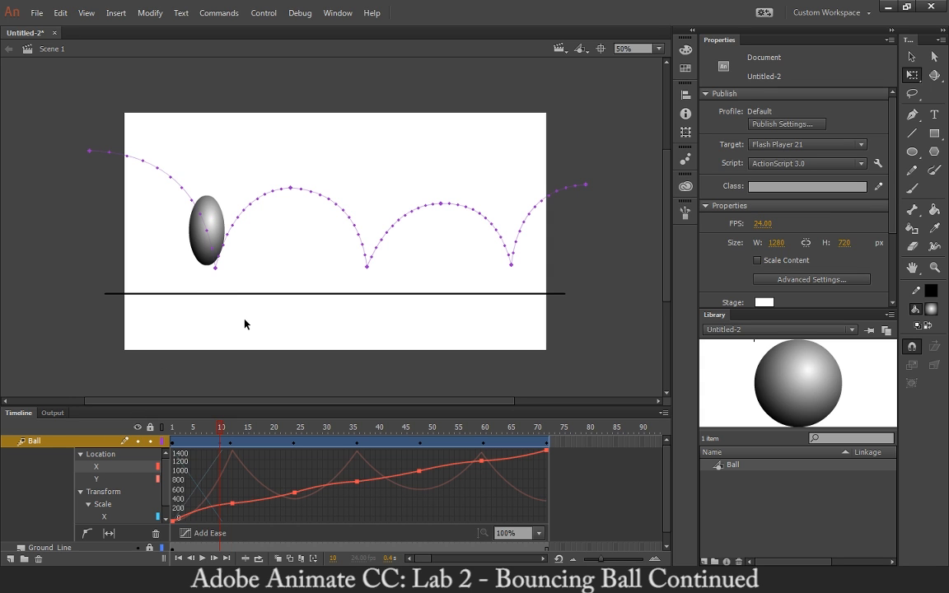
double_click(245, 445)
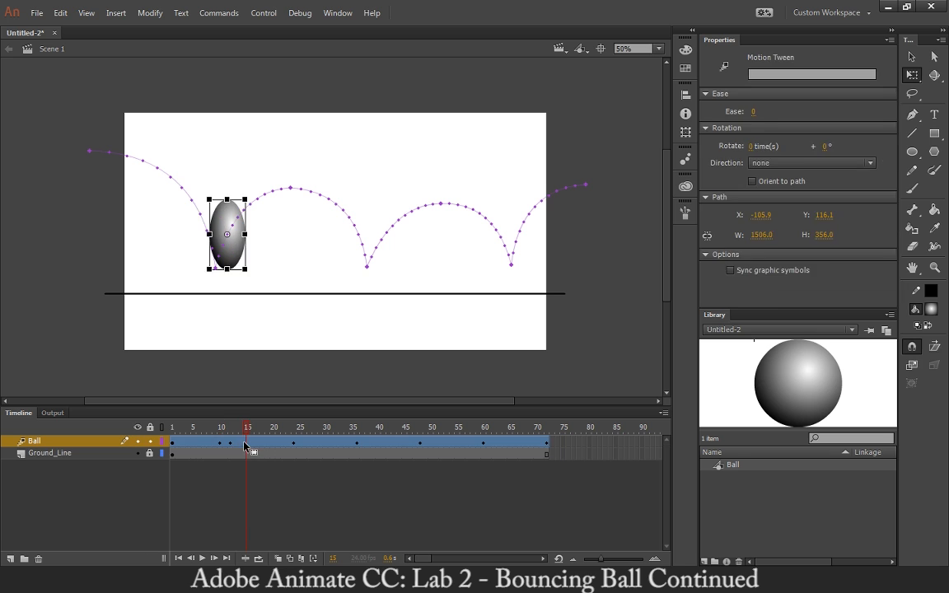
Undo the ball's stretch at frame 10, including the keyframe it added
key(ctrl+z)
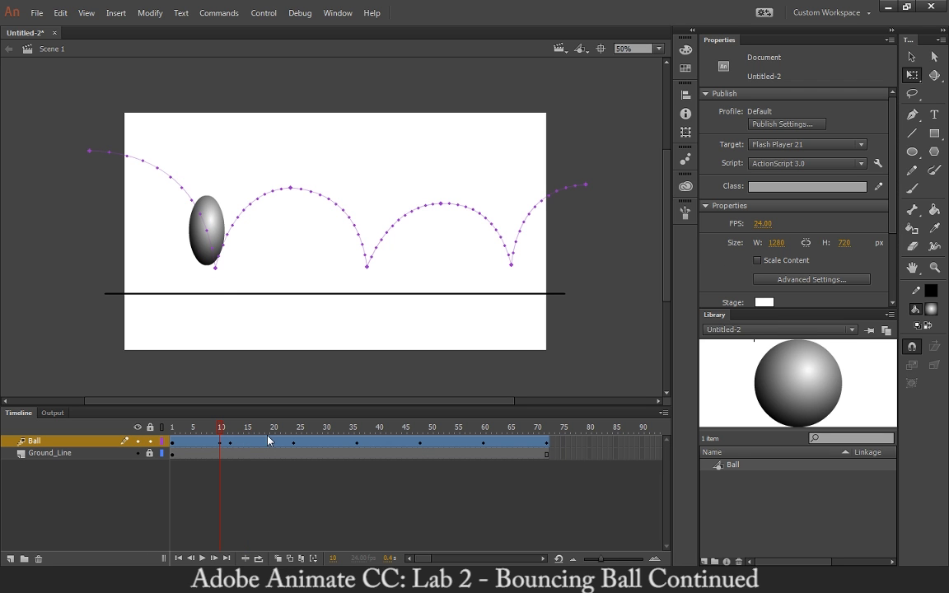
key(ctrl+z)
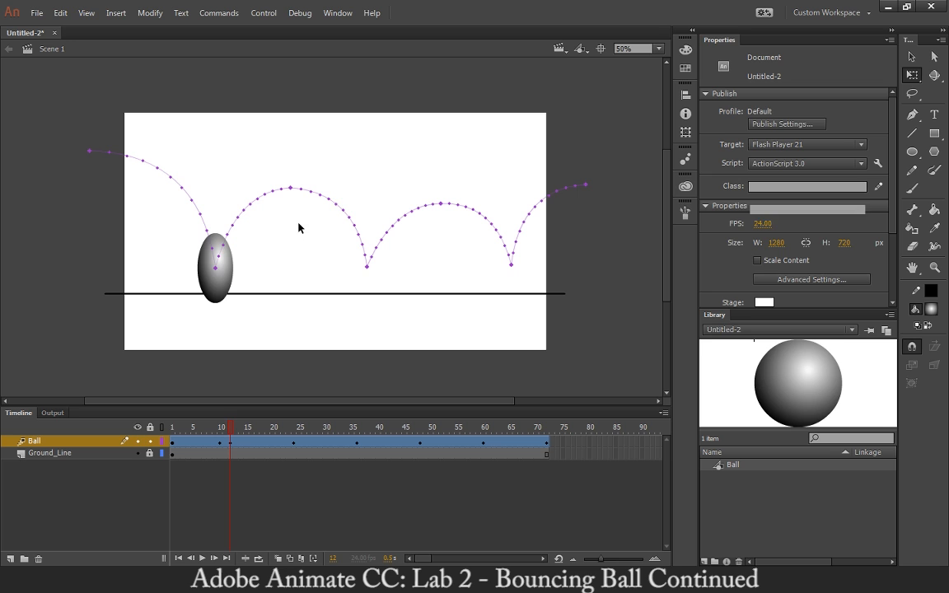
key(shift+period)
key(shift+comma)
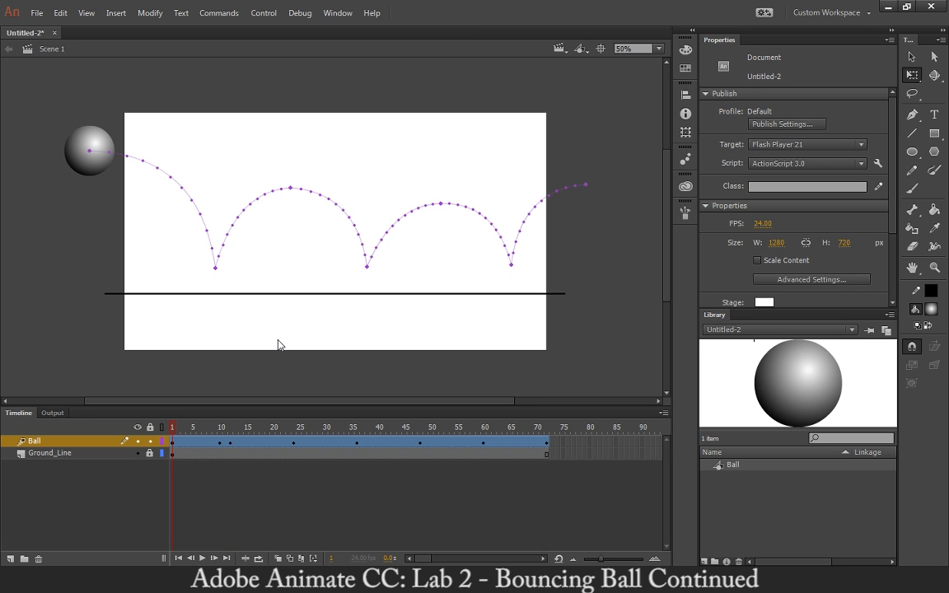
key(alt+period)
key(ctrl+z)
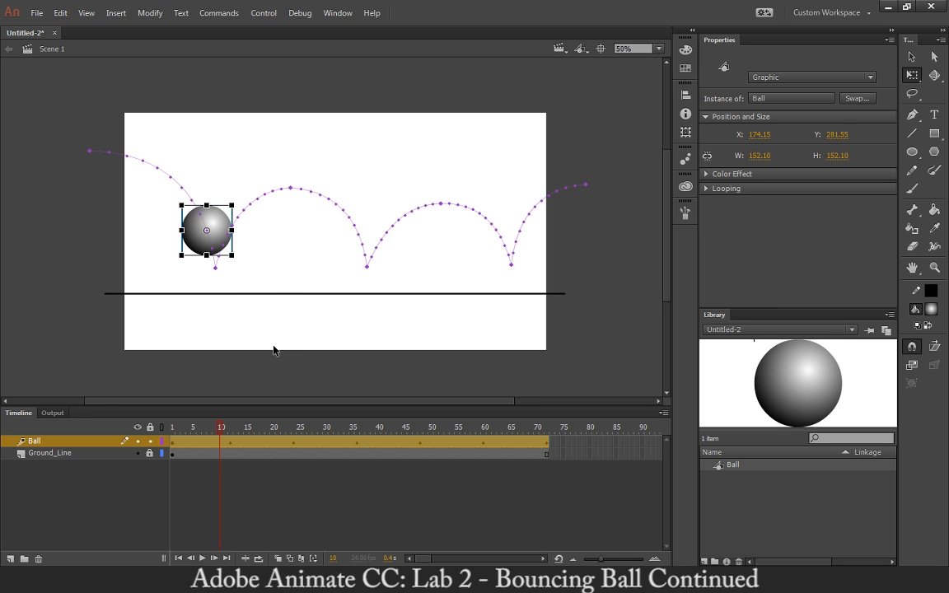
Insert a keyframe for all properties of the Ball tween at frame 12, the first ground contact
mouse_move(222, 429)
mouse_down()
mouse_move(174, 432)
mouse_move(231, 447)
mouse_up()
click(231, 446)
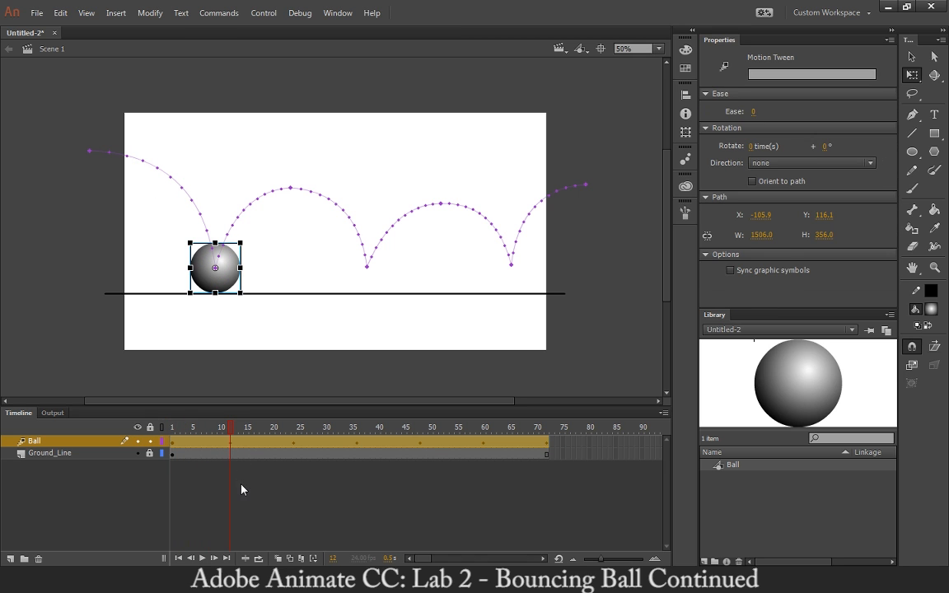
click(241, 488)
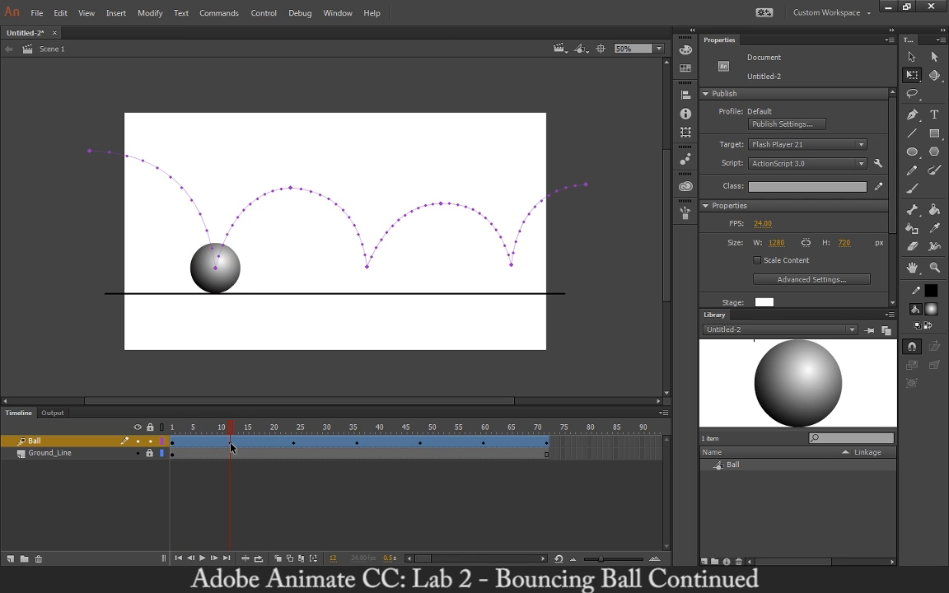
click(231, 446)
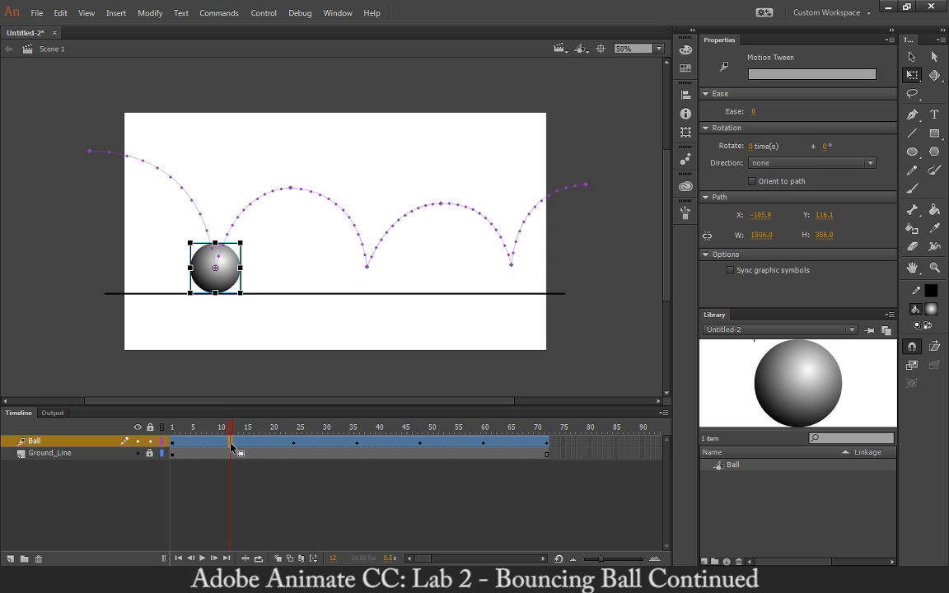
right_click(231, 449)
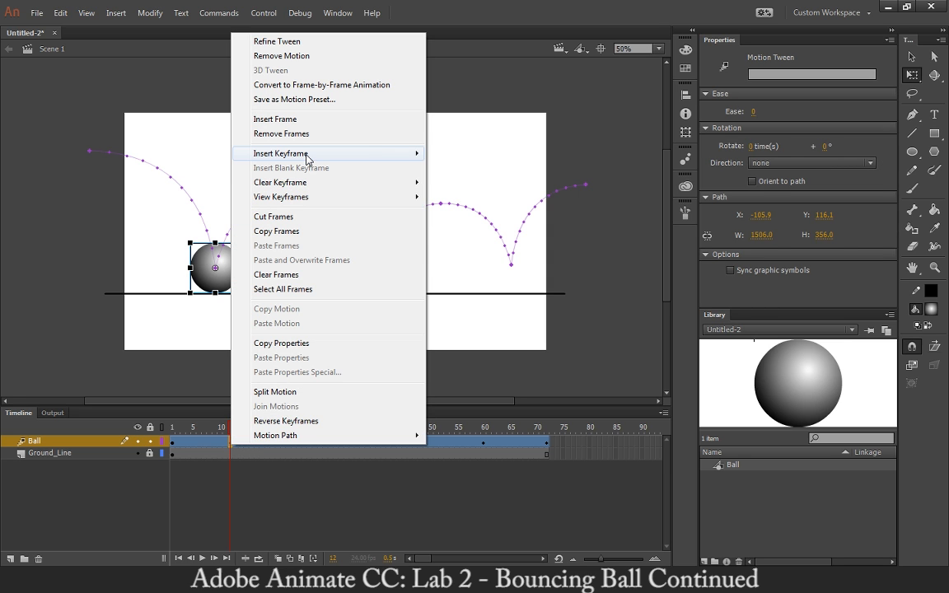
mouse_move(310, 158)
click(449, 239)
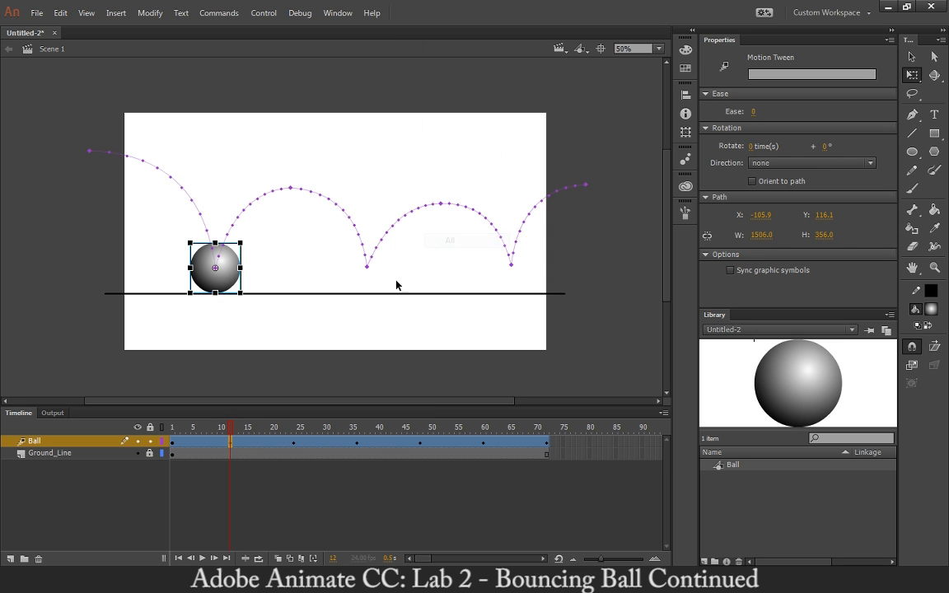
Insert a keyframe for all properties at frame 24, the peak of the first bounce
drag(253, 426, 293, 427)
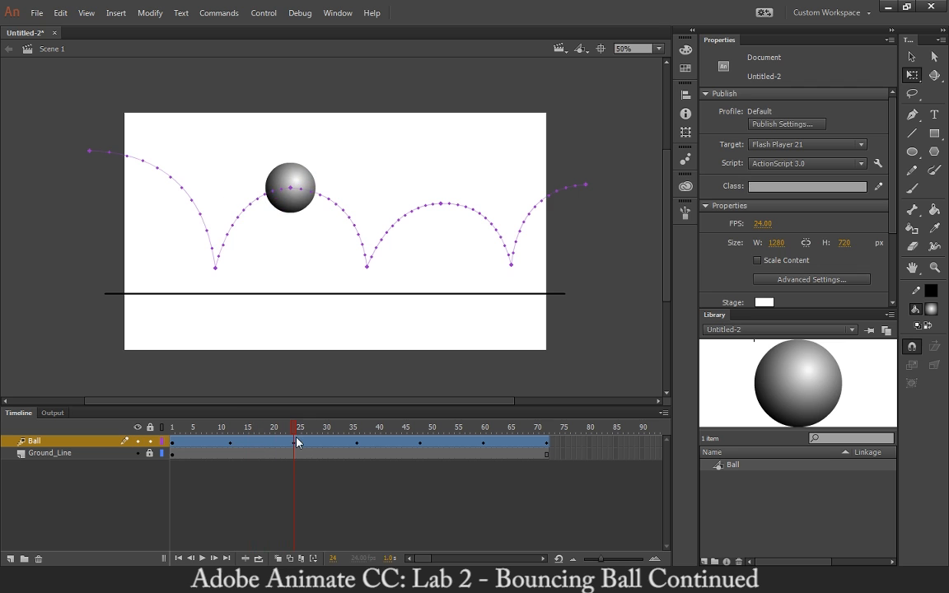
click(296, 445)
right_click(296, 445)
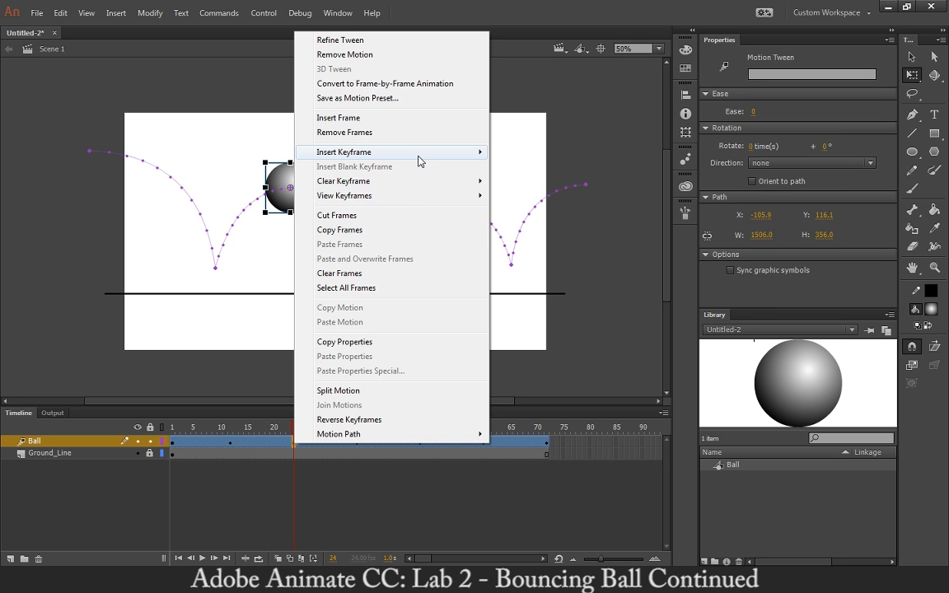
mouse_move(466, 156)
click(512, 239)
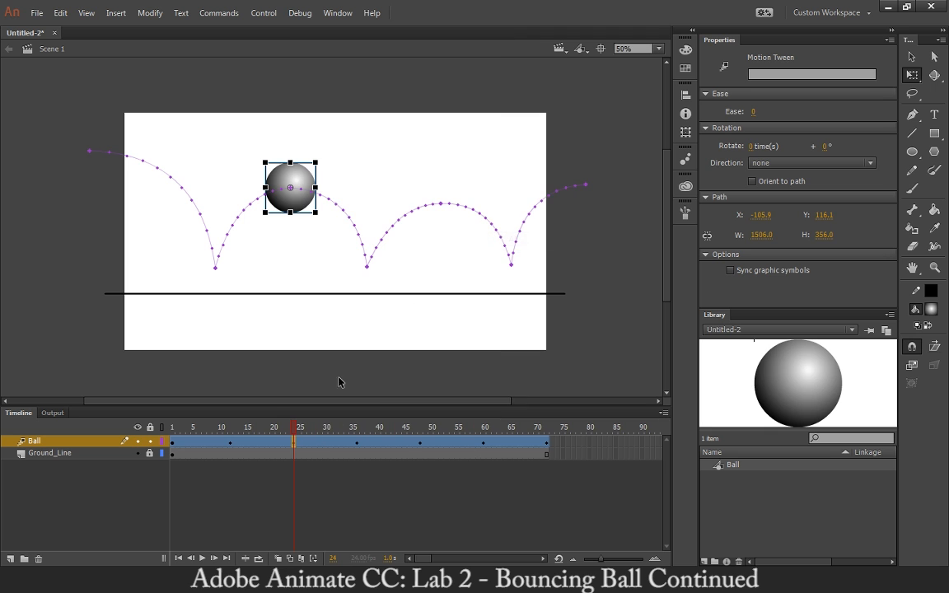
Insert a keyframe for all properties at frame 36, the second ground contact
drag(294, 429, 359, 433)
right_click(360, 448)
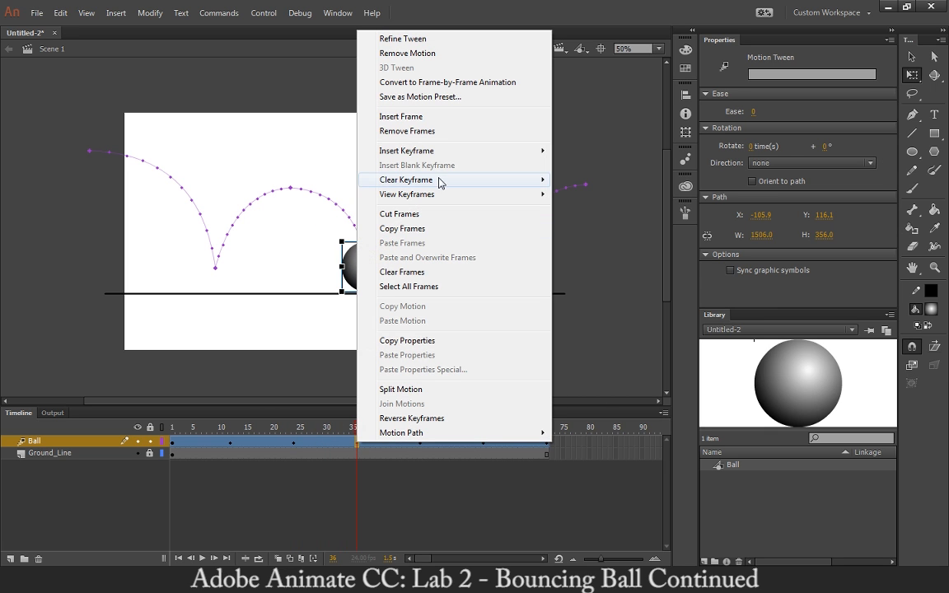
mouse_move(453, 158)
click(577, 237)
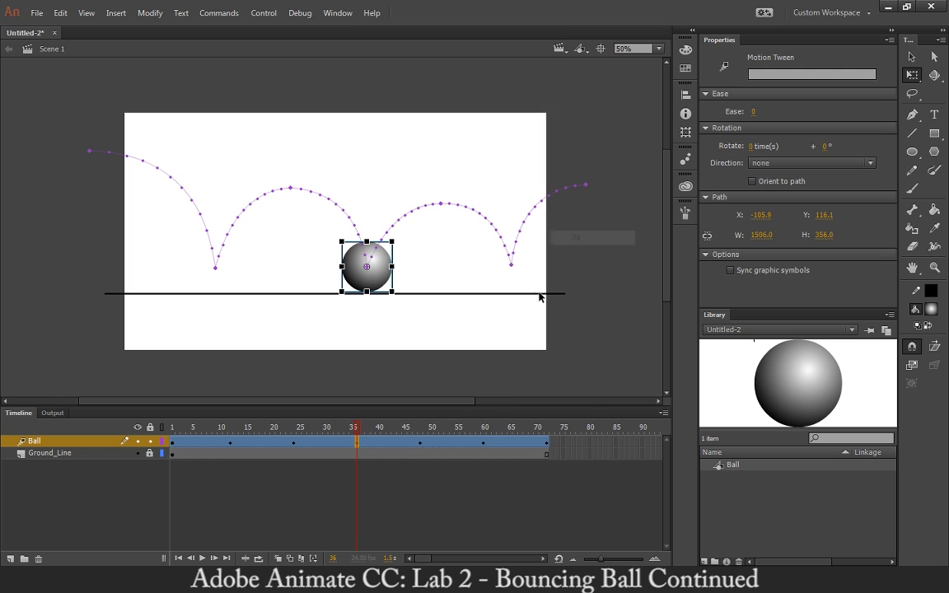
Insert a keyframe for all properties at frame 48, the peak of the second bounce
drag(403, 426, 420, 426)
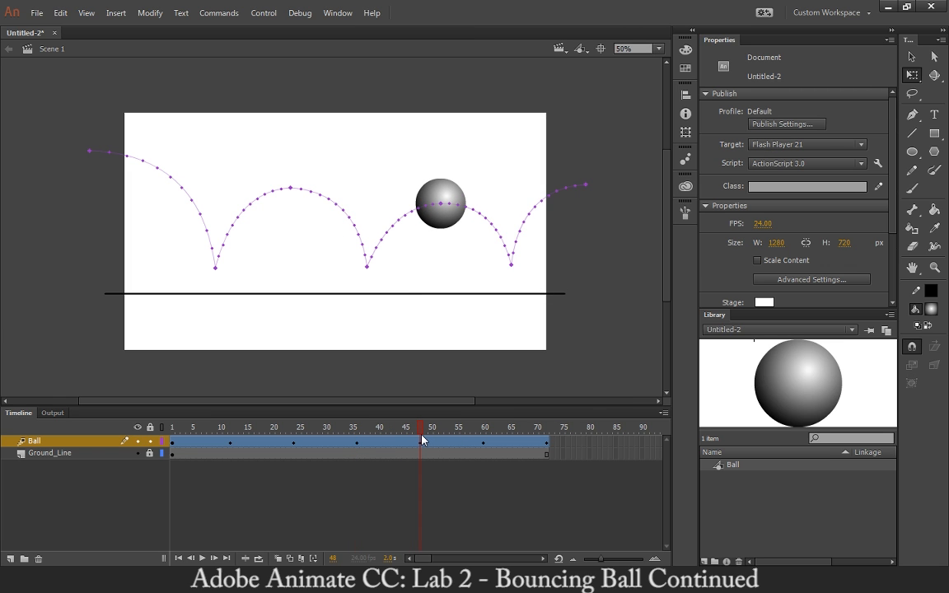
click(420, 443)
right_click(420, 443)
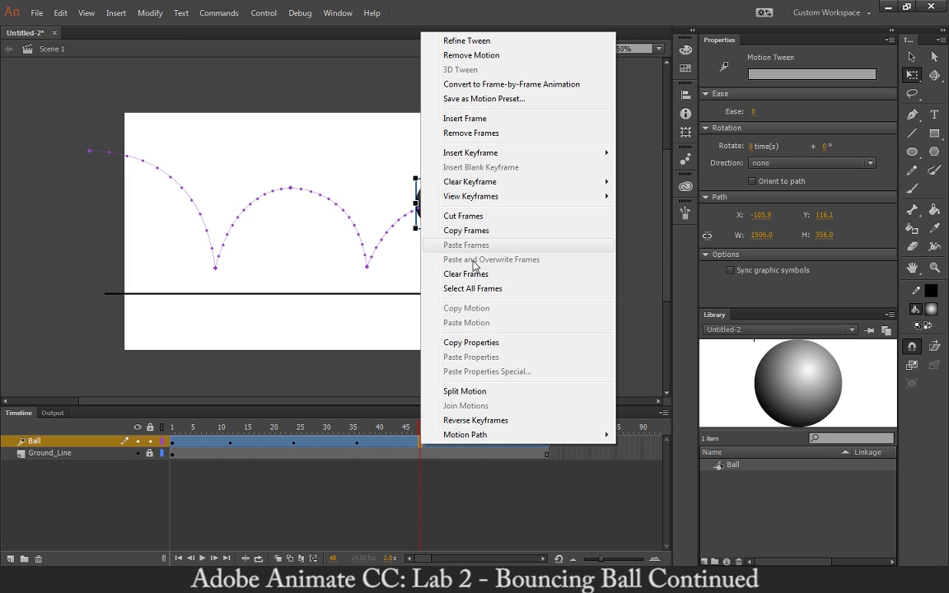
mouse_move(609, 156)
click(642, 238)
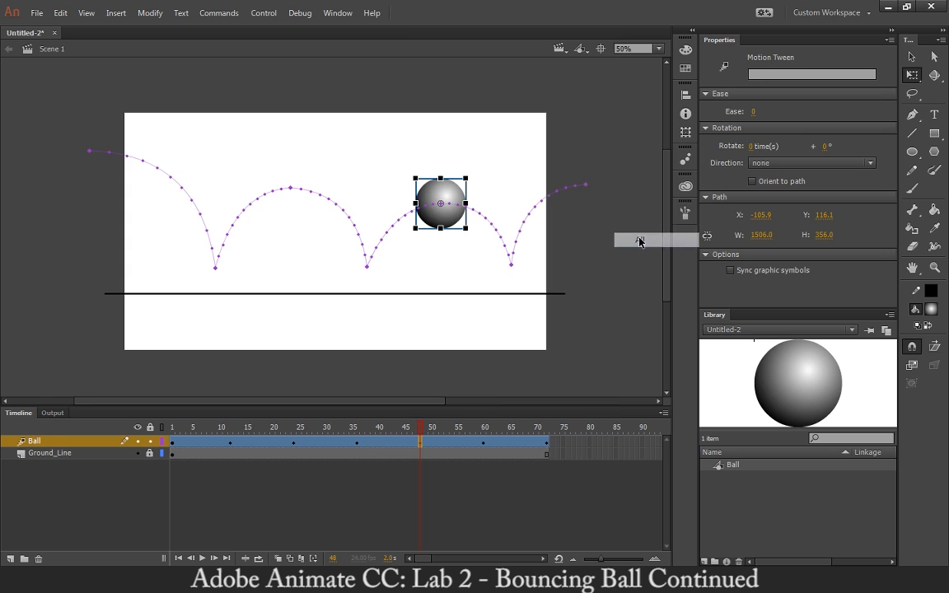
Insert a keyframe for all properties at frame 60, the third ground contact
drag(428, 428, 485, 427)
click(485, 445)
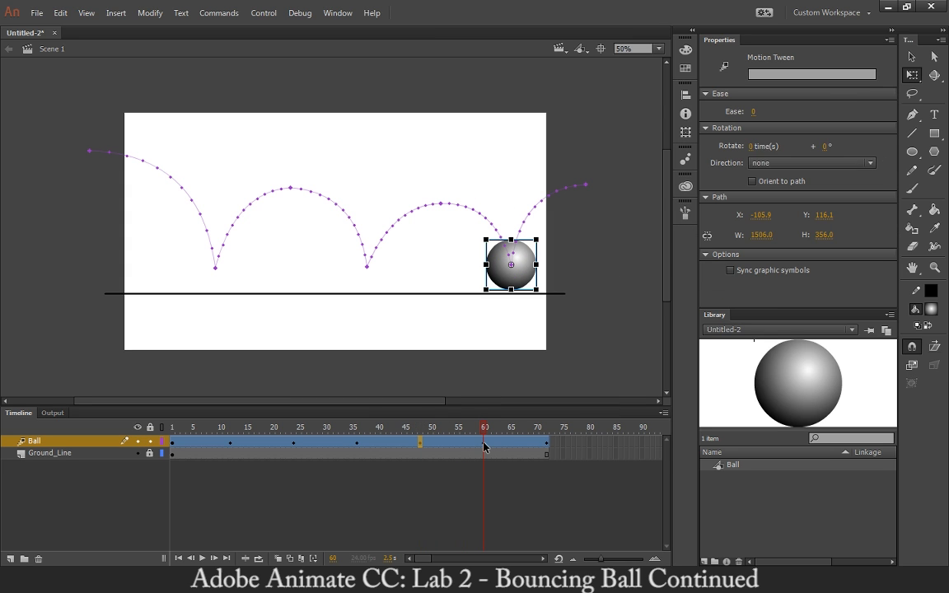
right_click(485, 445)
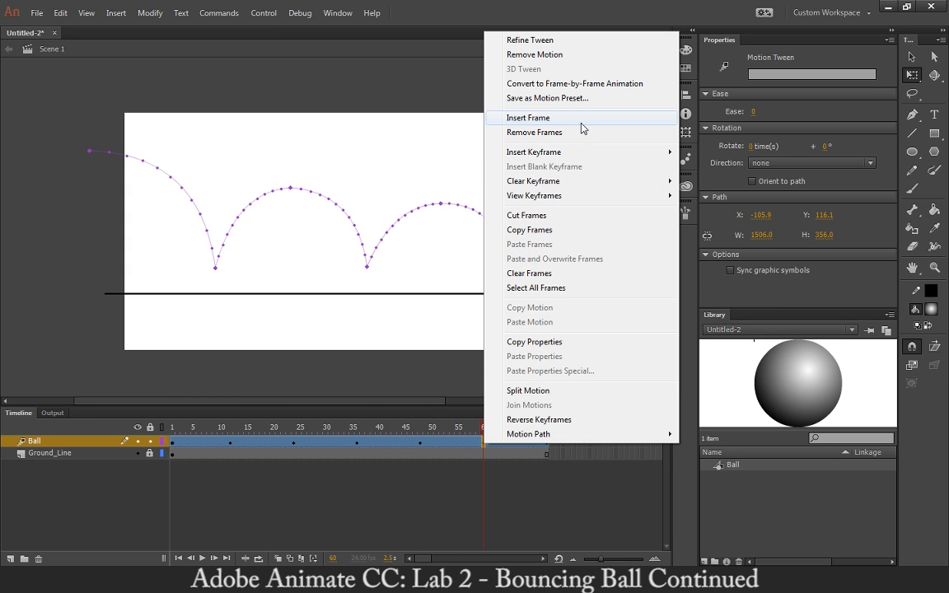
mouse_move(602, 155)
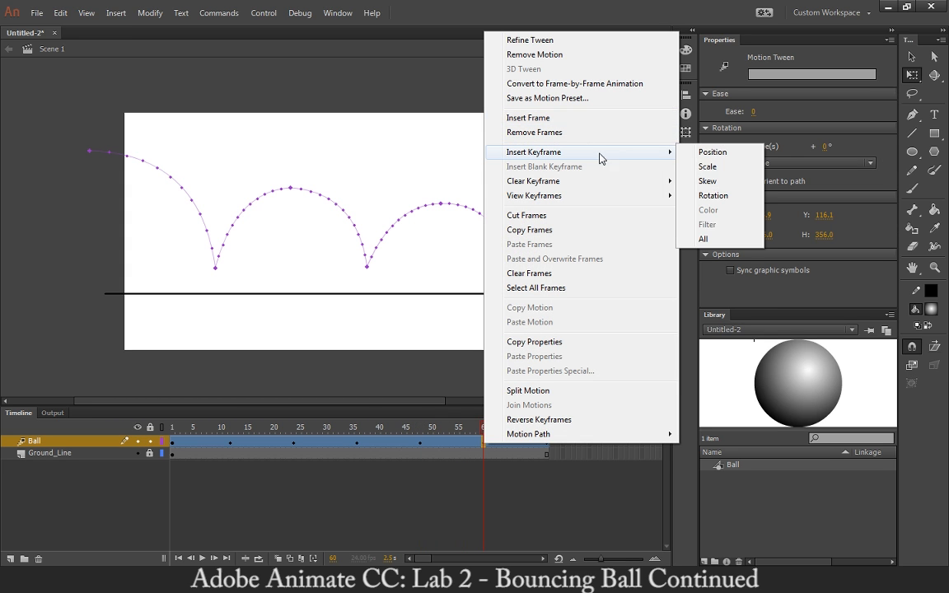
click(705, 239)
Insert a keyframe for all properties at frame 72, the end of the ball's path
click(546, 426)
click(546, 442)
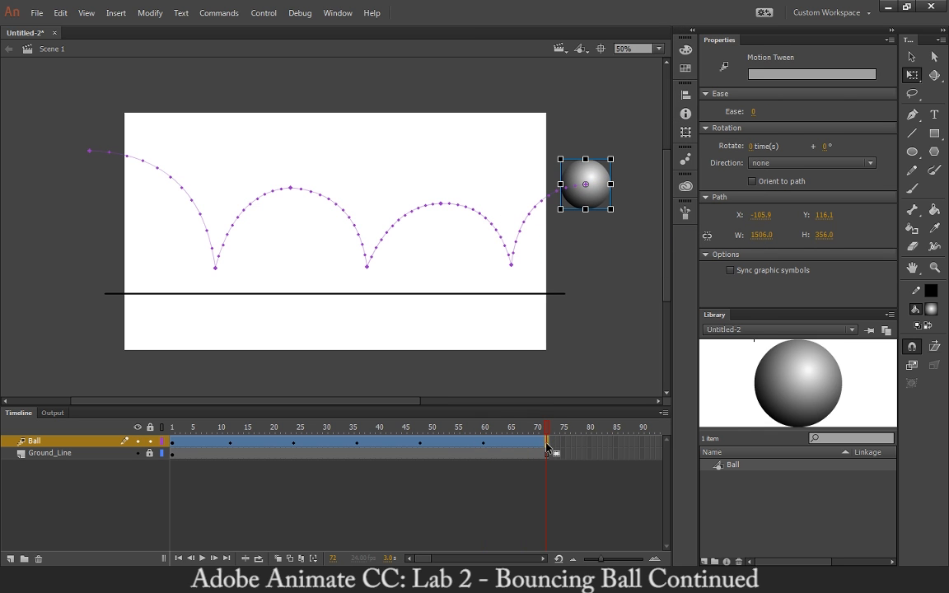
right_click(543, 447)
mouse_move(623, 155)
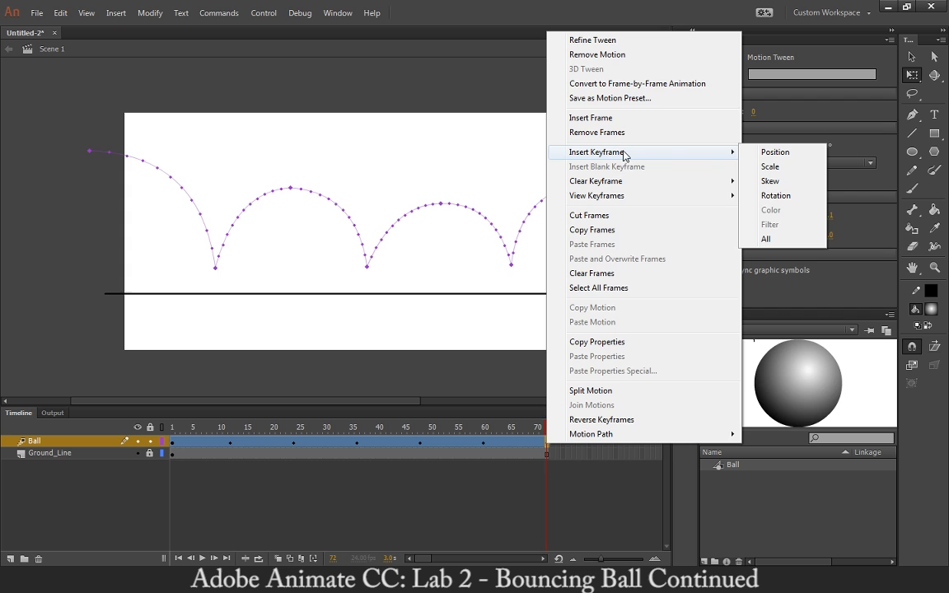
click(765, 239)
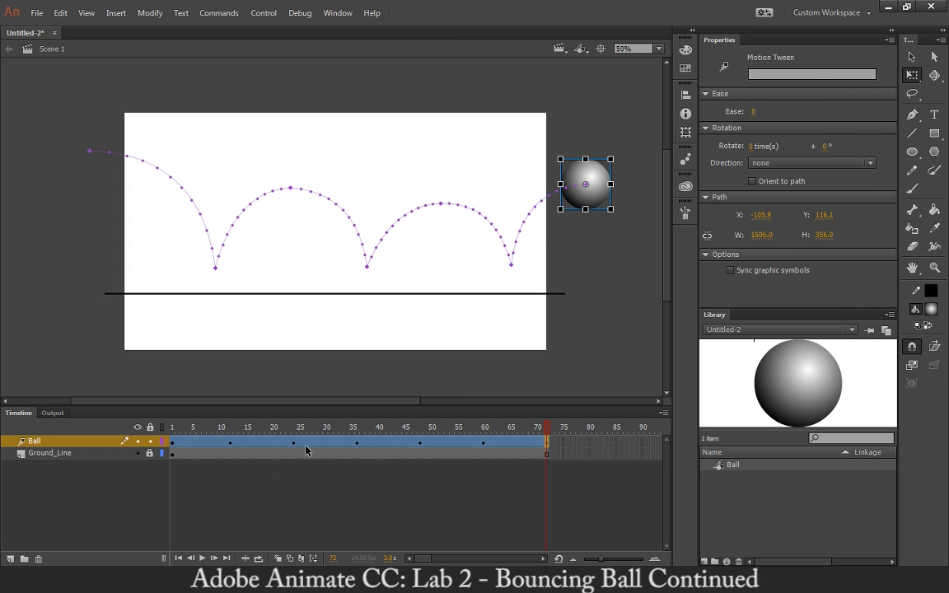
Stretch the ball vertically at frame 10, just before the first ground contact, to about 60 px wide and 216 px high
click(204, 558)
drag(290, 430, 221, 453)
click(221, 447)
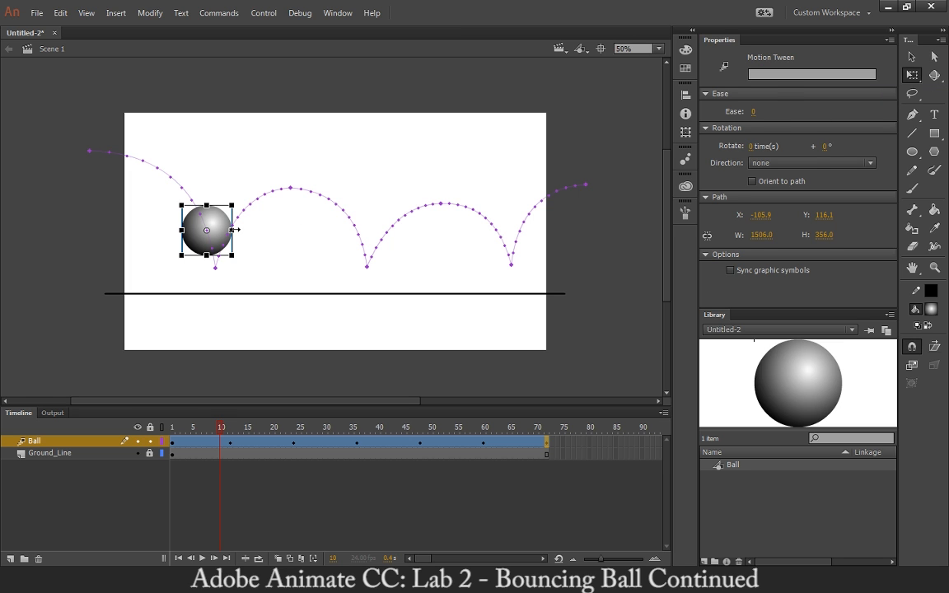
drag(235, 230, 207, 195)
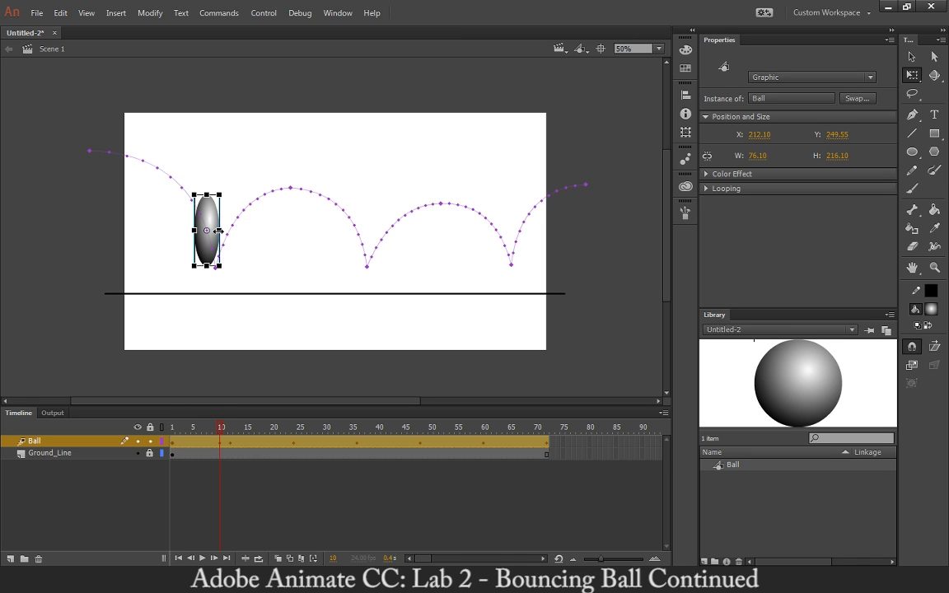
drag(220, 229, 216, 230)
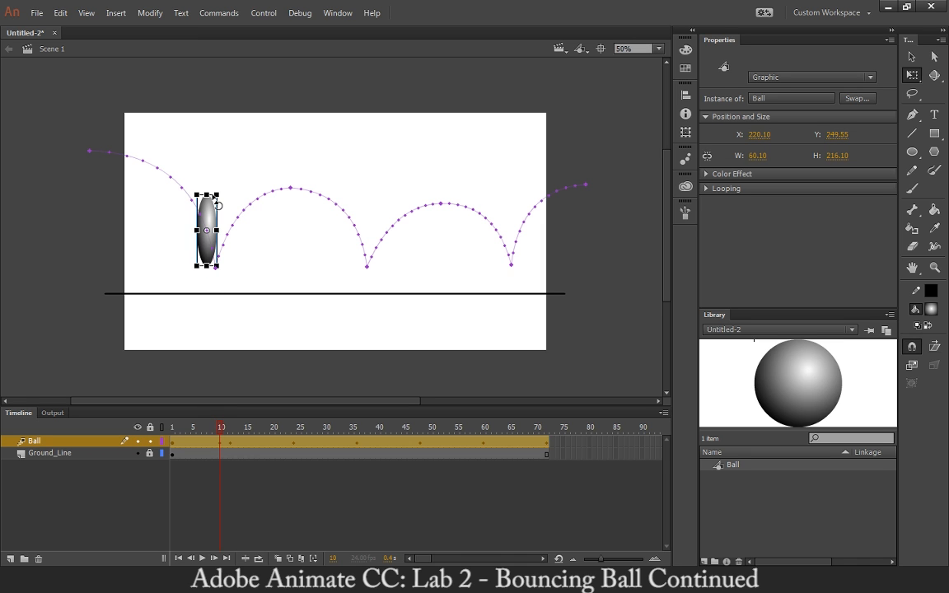
Check the ball's shape at frames 11 and 12 and play the animation from the first ground contact
click(226, 440)
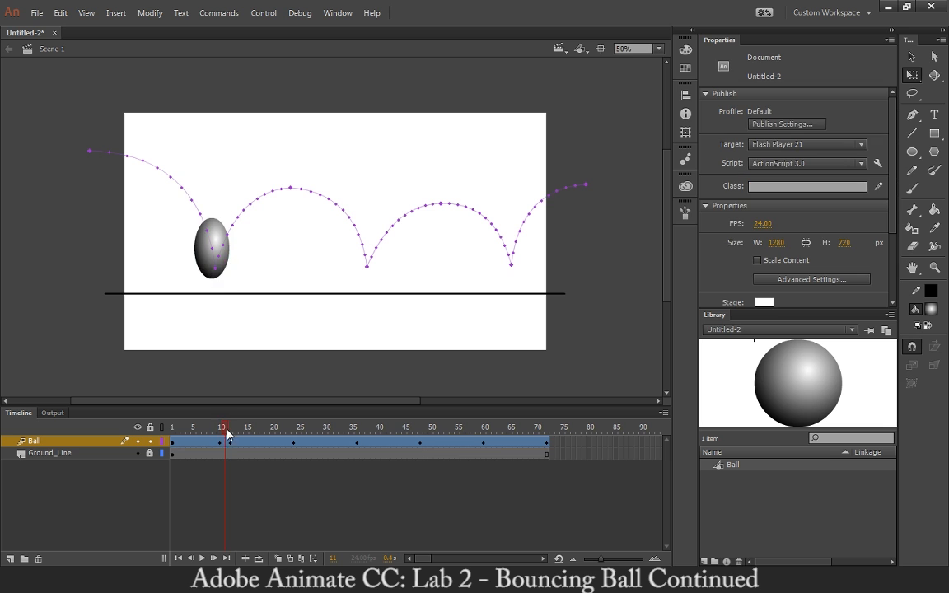
click(232, 441)
click(218, 263)
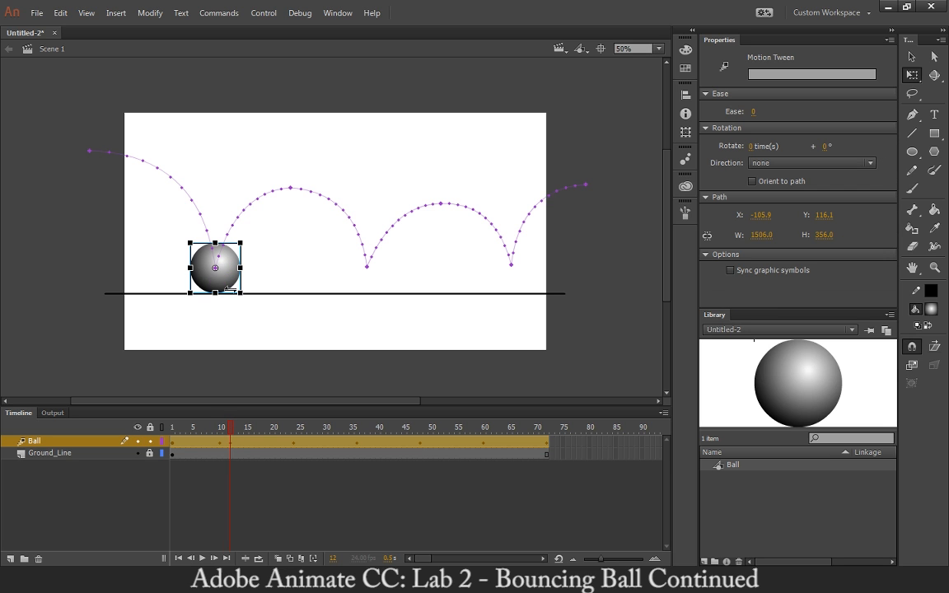
click(231, 441)
key(Return)
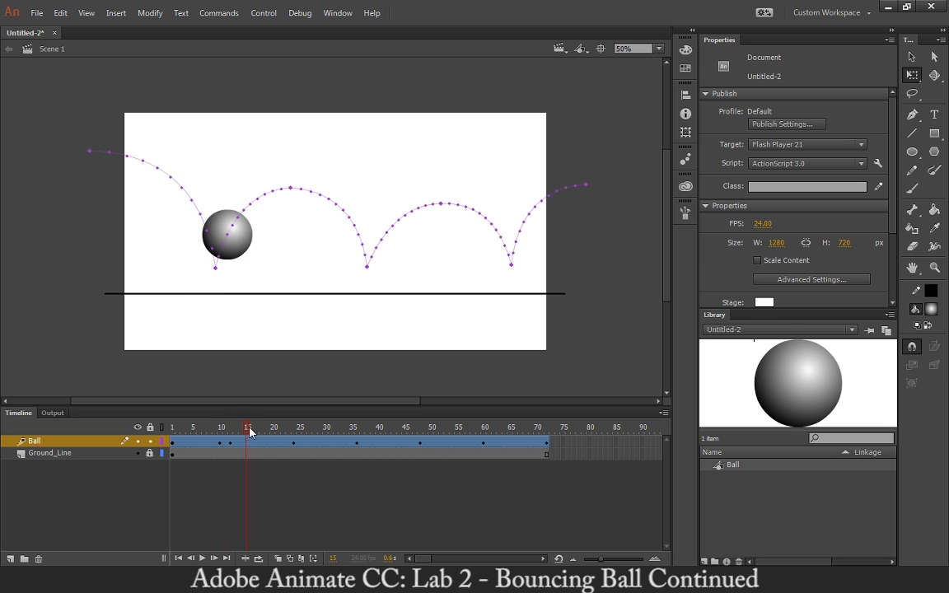
Narrow the ball and increase its height at frame 14, just after the first ground contact
drag(445, 426, 177, 423)
drag(213, 429, 242, 448)
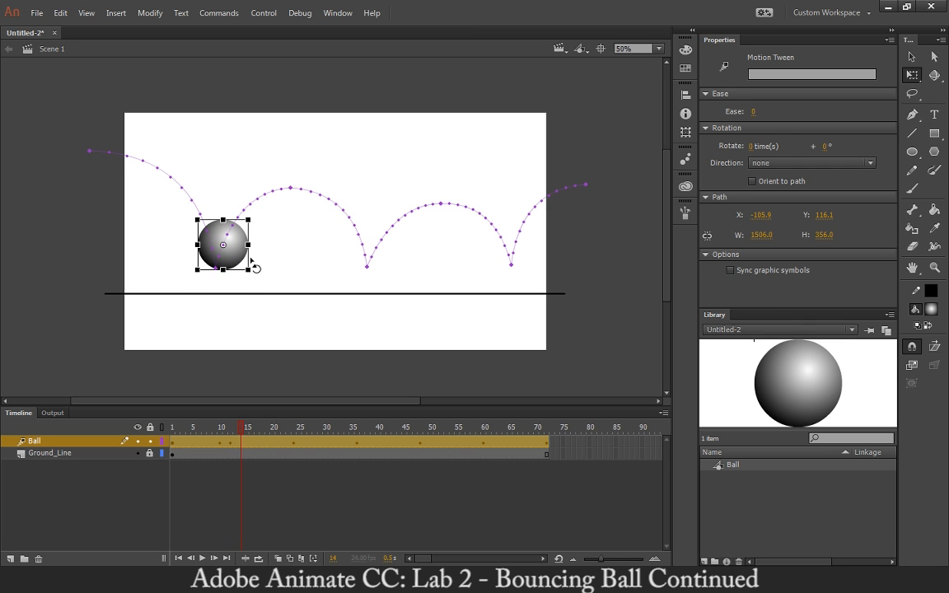
click(224, 226)
drag(249, 245, 234, 243)
drag(224, 208, 224, 206)
Stretch the ball at frame 34, just before the second ground contact, to about 56 px wide and 232 px high
drag(242, 430, 350, 446)
click(349, 446)
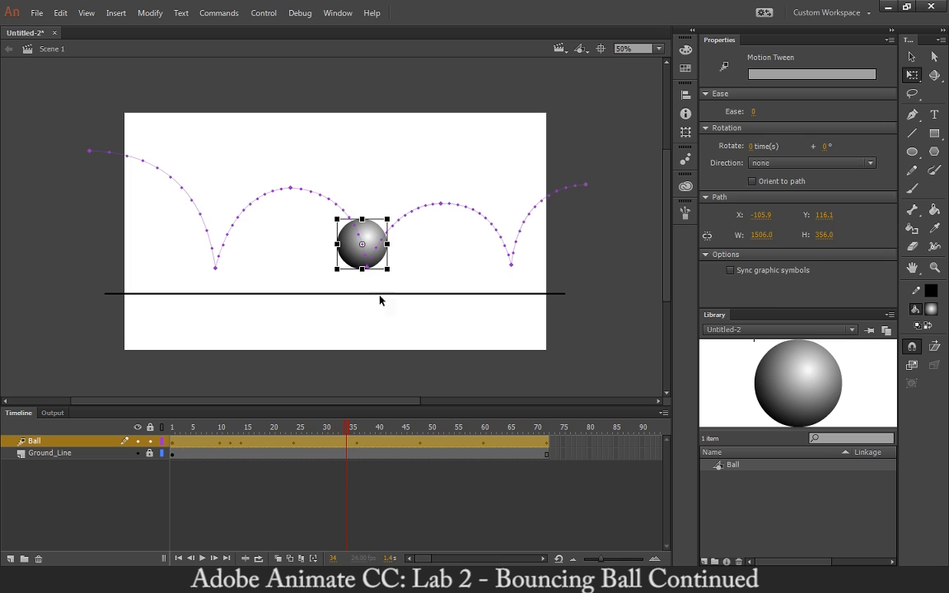
drag(338, 246, 363, 205)
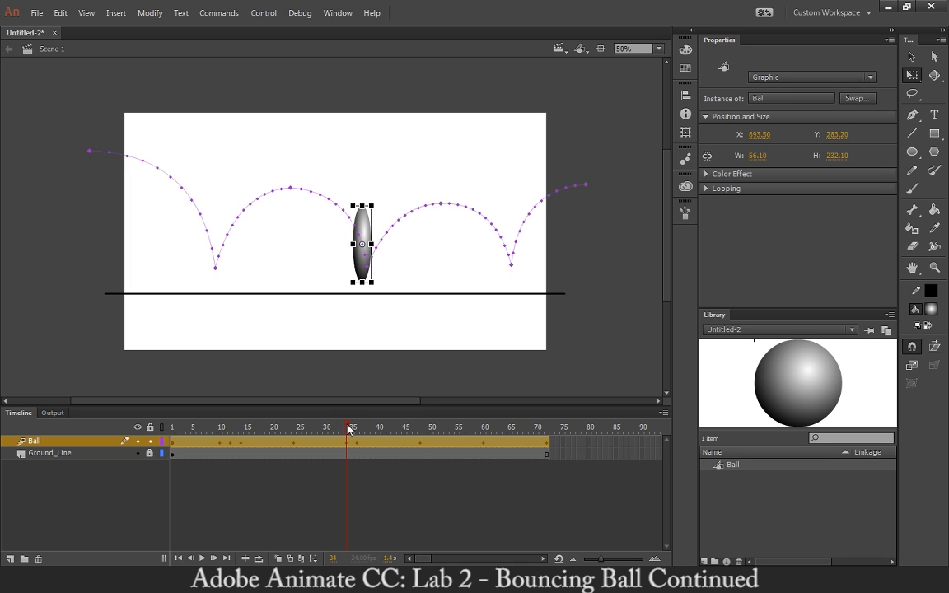
Stretch the ball at frame 38, just after the second ground contact, to about 56 px wide and 224 px high
drag(348, 428, 367, 429)
click(375, 247)
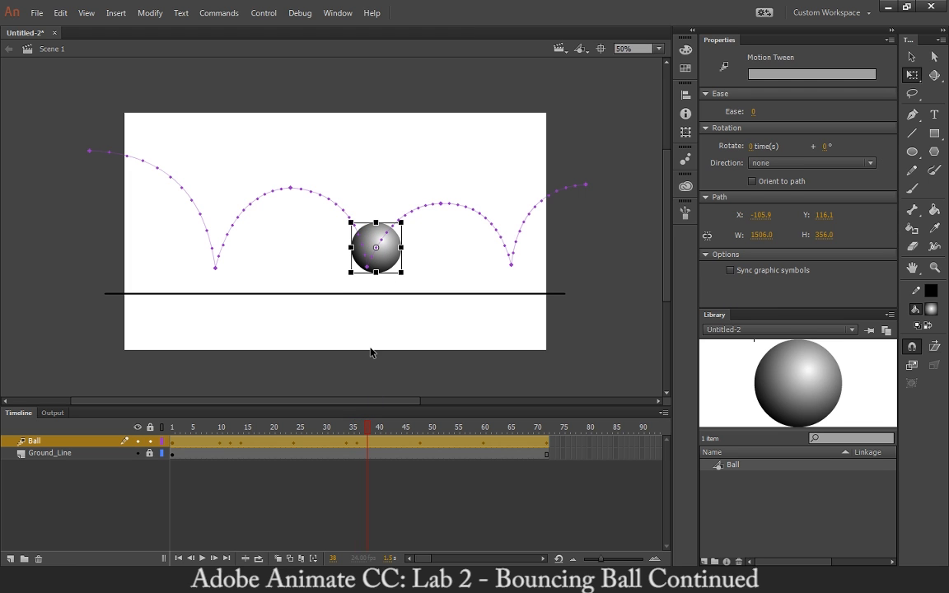
drag(349, 247, 376, 204)
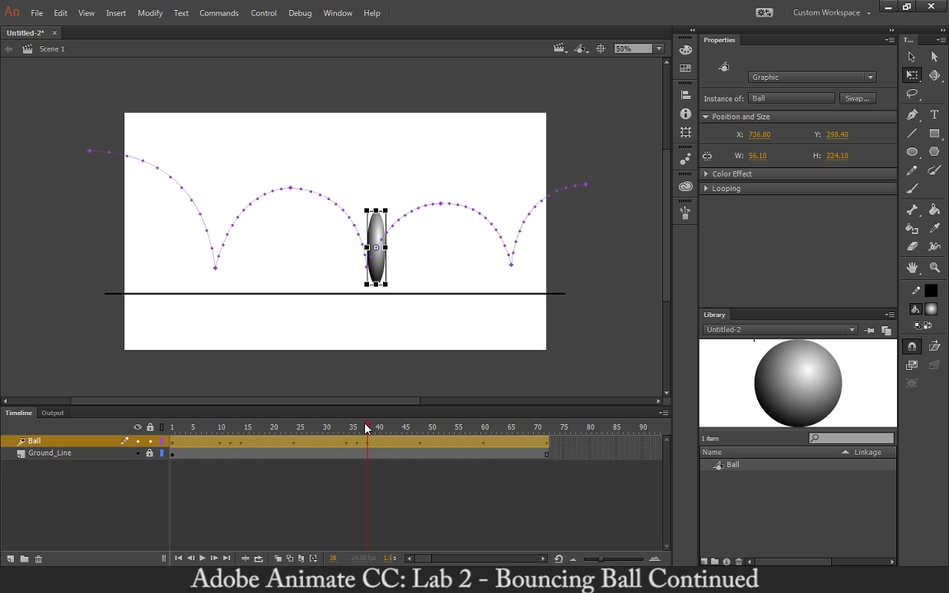
Narrow the ball to about 56 px wide and make it taller at frame 58, just before the third ground contact
drag(365, 428, 274, 437)
click(257, 199)
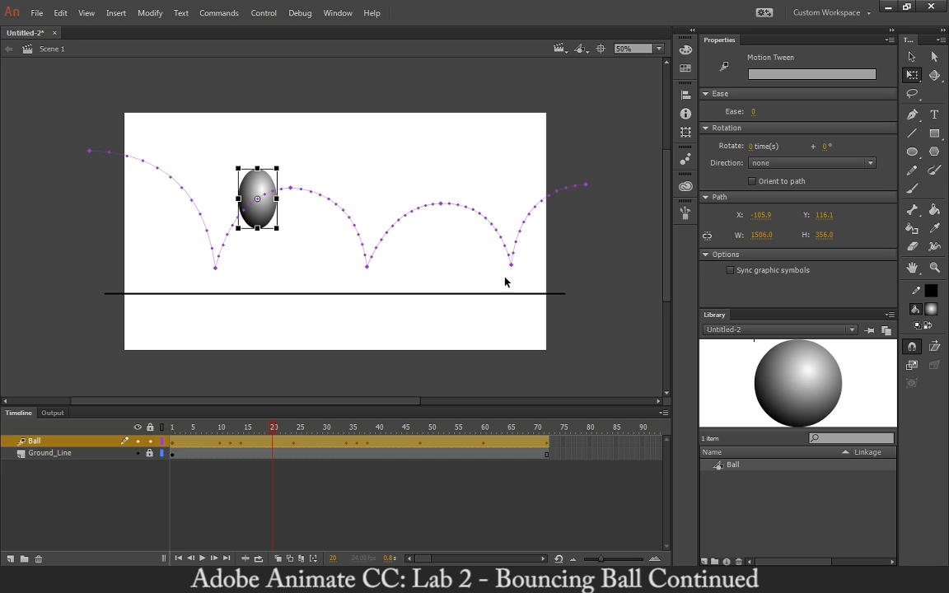
drag(272, 431, 473, 477)
click(501, 236)
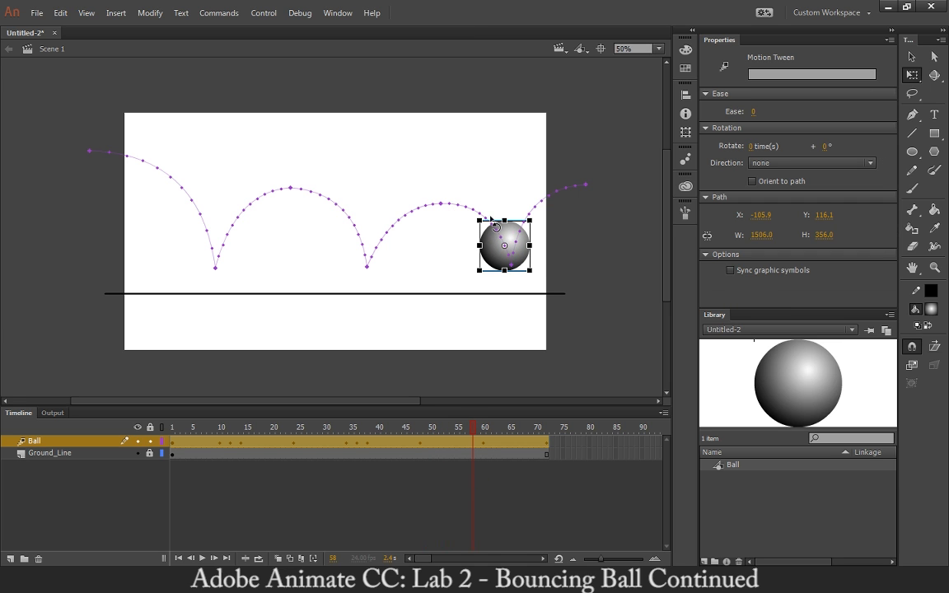
drag(480, 247, 495, 247)
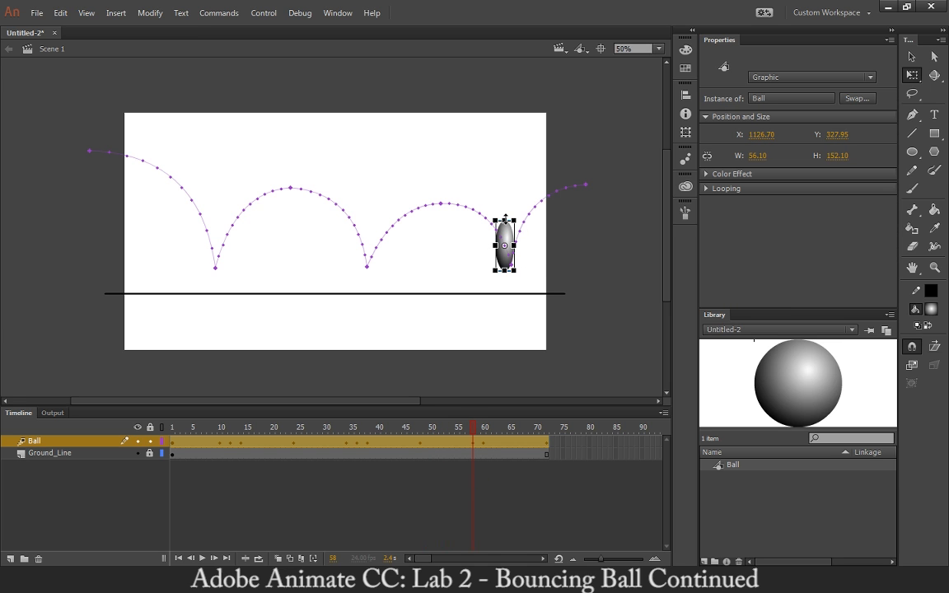
drag(505, 207, 505, 206)
Stretch the ball at frame 62, just after the third ground contact, to about 72 px wide and 236 px high
drag(474, 425, 494, 433)
click(494, 440)
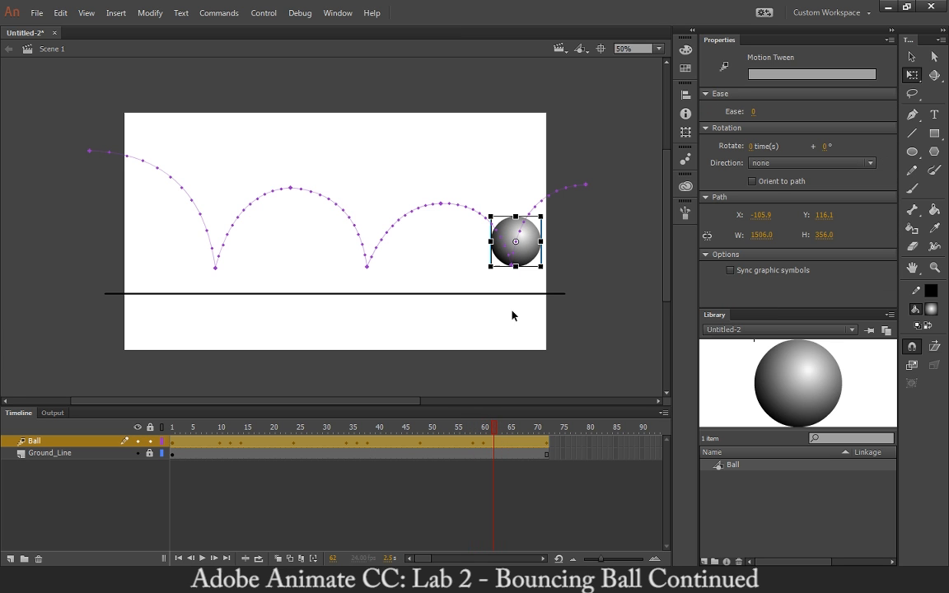
drag(541, 242, 515, 174)
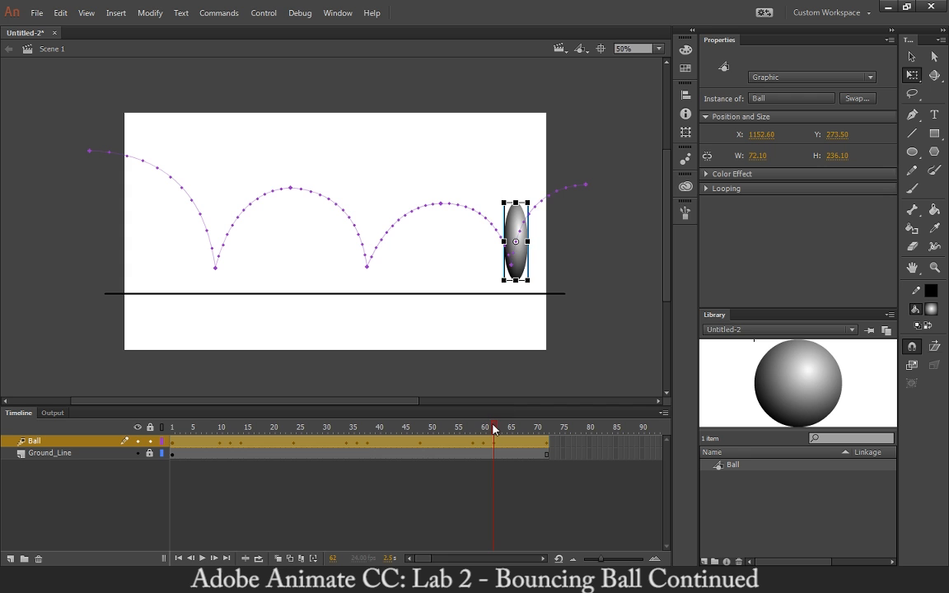
Play the animation to the end and again from frame 1 to review the stretching around all three ground contacts
drag(493, 430, 391, 424)
key(Return)
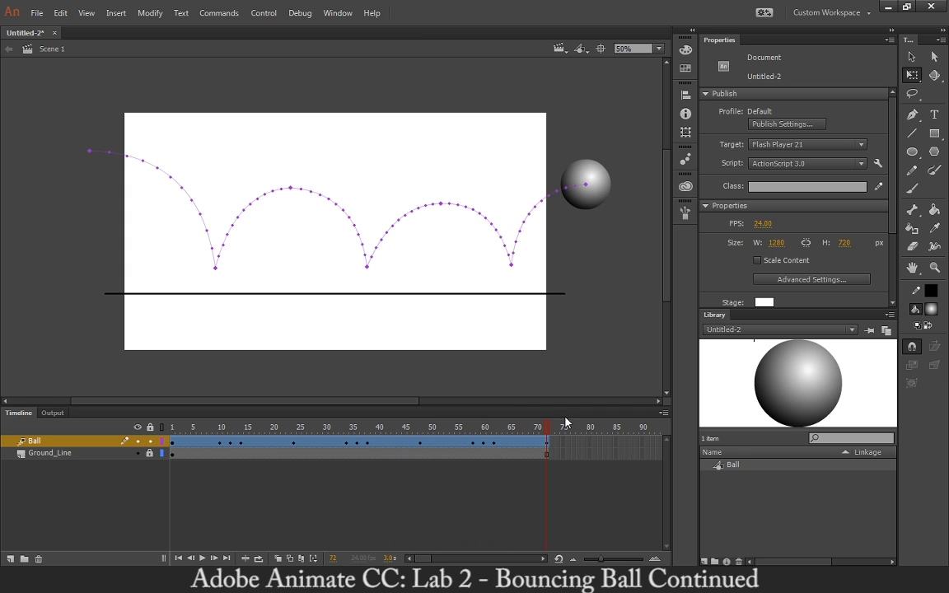
click(174, 441)
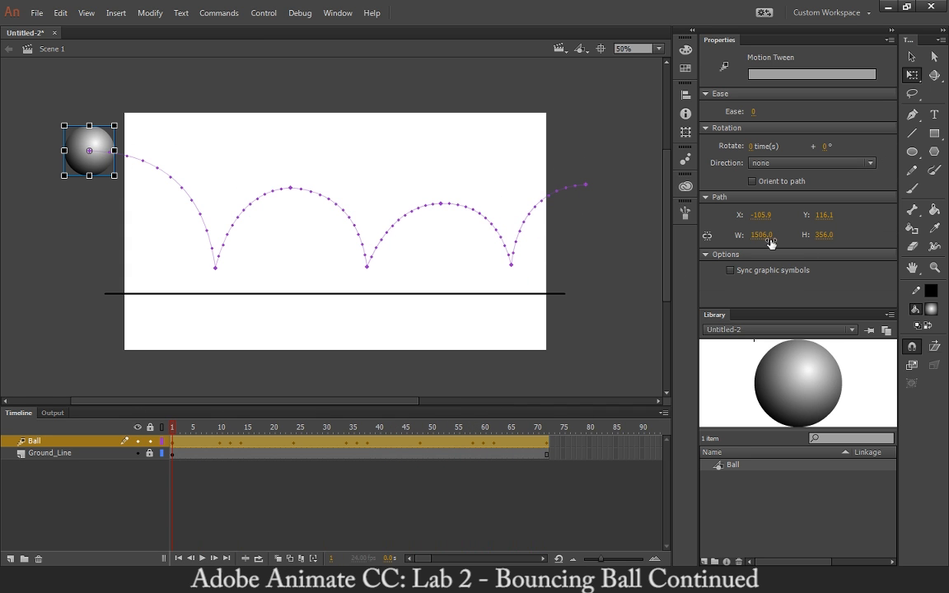
click(204, 559)
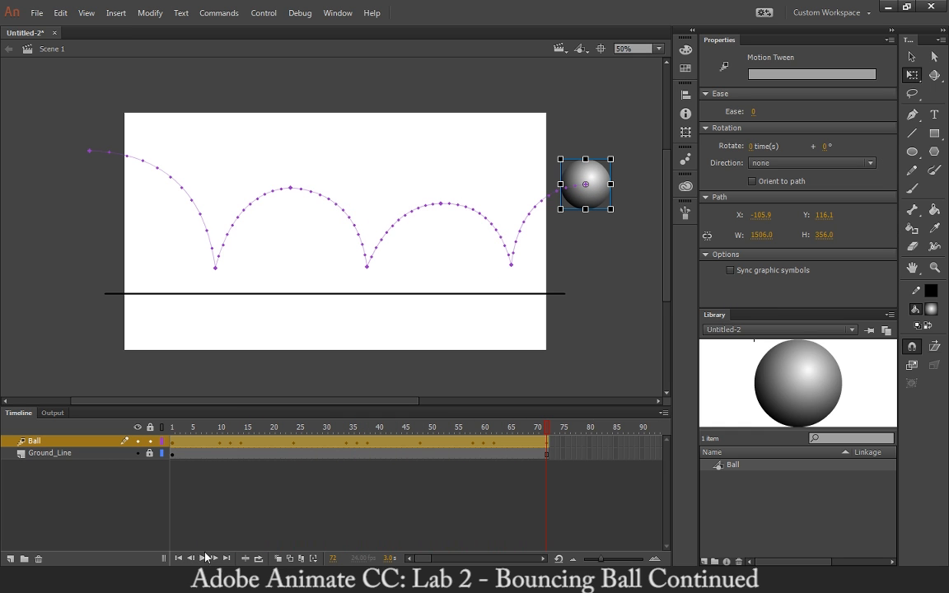
Squash the ball at frame 12 to about 296 px wide and 56 px high, and lower it onto the ground line
click(195, 429)
drag(203, 430, 233, 449)
click(233, 446)
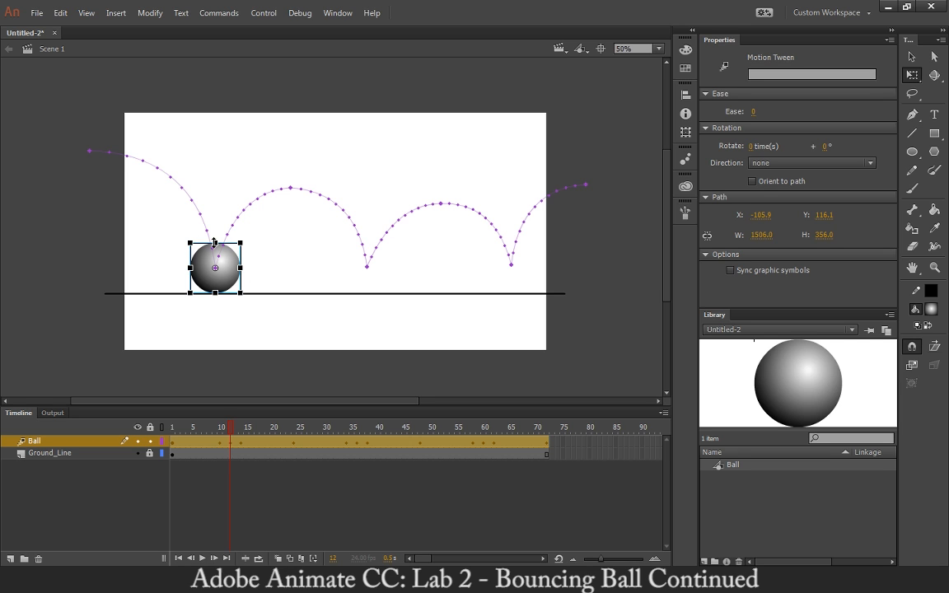
drag(214, 242, 264, 268)
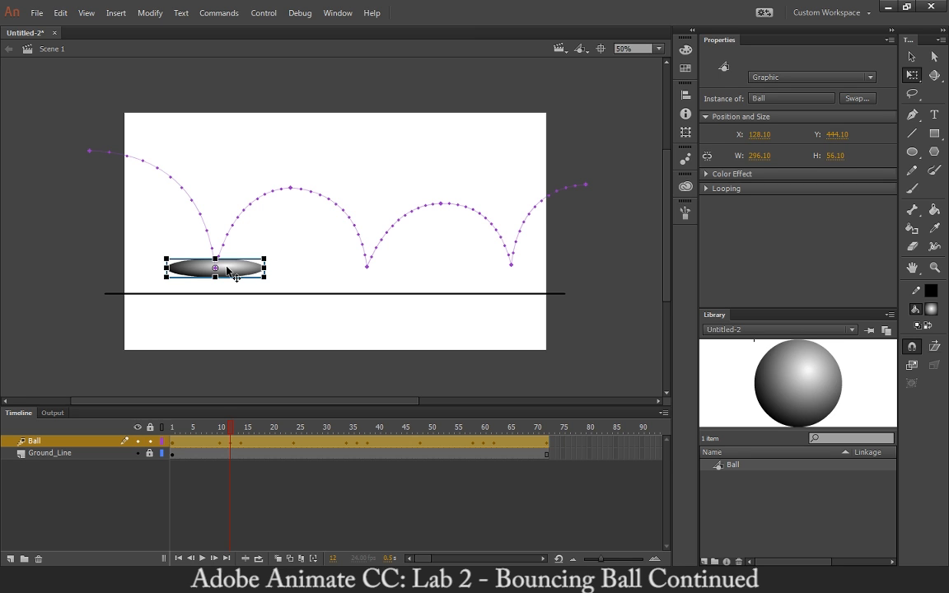
drag(227, 269, 232, 284)
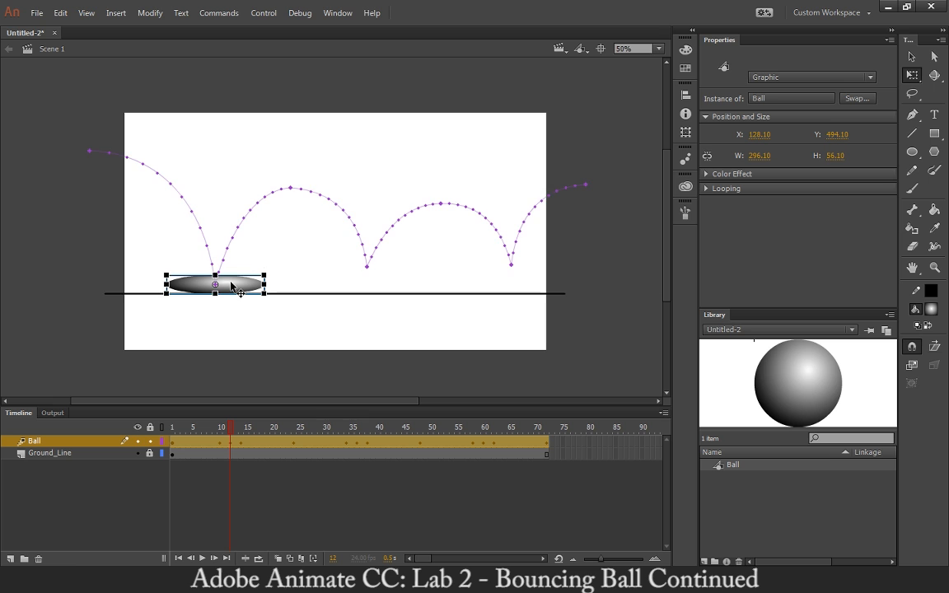
Nudge the stretched ball at frame 14 slightly right and up so its lower edge sits on the ground line
mouse_move(230, 428)
mouse_down()
mouse_move(196, 429)
mouse_move(241, 443)
mouse_up()
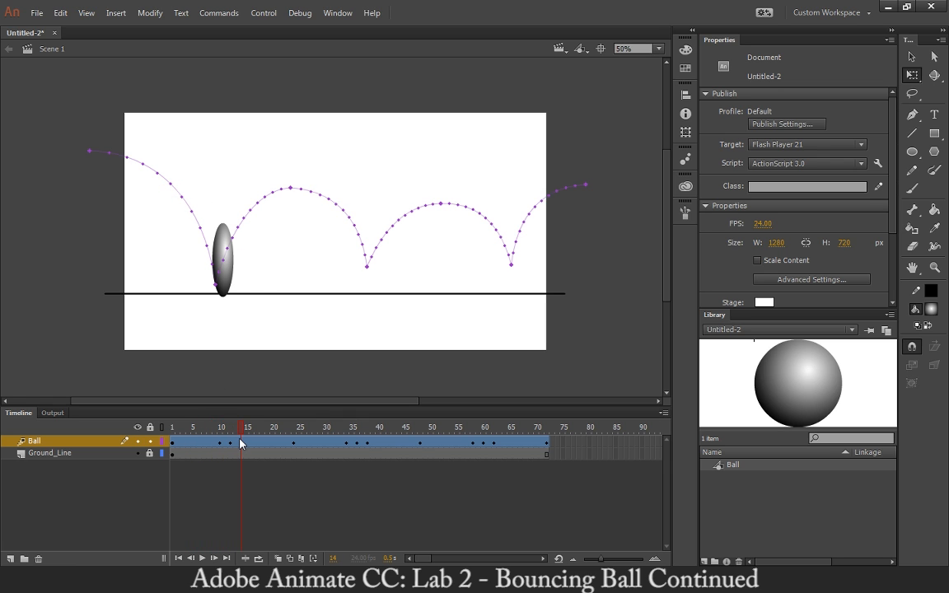
click(240, 443)
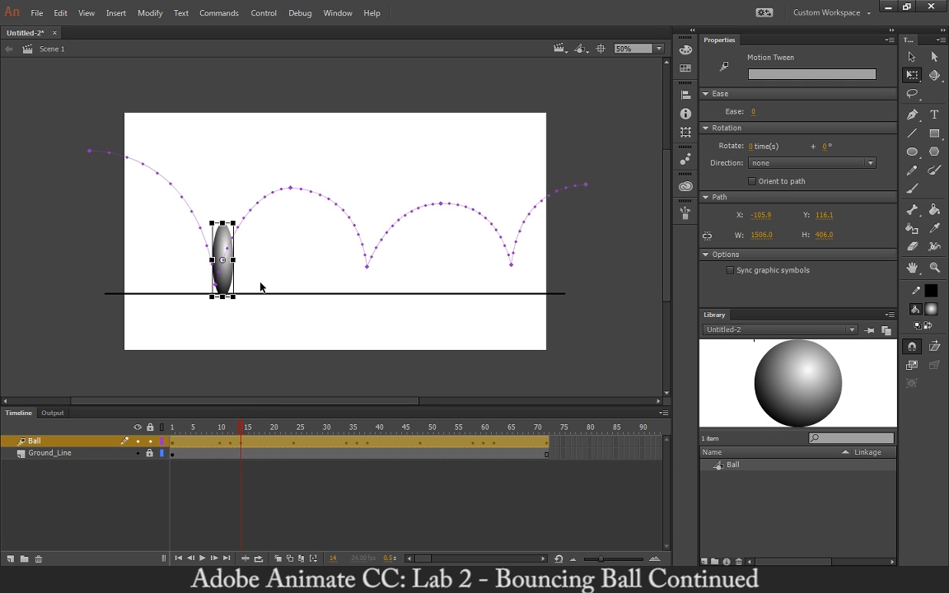
key(Right)
key(Right)
key(Up)
key(Up)
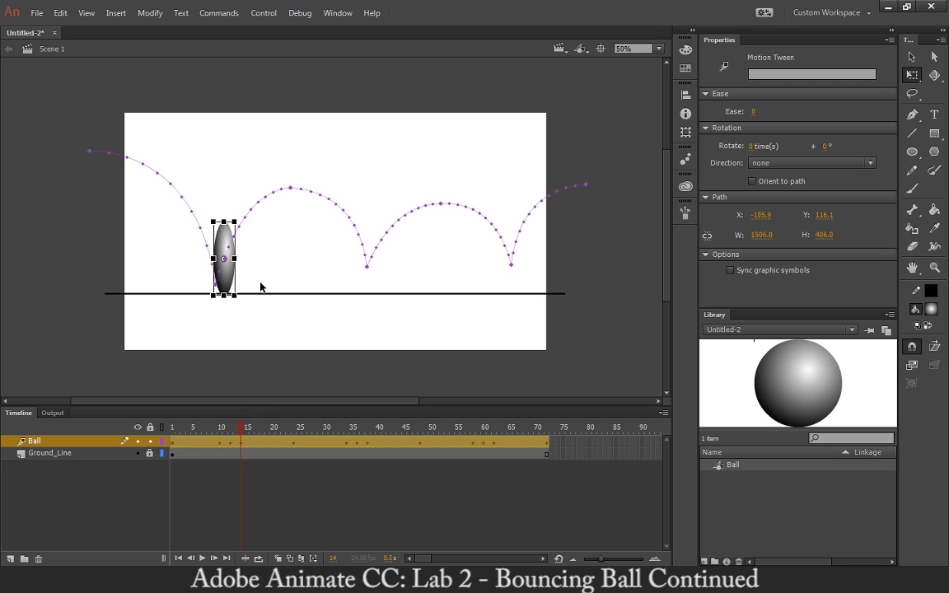
key(Up)
key(Up)
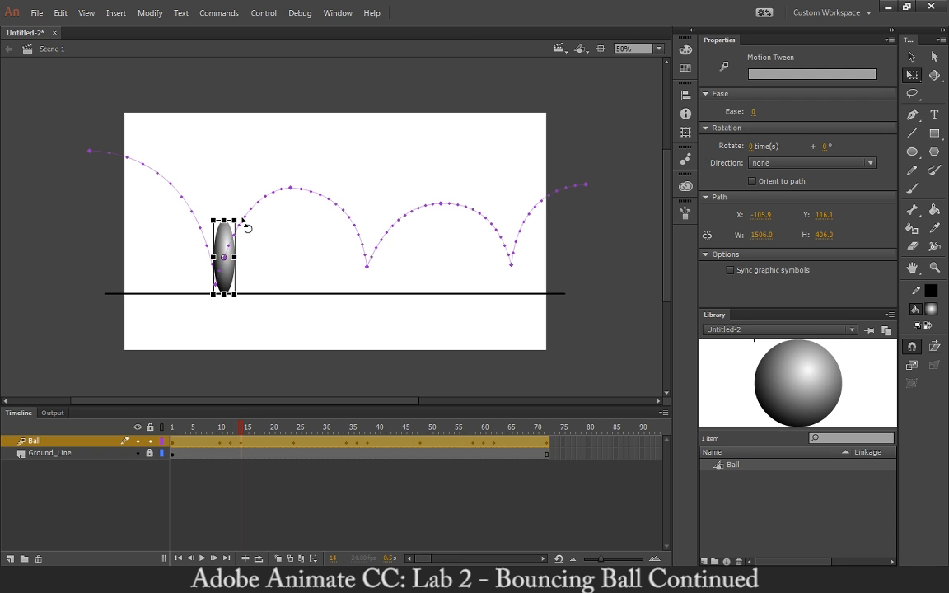
Tilt the stretched ball clockwise at frame 14 and counterclockwise at frame 10 to follow the motion path
drag(246, 220, 249, 221)
drag(241, 426, 222, 430)
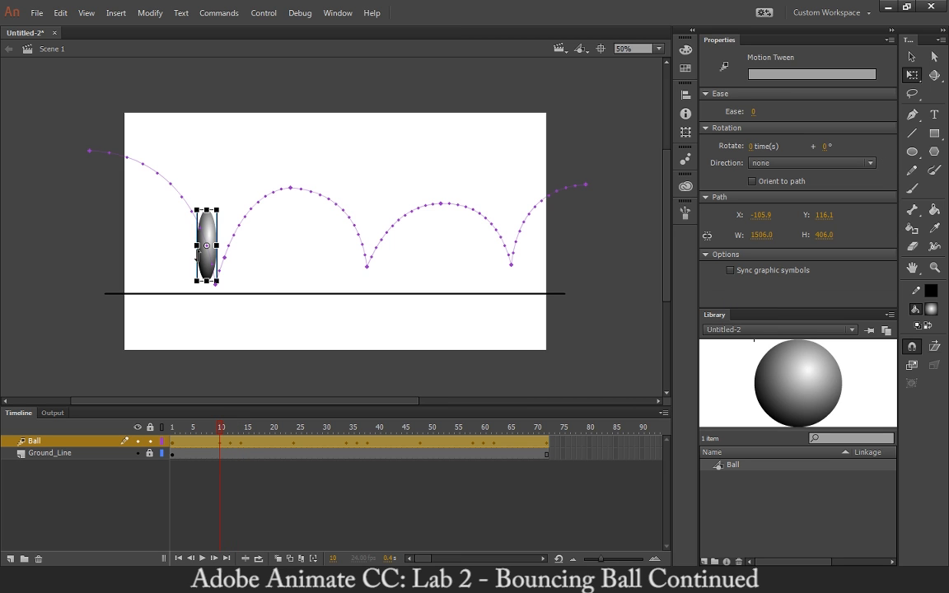
drag(224, 211, 219, 213)
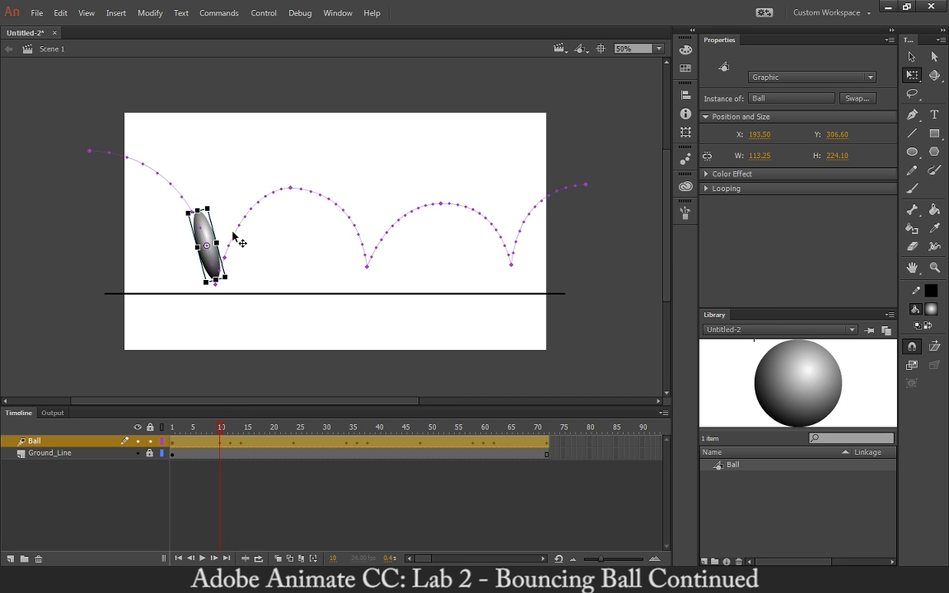
Lower the ball at frame 11 onto the ground line and check how it sits at frame 13
mouse_move(221, 430)
mouse_down()
mouse_move(197, 430)
mouse_move(274, 449)
mouse_move(212, 442)
mouse_move(255, 456)
mouse_move(226, 449)
mouse_up()
click(202, 276)
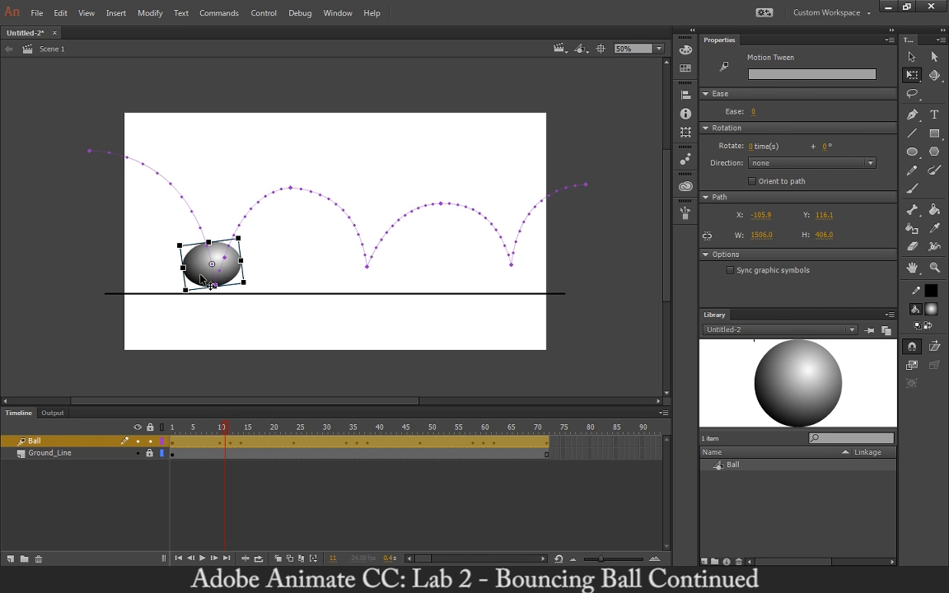
drag(201, 277, 201, 285)
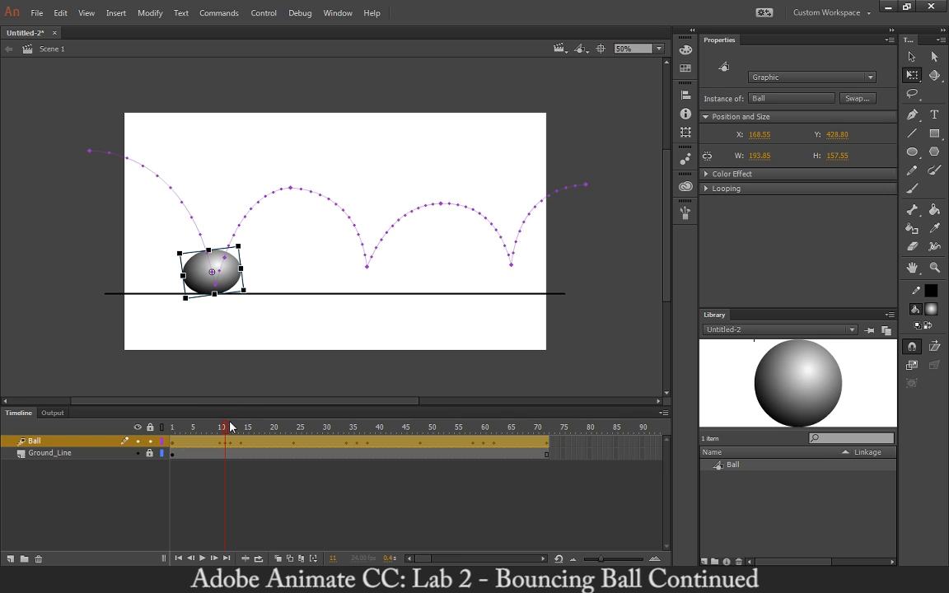
drag(223, 426, 238, 433)
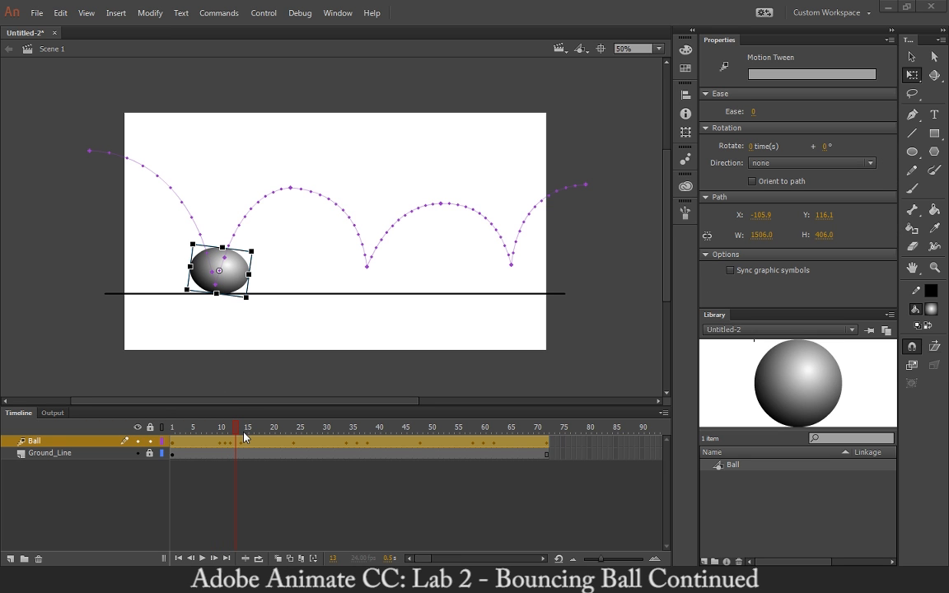
Squash the ball at frame 36 to about 296 px wide and 52 px high, and lower it onto the ground line
drag(237, 427, 348, 441)
click(347, 442)
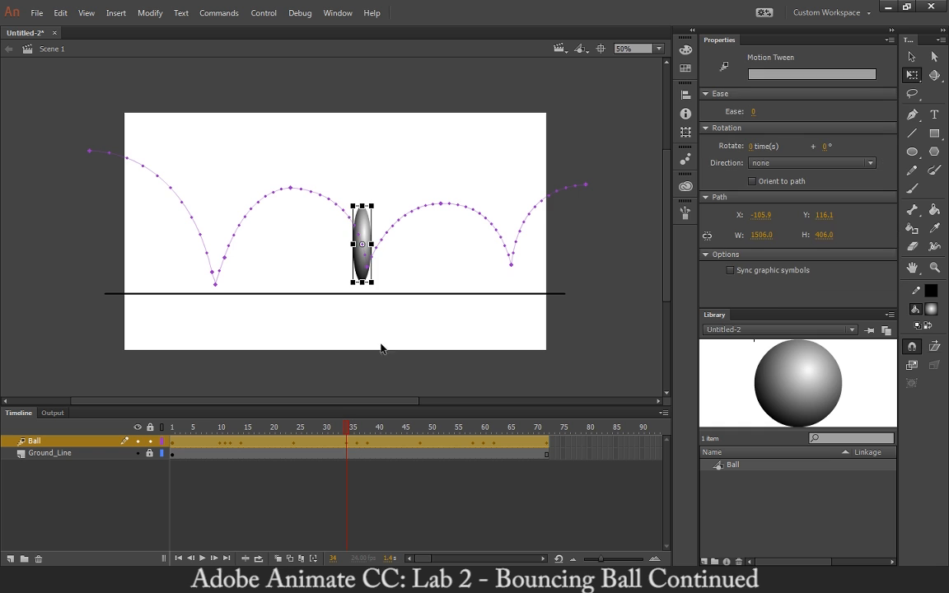
click(357, 434)
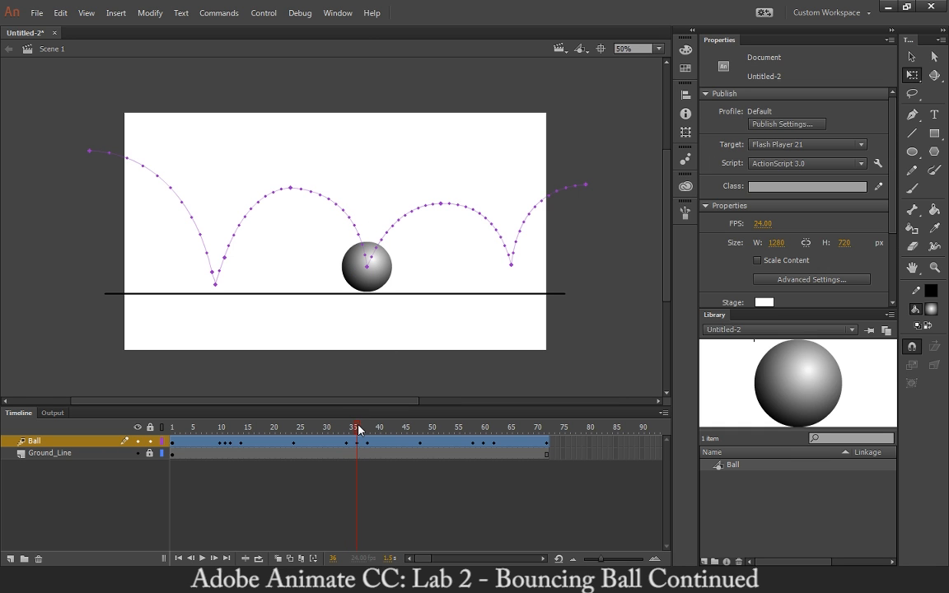
click(367, 249)
drag(367, 248, 369, 257)
mouse_move(393, 268)
mouse_down()
mouse_move(416, 268)
mouse_move(380, 279)
mouse_up()
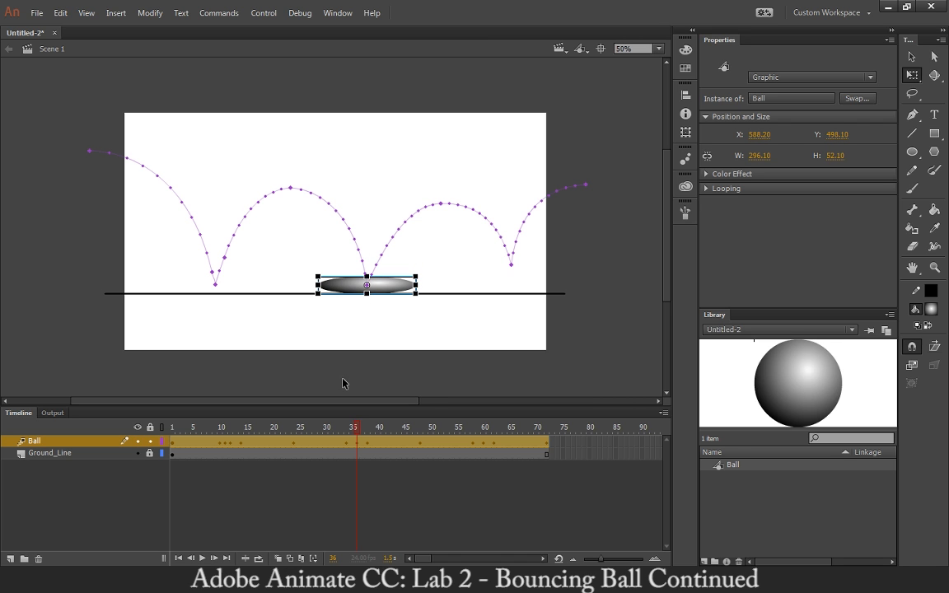
Tilt the stretched ball counterclockwise at frame 34 so it follows the descending motion path
drag(356, 432, 348, 432)
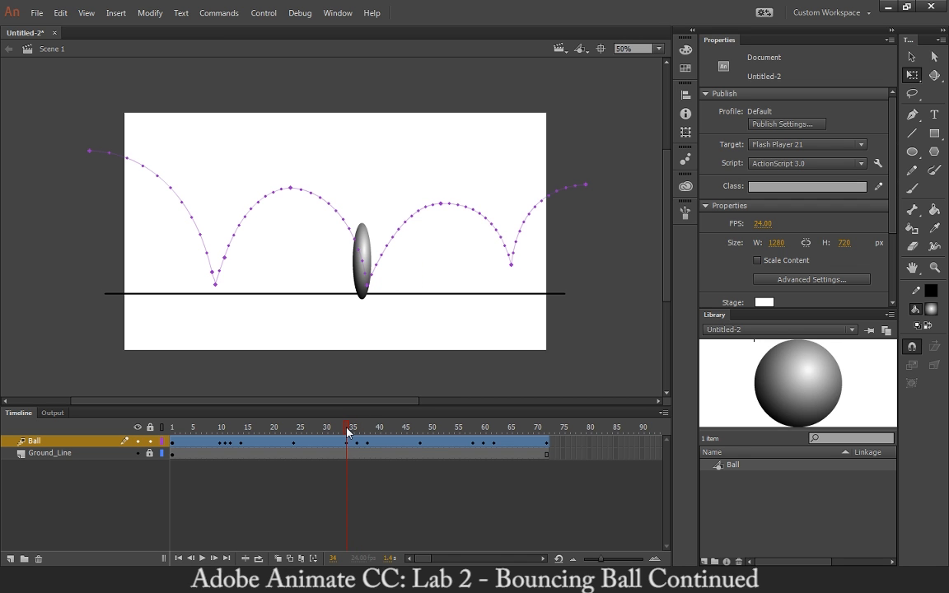
drag(378, 221, 374, 218)
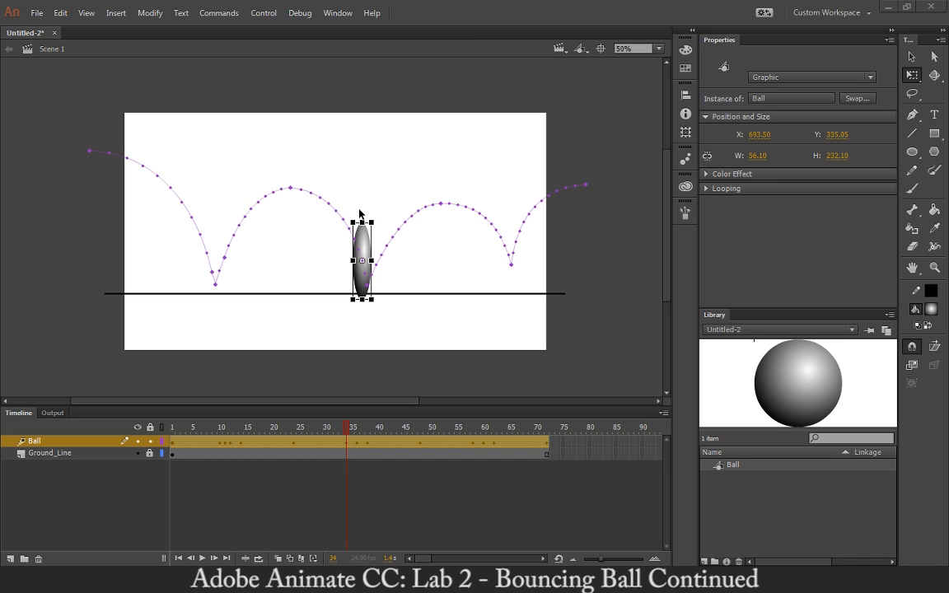
drag(381, 231, 366, 217)
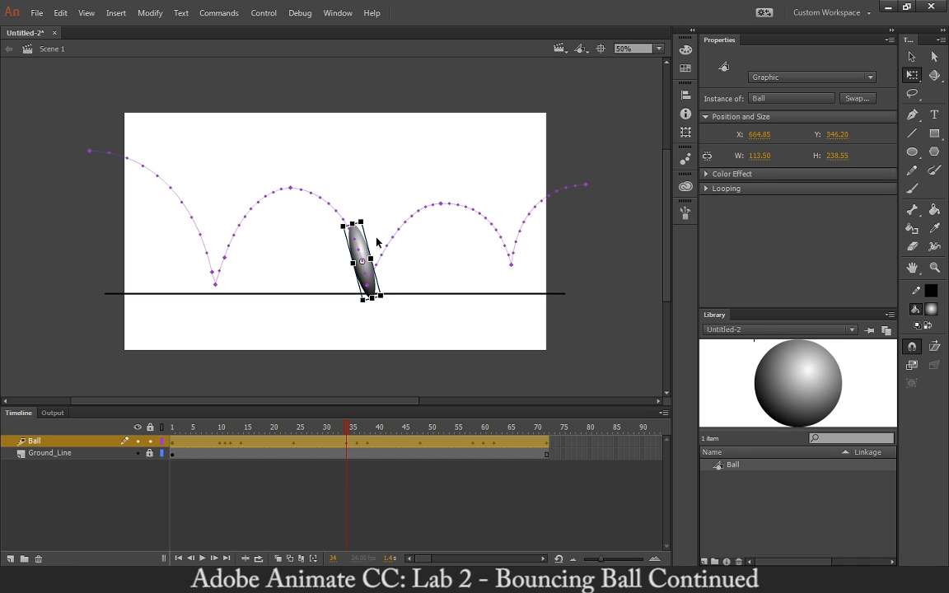
Nudge the tilted ball at frame 34 up and slightly left so its lower edge sits on the ground line
key(Up)
key(Up)
key(Up)
key(Left)
key(Left)
key(Left)
key(Up)
key(Up)
key(Up)
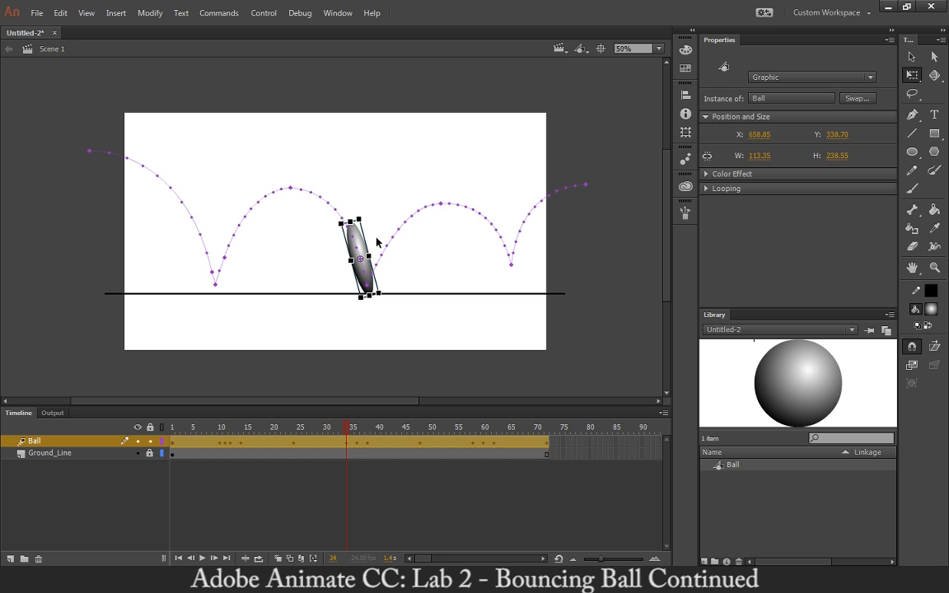
key(Up)
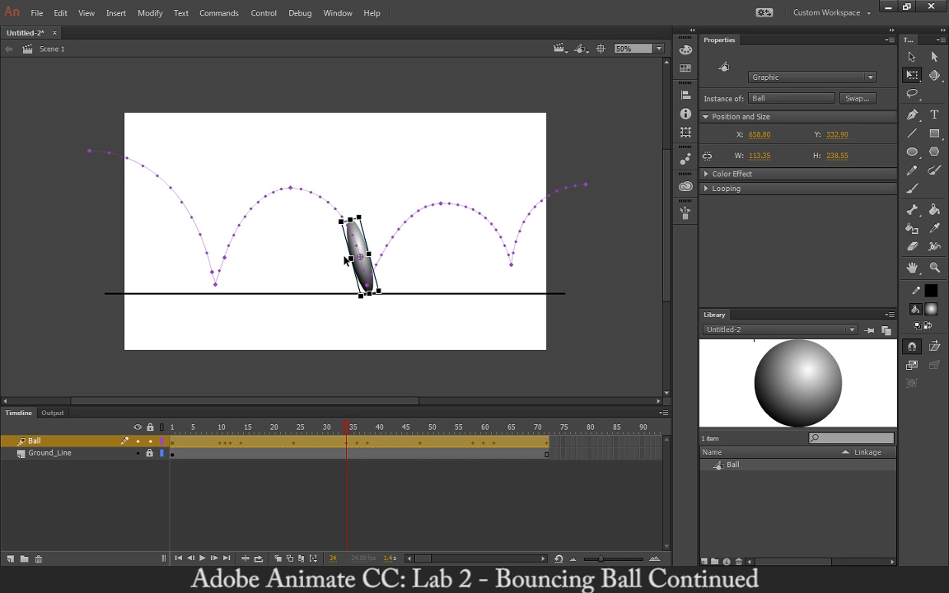
Tilt the stretched ball clockwise at frame 38 so it follows the rising motion path
click(353, 428)
drag(354, 428, 369, 428)
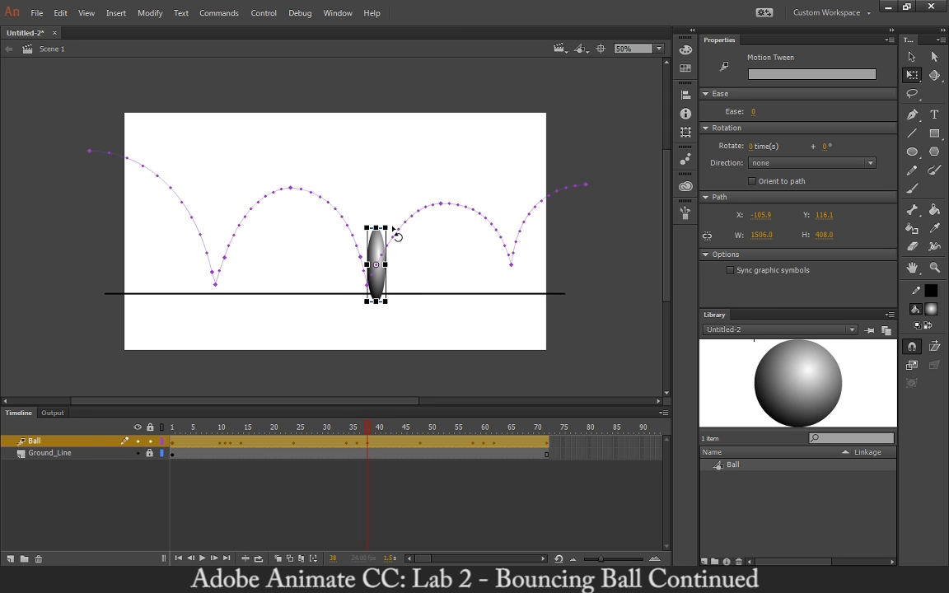
mouse_move(394, 234)
mouse_down()
mouse_move(403, 237)
mouse_move(401, 226)
mouse_up()
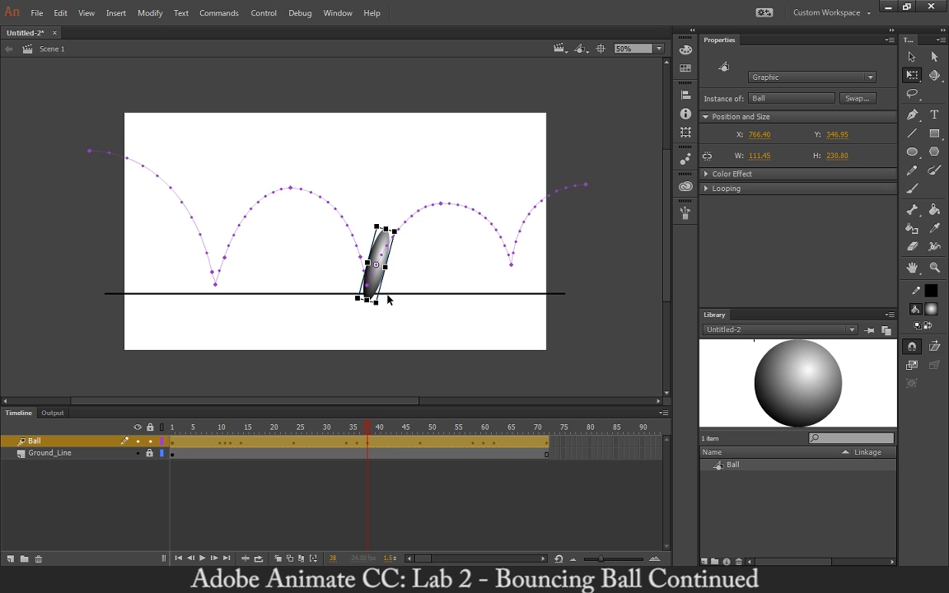
Nudge the tilted ball at frame 38 up and slightly right so it rests on the ground line
key(Up)
key(Up)
key(Up)
key(Up)
key(Up)
key(Up)
key(Up)
key(Up)
key(Right)
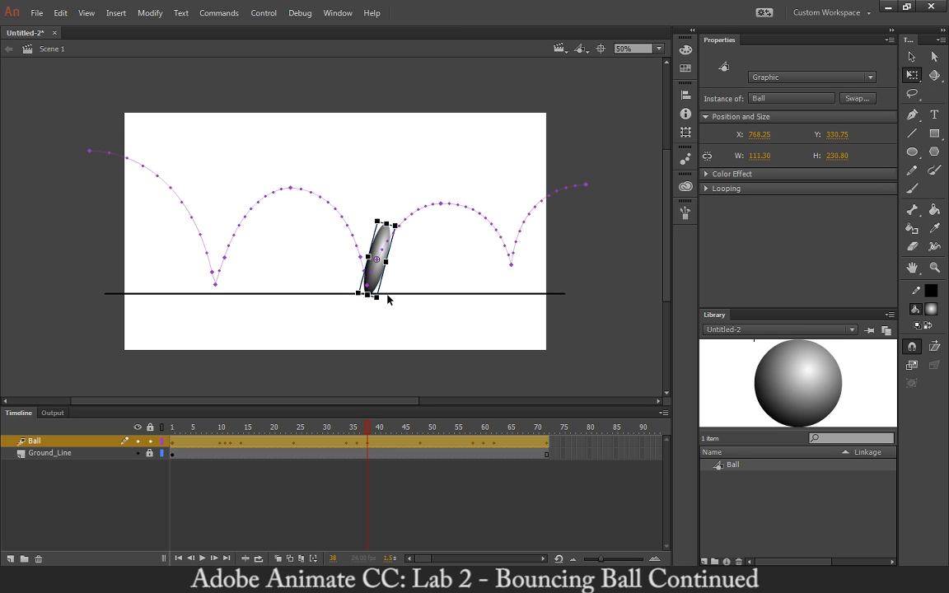
key(Up)
Lower the ball at frame 60 onto the ground line and squash it to about 284 px wide and 44 px high
drag(366, 427, 484, 430)
click(474, 446)
click(485, 441)
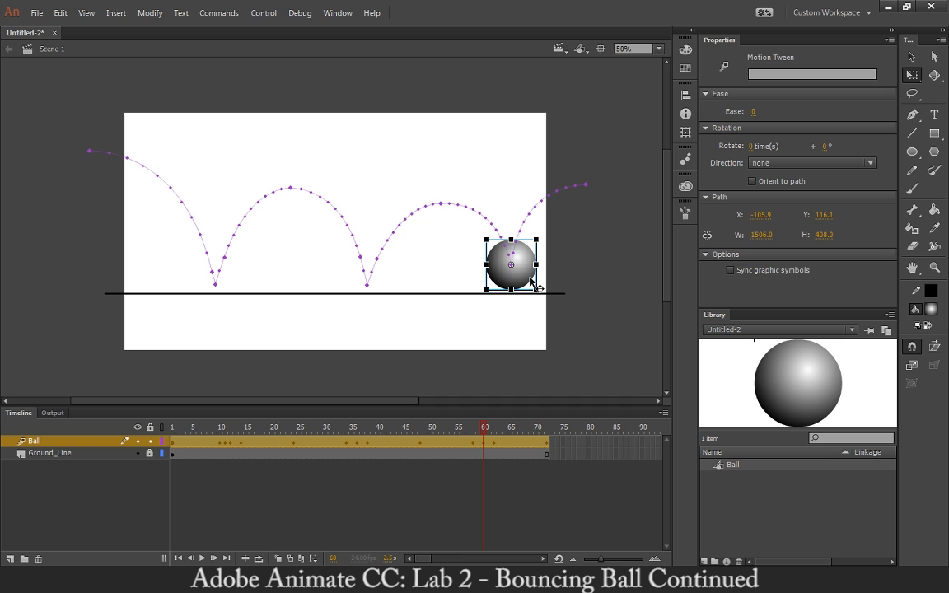
click(525, 282)
drag(527, 286, 531, 293)
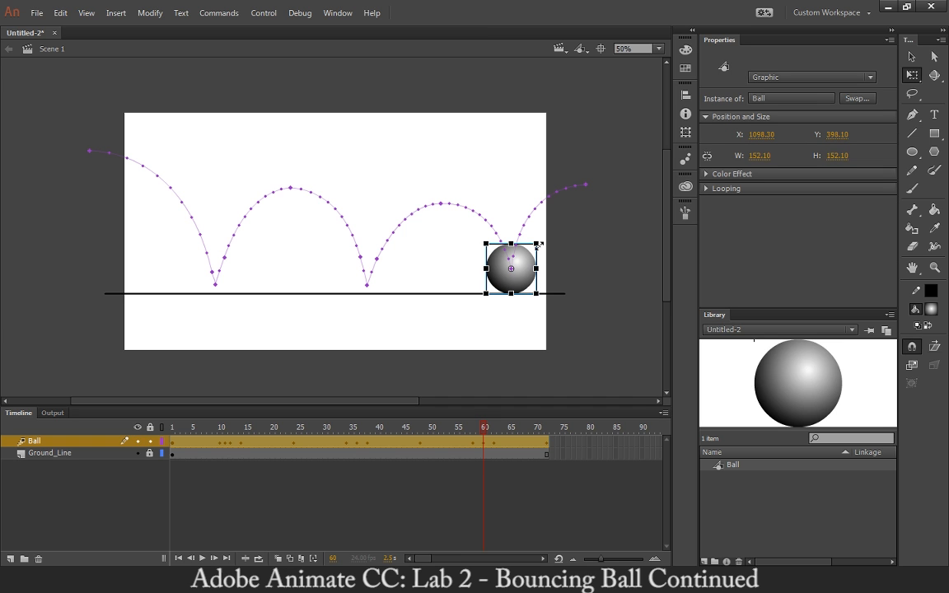
drag(511, 245, 535, 291)
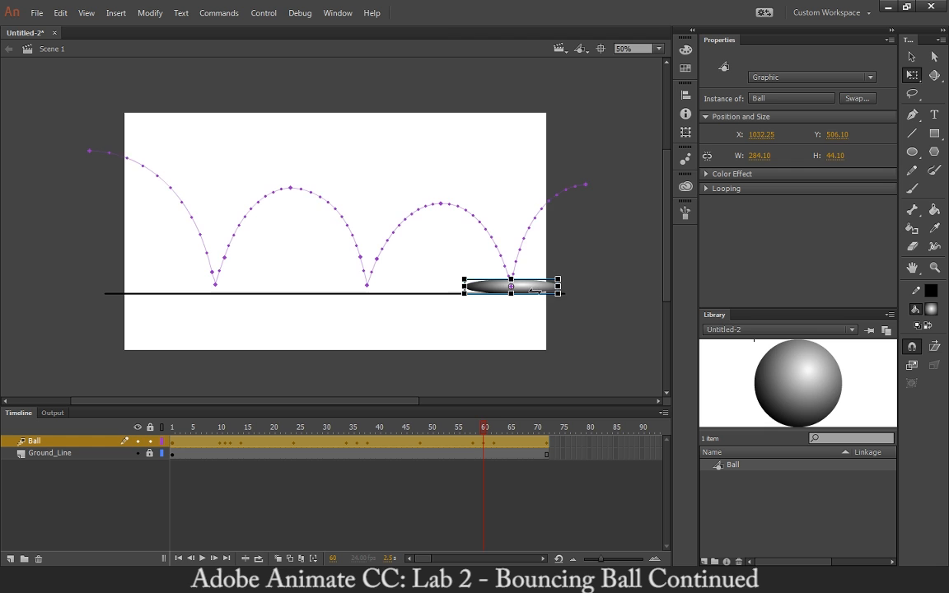
Tilt the stretched ball counterclockwise at frame 58 and raise it until its lower edge sits on the ground line
drag(484, 429, 474, 429)
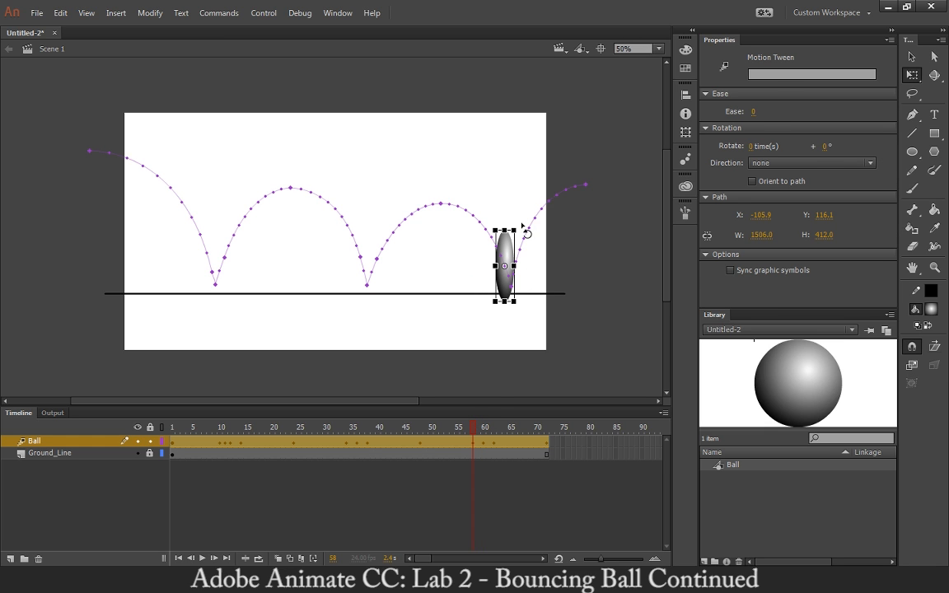
drag(526, 233, 506, 239)
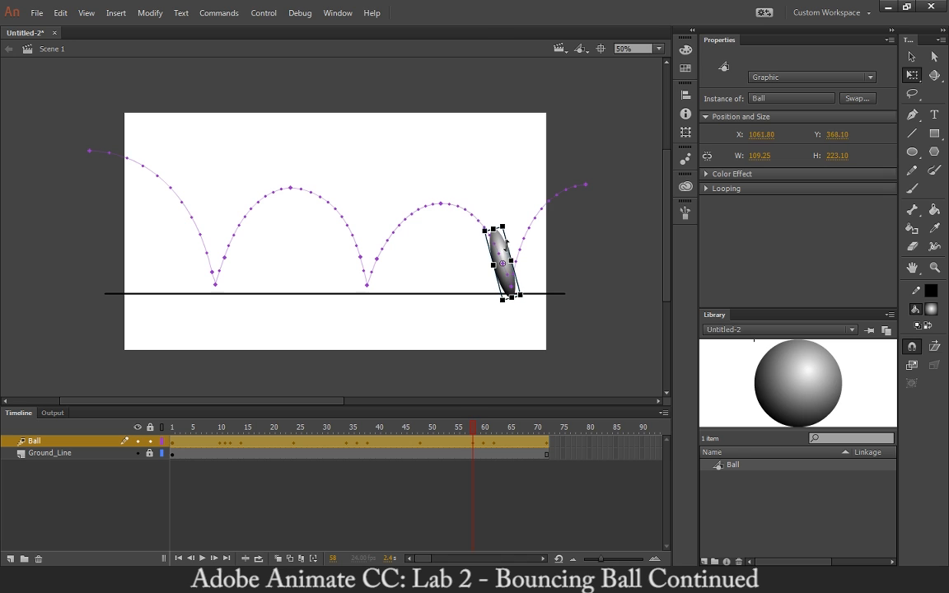
key(Up)
key(Up)
key(Up)
key(Up)
key(Up)
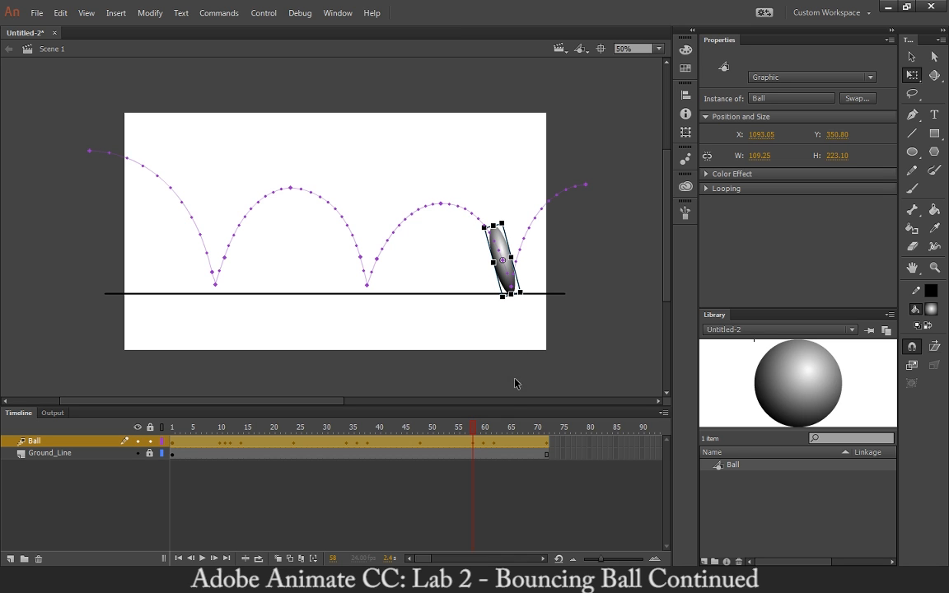
Raise the stretched ball at frame 62 onto the ground line and tilt it clockwise to follow the rising path
click(484, 428)
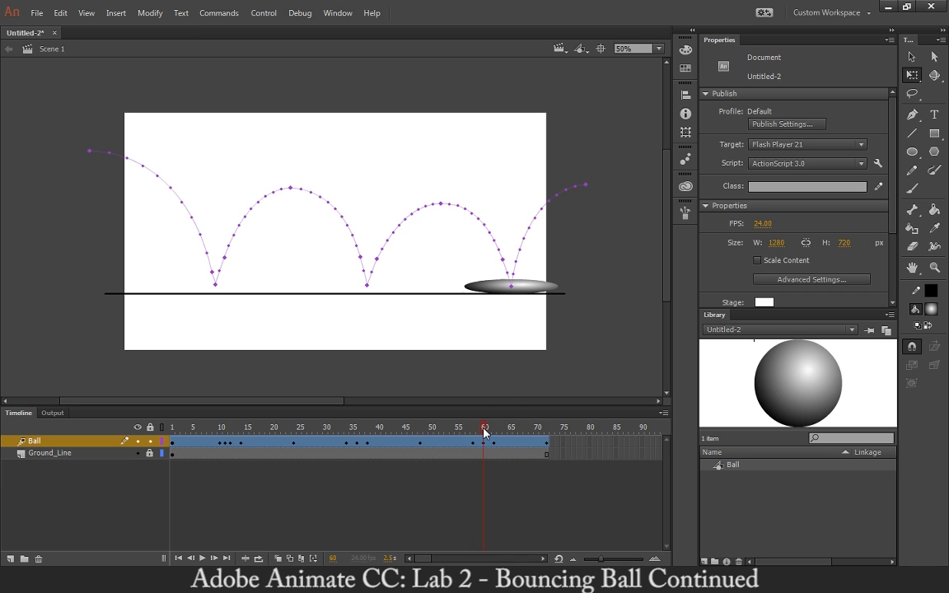
drag(486, 432, 494, 429)
click(516, 272)
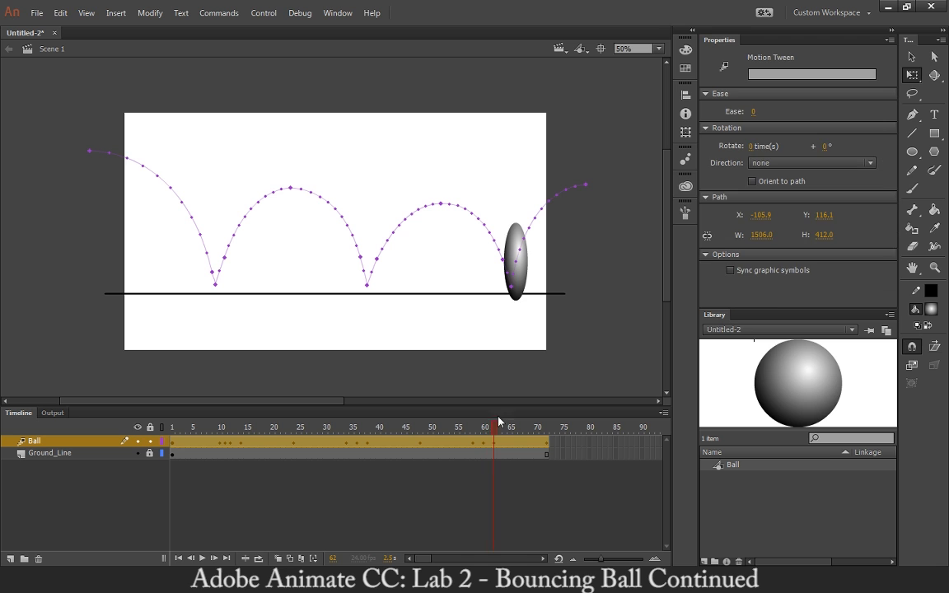
key(Up)
key(Up)
key(Up)
key(Up)
key(Up)
key(Up)
key(Up)
key(Up)
key(Up)
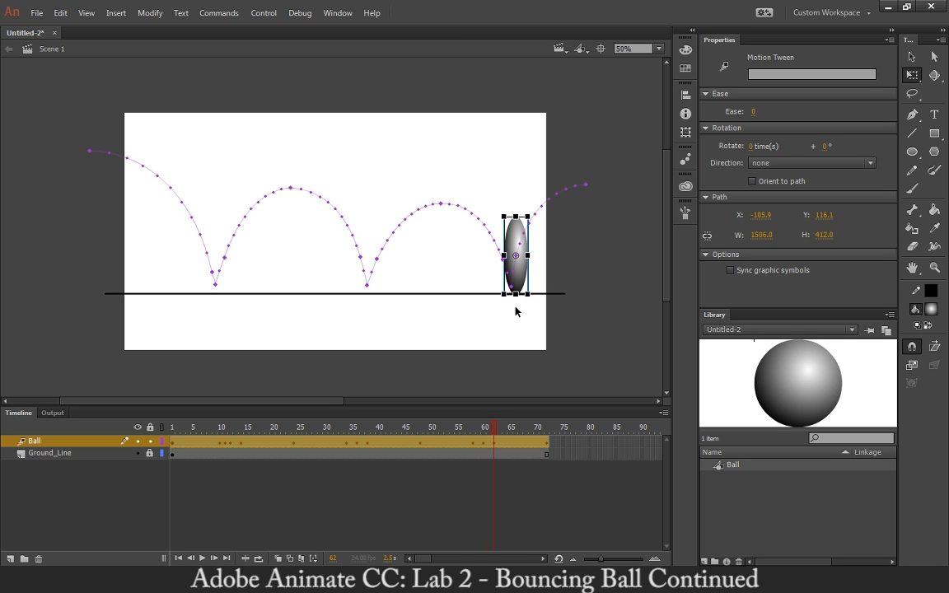
drag(531, 306, 527, 311)
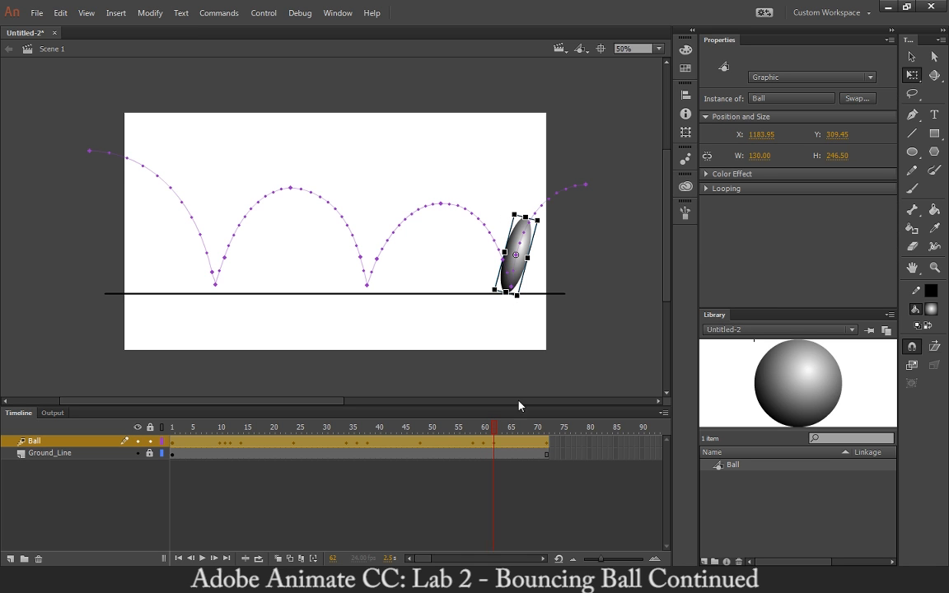
Play the animation from frame 1 and scrub through to frame 72 to review the ball's stretch, squash and tilt
drag(495, 428, 103, 415)
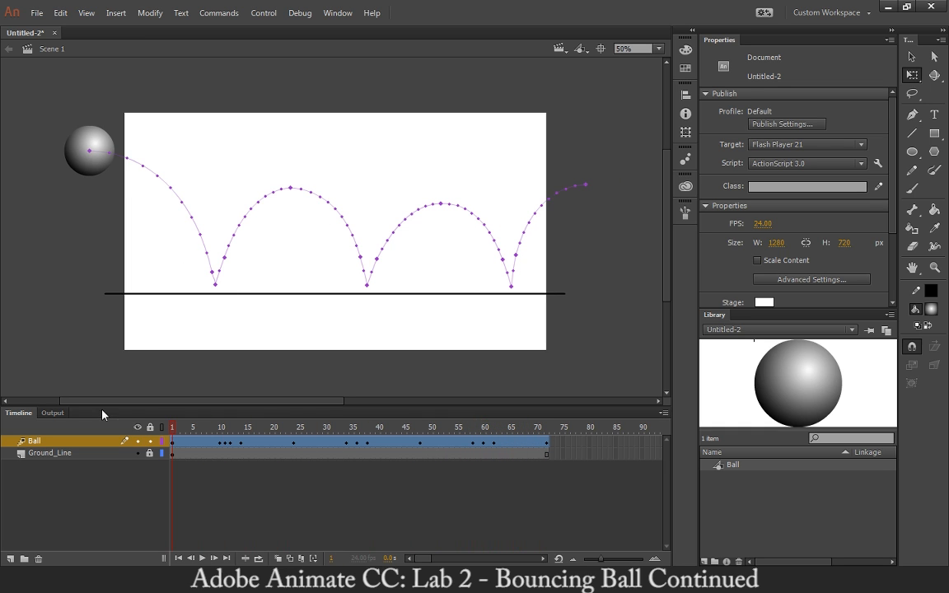
click(89, 441)
click(203, 558)
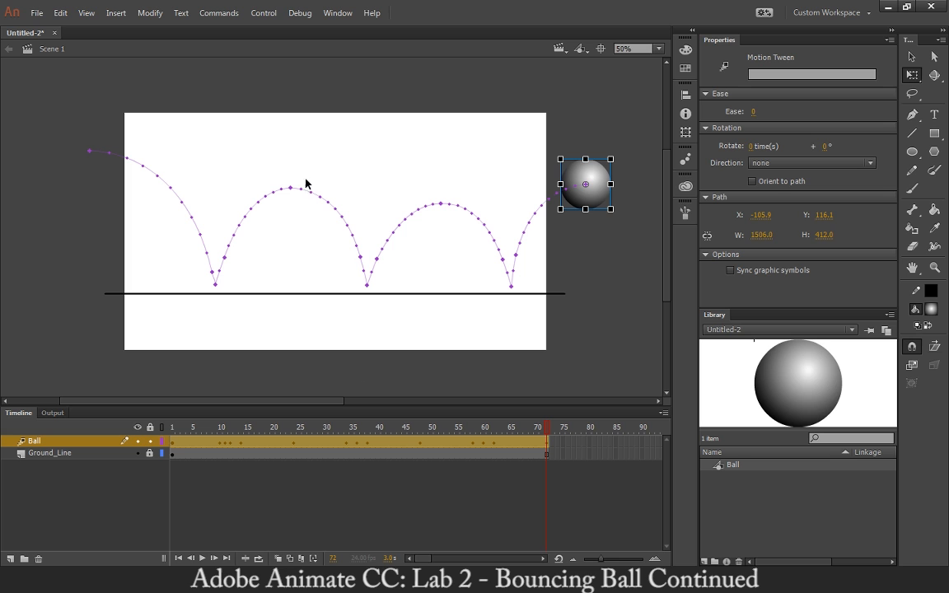
drag(183, 432, 344, 447)
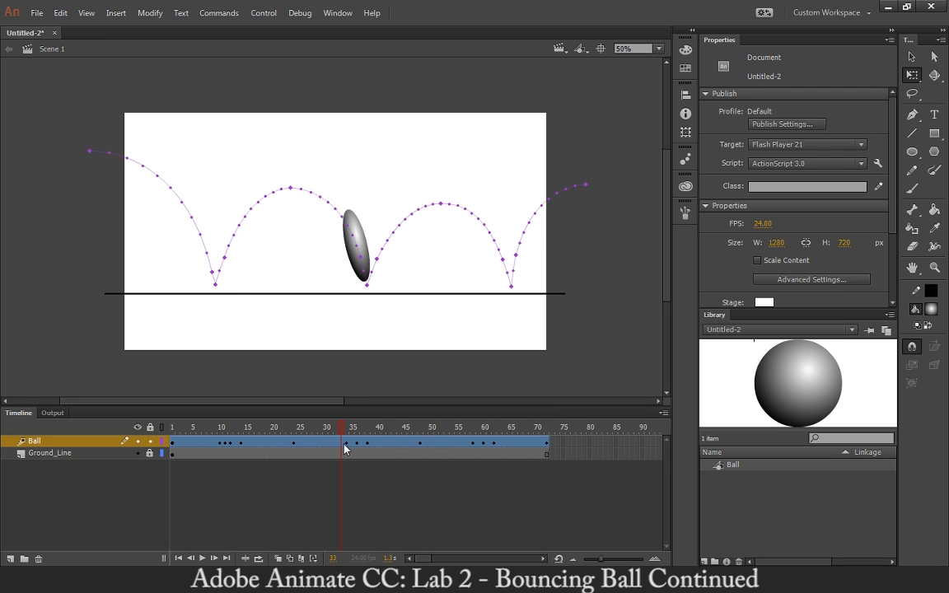
click(344, 447)
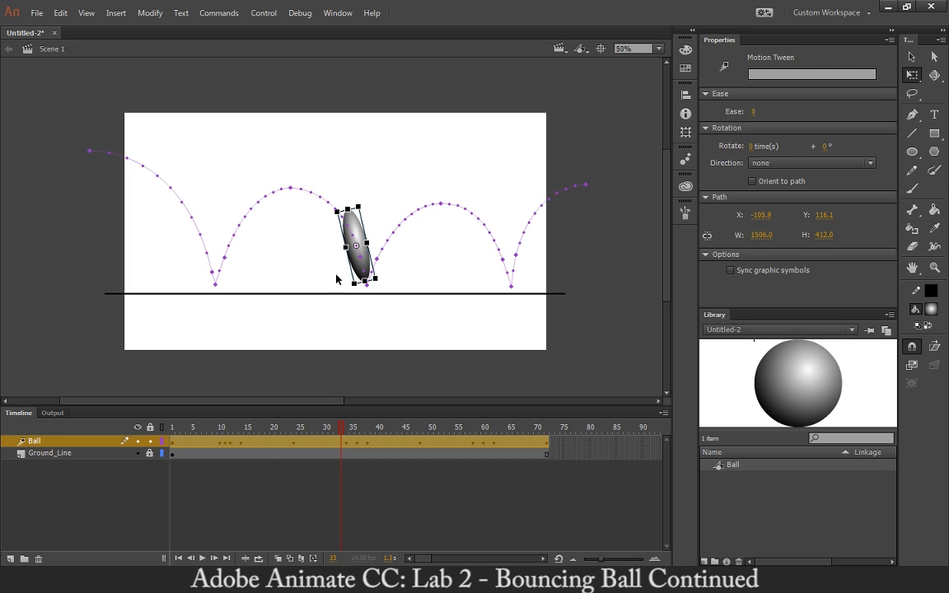
drag(340, 429, 577, 456)
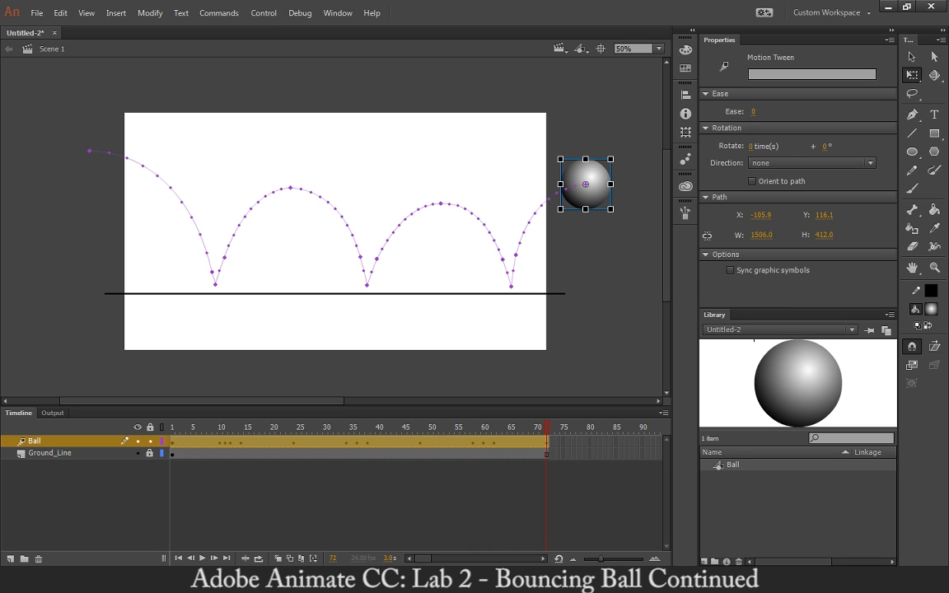